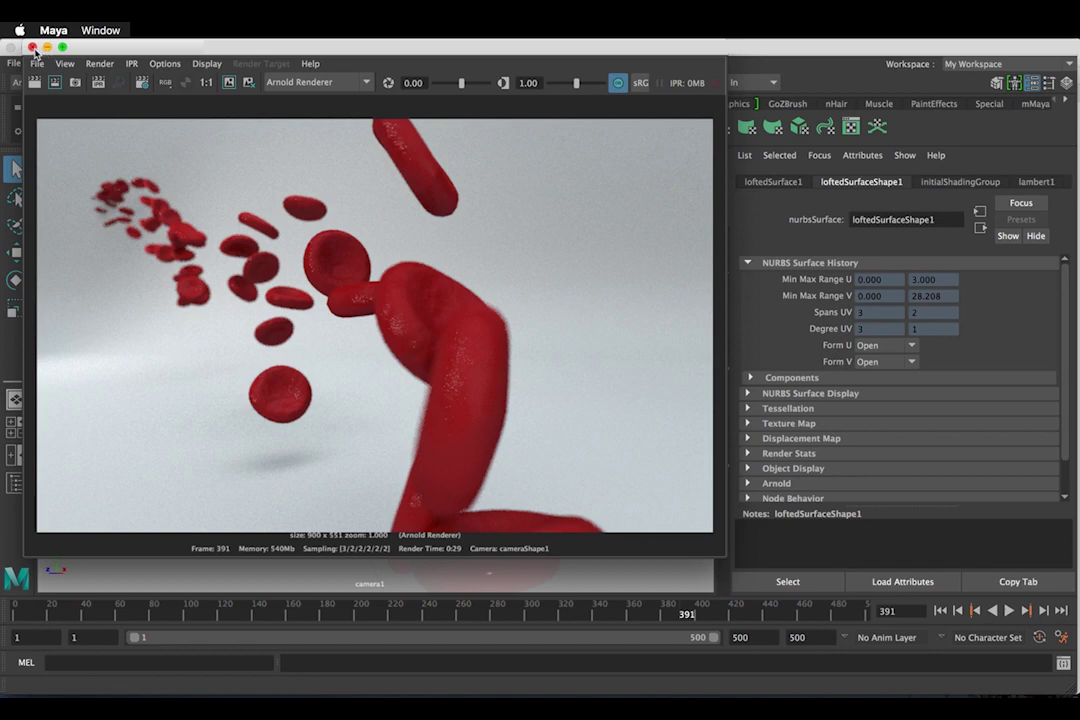
# - Close the rendered image and select the sky dome surrounding the backdrop
pyautogui.moveTo(407, 48); pyautogui.dragTo(566, 97)
pyautogui.click(193, 96)
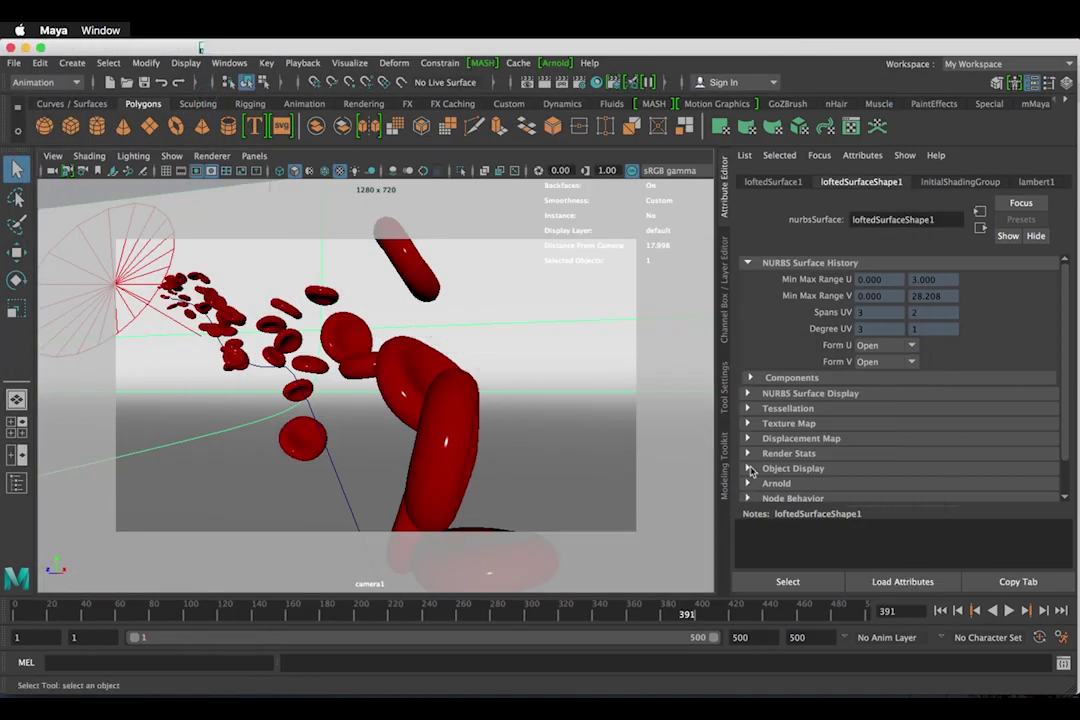
pyautogui.keyDown('alt'); pyautogui.moveTo(577, 431); pyautogui.dragTo(341, 416, button='right'); pyautogui.keyUp('alt')
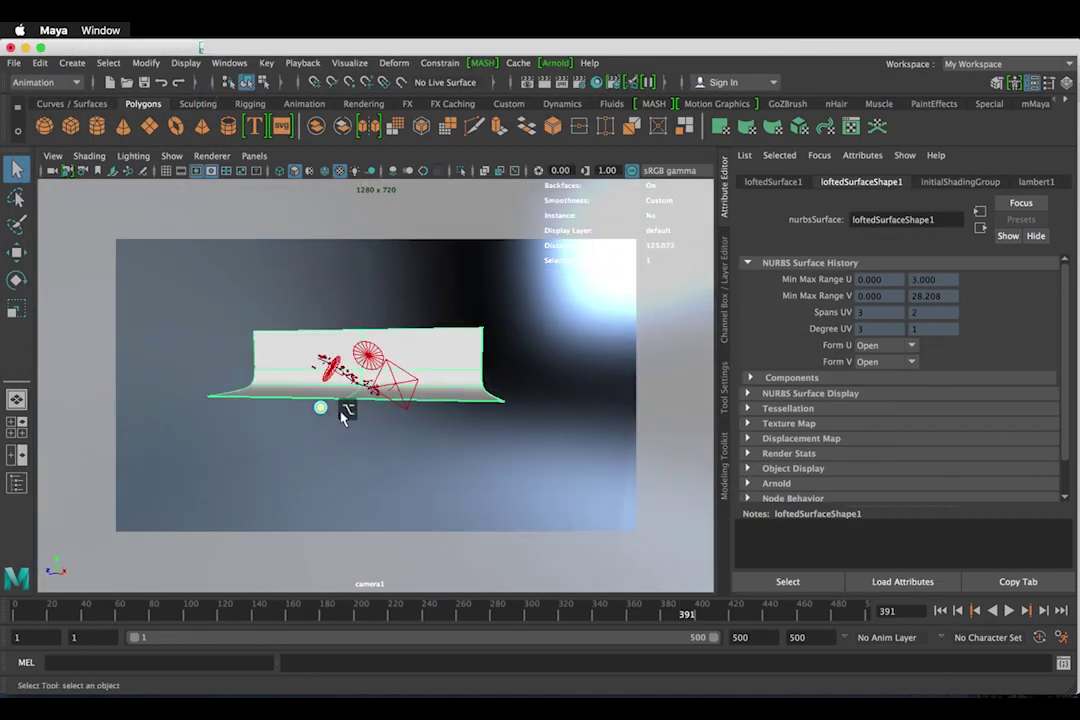
pyautogui.click(589, 328)
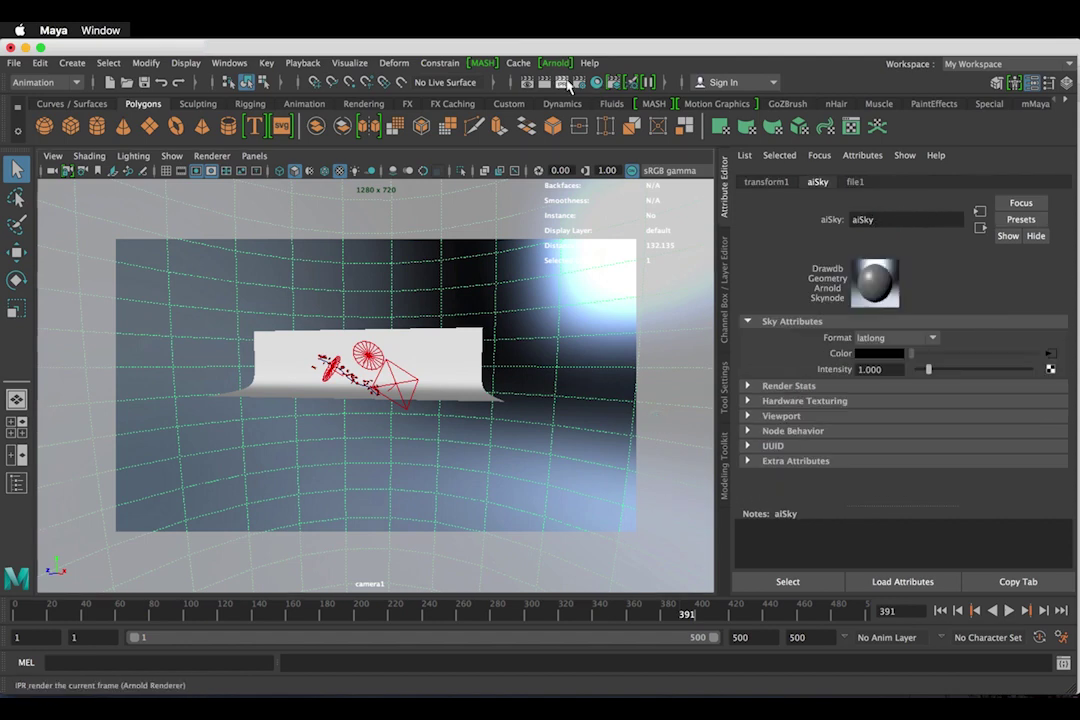
# - Inspect the Arnold environment background in the render settings and the image file that feeds the sky's colour
pyautogui.click(577, 84)
pyautogui.moveTo(435, 185); pyautogui.dragTo(417, 101)
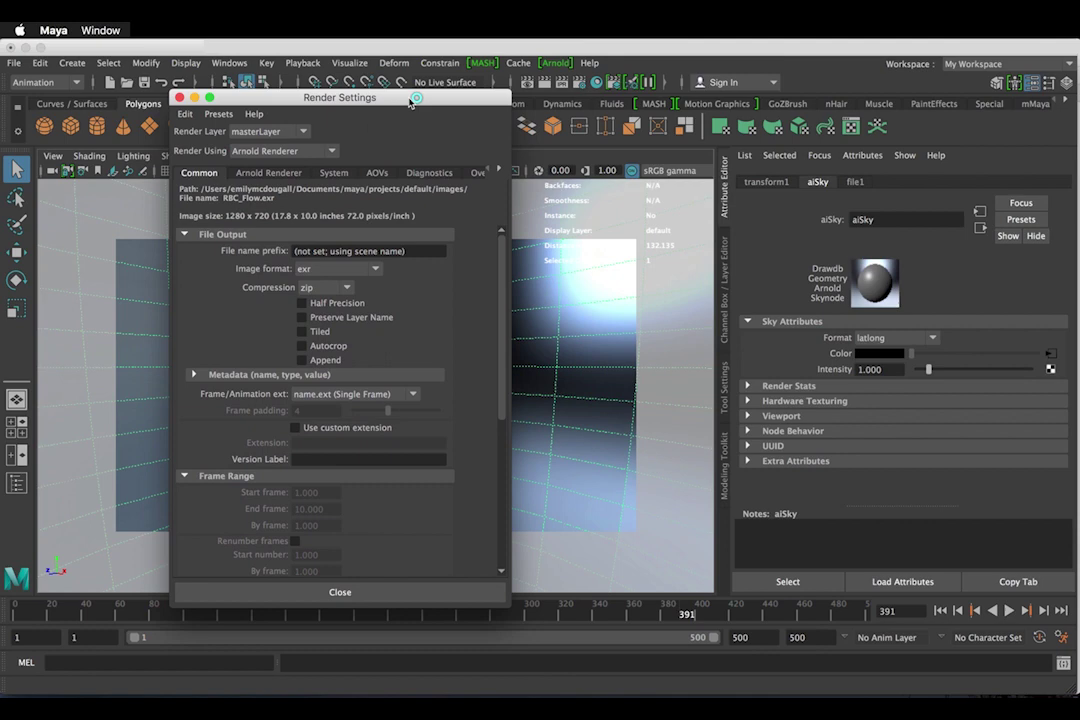
pyautogui.click(295, 175)
pyautogui.click(226, 427)
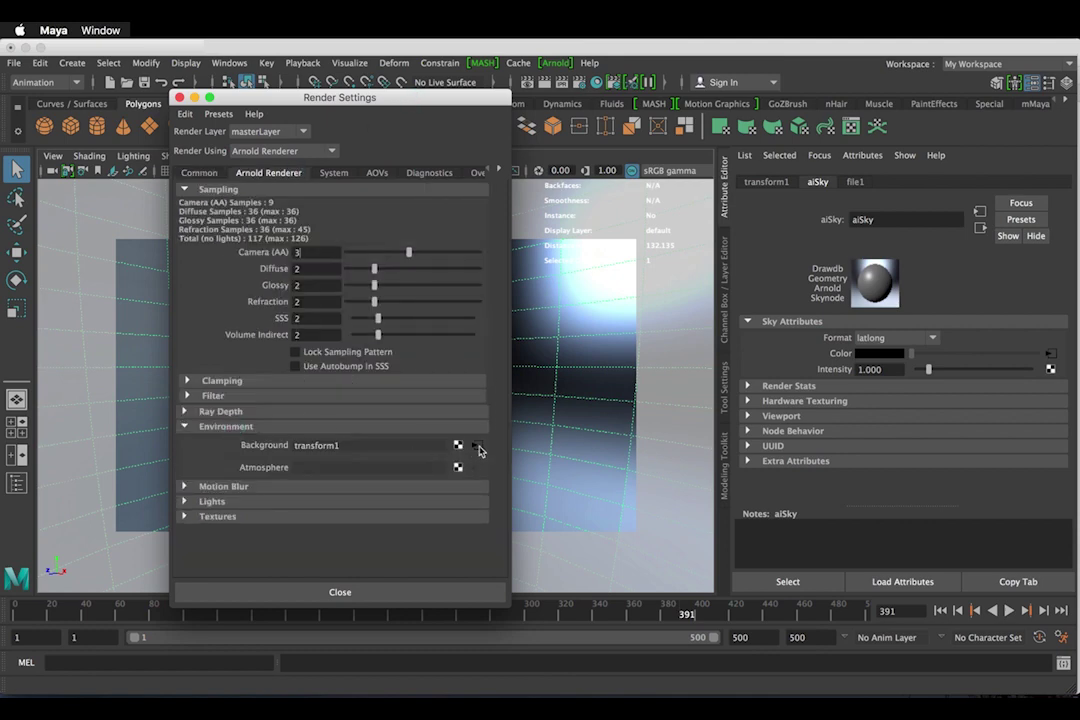
pyautogui.click(1048, 363)
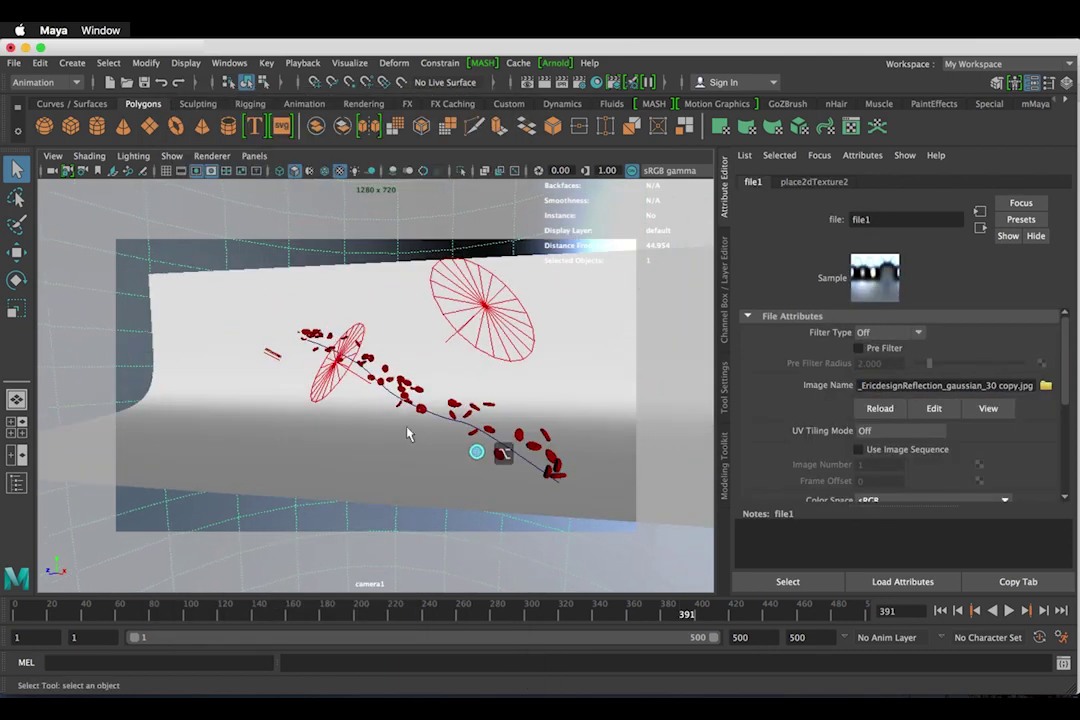
# - Set the aiAreaLight2 disk light's intensity to 9.9 and its exposure to 5
pyautogui.click(503, 333)
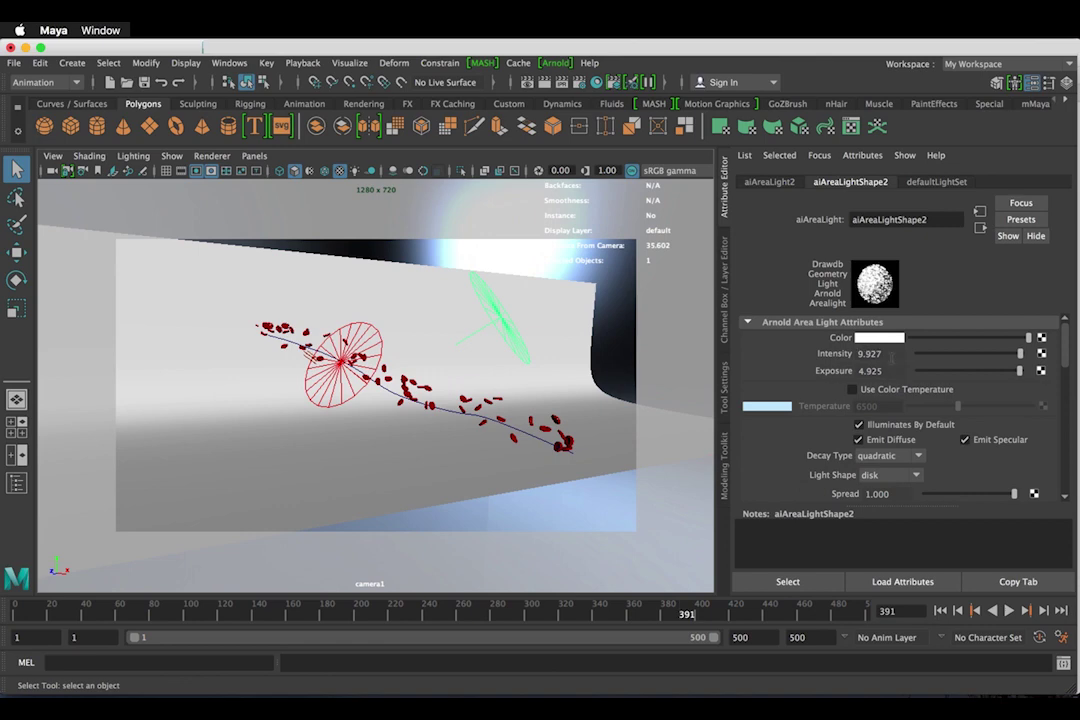
pyautogui.press('BackSpace')
pyautogui.press('BackSpace')
pyautogui.press('BackSpace')
pyautogui.press('BackSpace')
pyautogui.press('BackSpace')
pyautogui.press('BackSpace')
pyautogui.press('BackSpace')
pyautogui.press('BackSpace')
pyautogui.write('5')
pyautogui.press('Return')
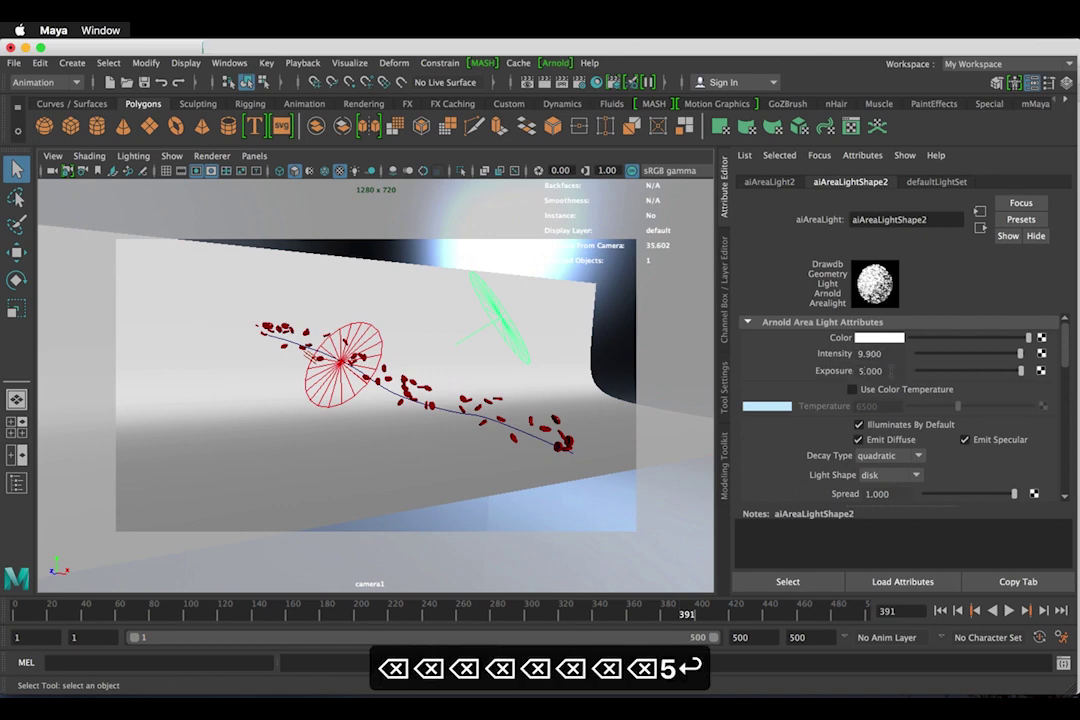
pyautogui.scroll(-3, 817, 434)
# - Adjust the intensity of the disk light aiAreaLight1 and set its exposure to 5
pyautogui.click(327, 384)
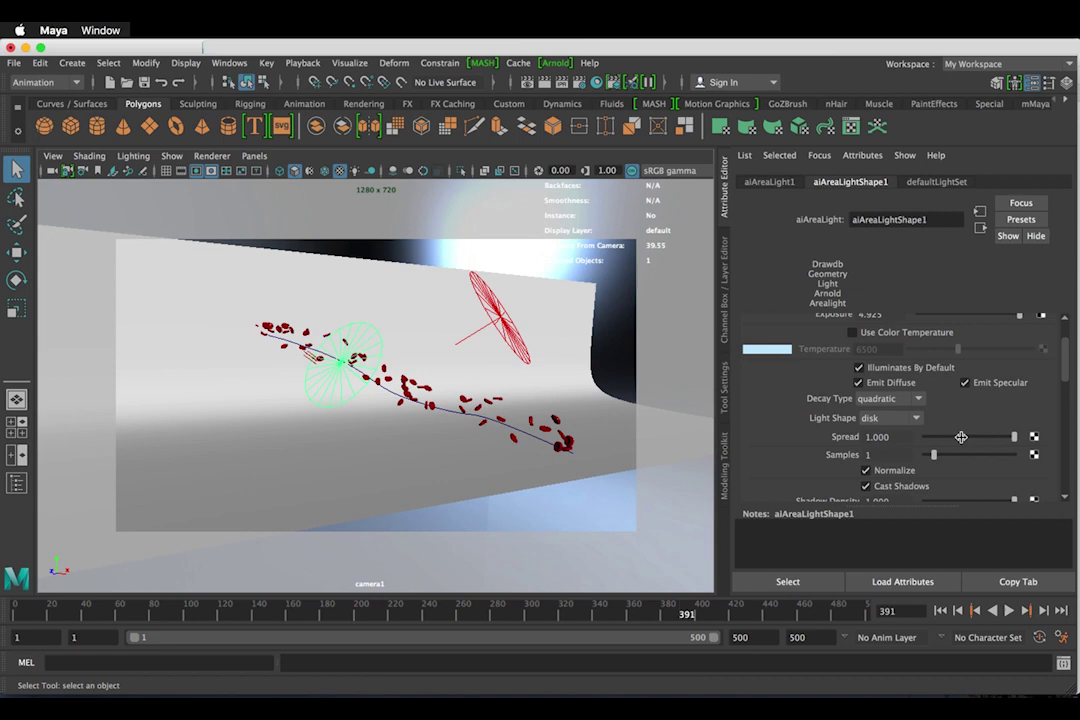
pyautogui.scroll(3, 855, 396)
pyautogui.press('BackSpace')
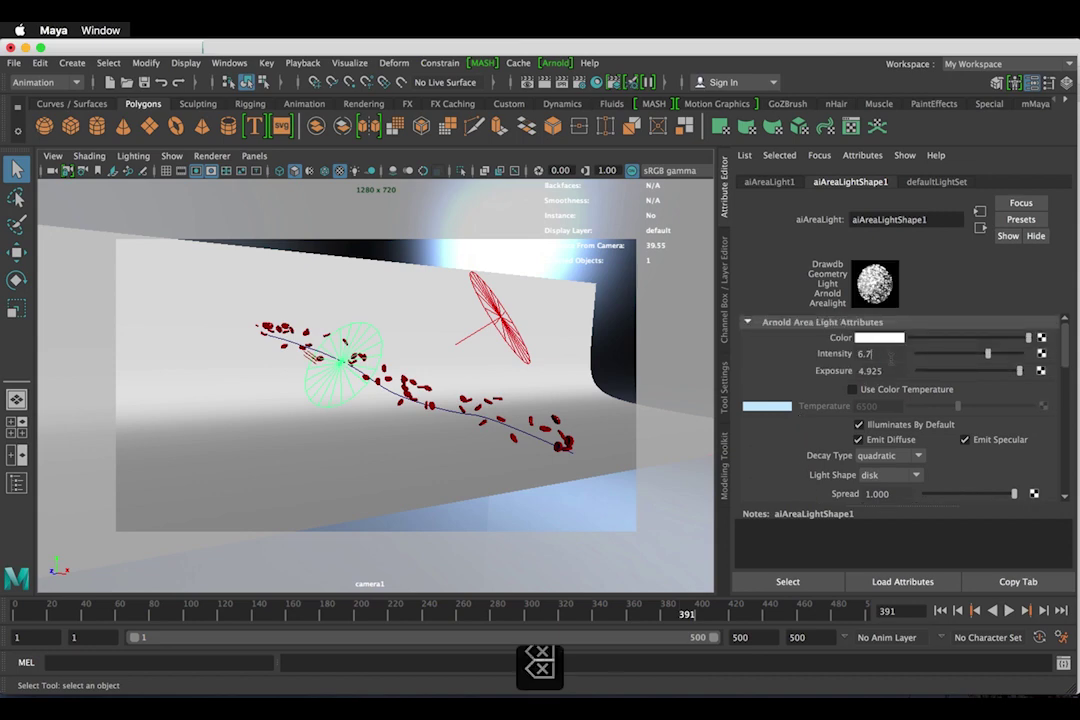
pyautogui.write('5')
pyautogui.press('Return')
pyautogui.moveTo(886, 371); pyautogui.dragTo(815, 376)
pyautogui.write('5')
pyautogui.press('Return')
# - Select the area light aiAreaLight3 and change its light shape to disk
pyautogui.keyDown('alt'); pyautogui.moveTo(521, 378); pyautogui.dragTo(437, 380); pyautogui.keyUp('alt')
pyautogui.click(264, 366)
pyautogui.keyDown('alt'); pyautogui.moveTo(266, 370); pyautogui.dragTo(548, 444); pyautogui.keyUp('alt')
pyautogui.click(420, 358)
pyautogui.click(511, 441)
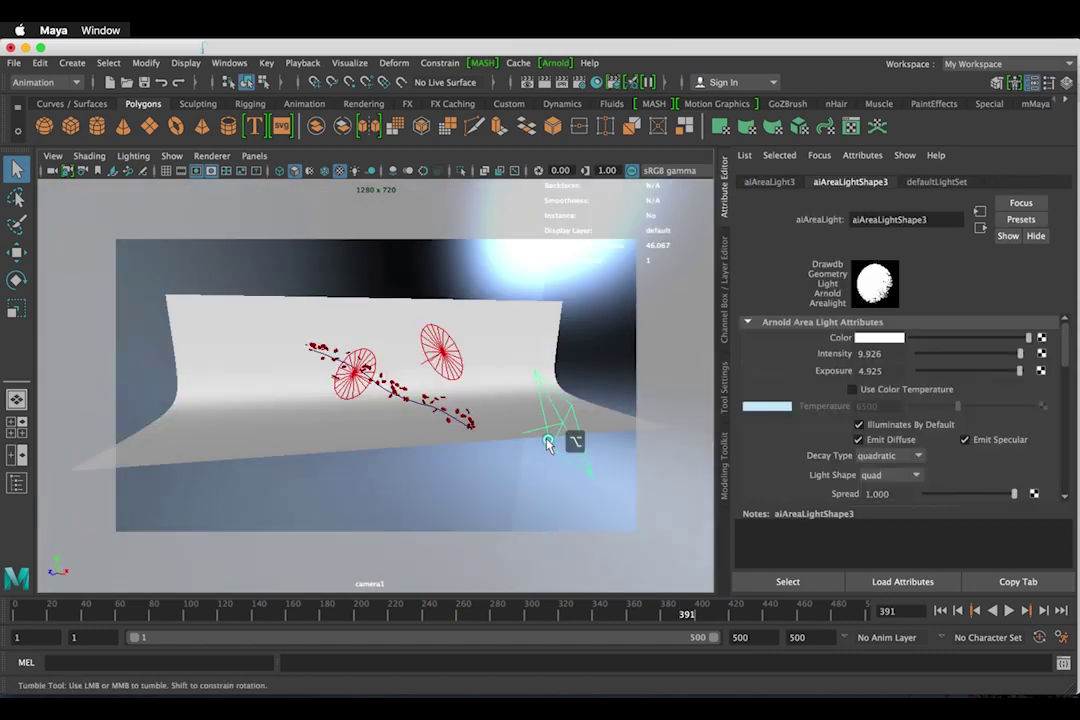
pyautogui.keyDown('alt'); pyautogui.moveTo(569, 422); pyautogui.dragTo(545, 414, button='middle'); pyautogui.keyUp('alt')
pyautogui.click(916, 474)
pyautogui.click(880, 507)
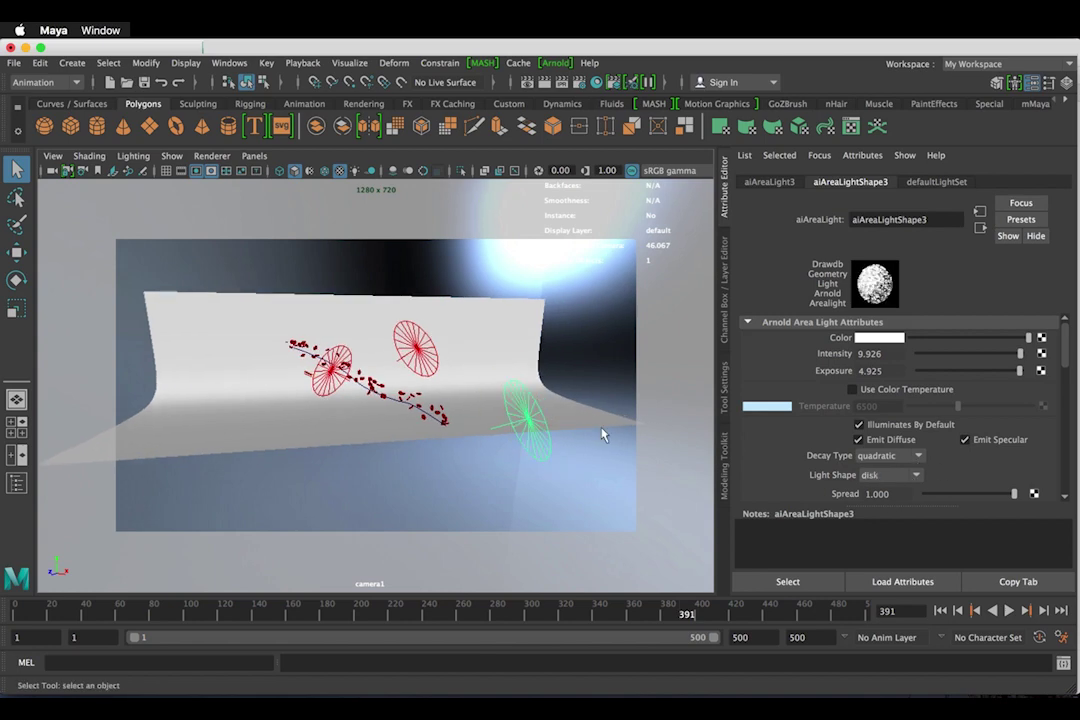
# - Select the MASH blood-cell mesh along the curve and delete it from the scene
pyautogui.keyDown('alt'); pyautogui.moveTo(602, 412); pyautogui.dragTo(446, 390); pyautogui.keyUp('alt')
pyautogui.keyDown('alt'); pyautogui.moveTo(446, 390); pyautogui.dragTo(675, 500, button='right'); pyautogui.keyUp('alt')
pyautogui.click(393, 390)
pyautogui.click(386, 390)
pyautogui.keyDown('alt'); pyautogui.moveTo(405, 420); pyautogui.dragTo(458, 420); pyautogui.keyUp('alt')
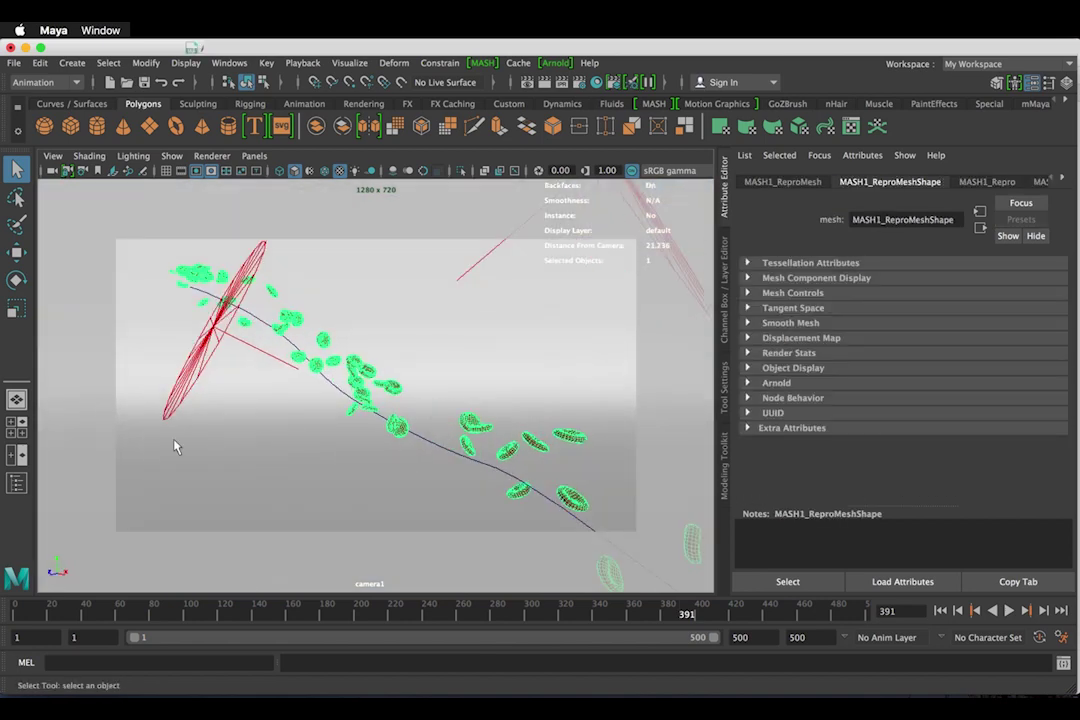
pyautogui.press('BackSpace')
pyautogui.click(424, 441)
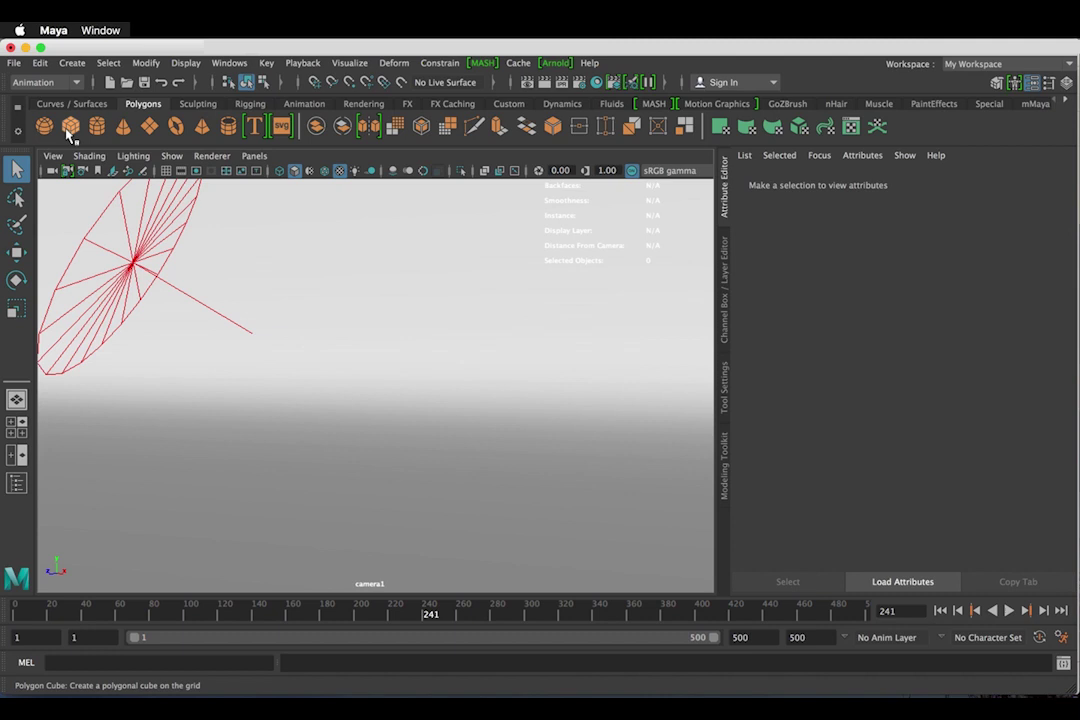
# - Create a polygon cube and move it into open space in front of the backdrop
pyautogui.click(70, 126)
pyautogui.keyDown('alt'); pyautogui.moveTo(286, 431); pyautogui.dragTo(350, 460, button='right'); pyautogui.keyUp('alt')
pyautogui.keyDown('alt'); pyautogui.moveTo(355, 485); pyautogui.dragTo(554, 352, button='middle'); pyautogui.keyUp('alt')
pyautogui.press('w')
pyautogui.moveTo(340, 378); pyautogui.dragTo(448, 323)
pyautogui.keyDown('alt'); pyautogui.moveTo(426, 386); pyautogui.dragTo(481, 450); pyautogui.keyUp('alt')
pyautogui.keyDown('alt'); pyautogui.moveTo(481, 450); pyautogui.dragTo(405, 441, button='middle'); pyautogui.keyUp('alt')
pyautogui.keyDown('alt'); pyautogui.moveTo(405, 441); pyautogui.dragTo(436, 468, button='right'); pyautogui.keyUp('alt')
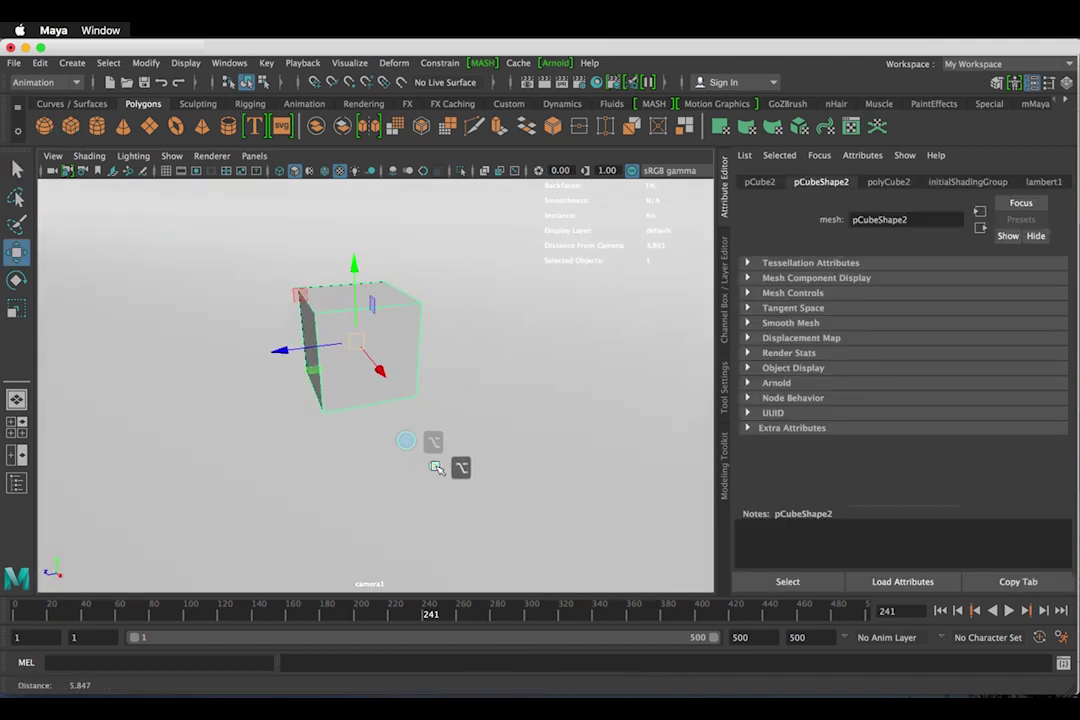
pyautogui.keyDown('alt'); pyautogui.moveTo(436, 468); pyautogui.dragTo(470, 491, button='middle'); pyautogui.keyUp('alt')
# - Switch to the Modeling menu set and smooth the cube into a sphere with 2 divisions
pyautogui.click(59, 80)
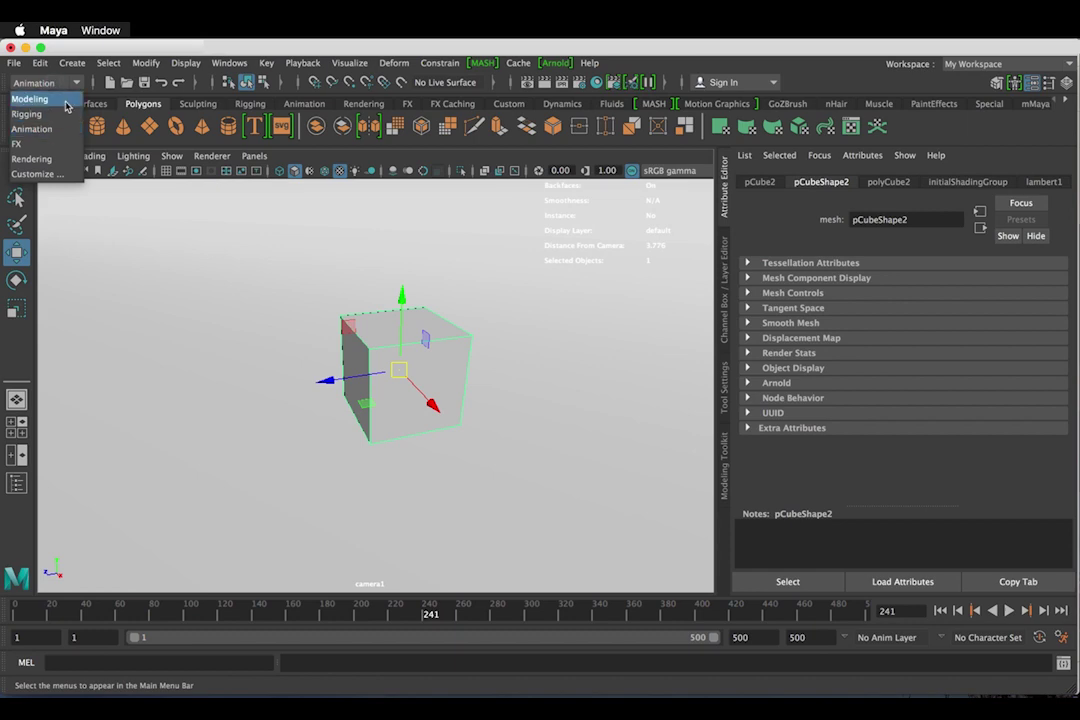
pyautogui.click(60, 95)
pyautogui.click(269, 64)
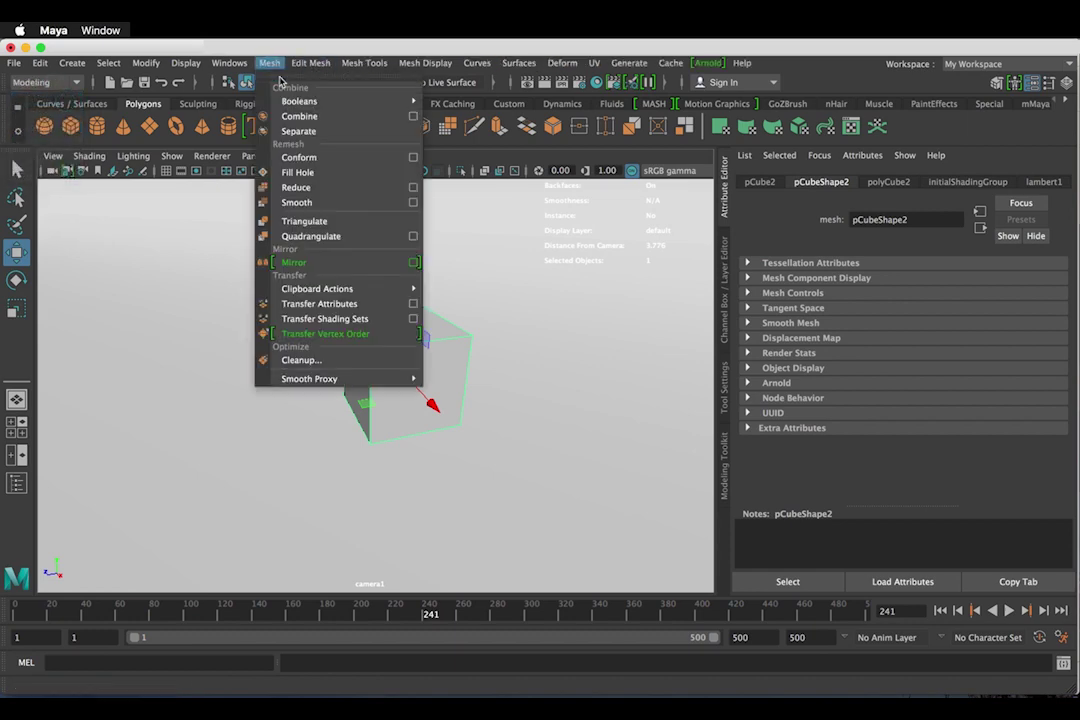
pyautogui.click(326, 202)
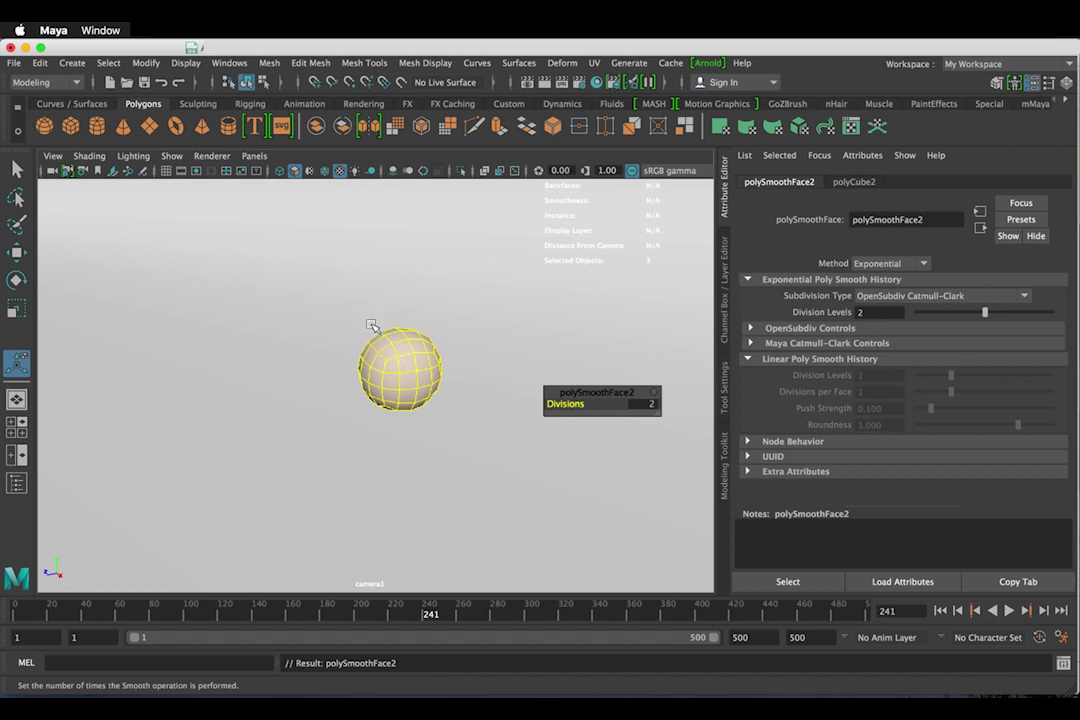
pyautogui.click(451, 424)
# - Enable Smooth Mesh Preview for the smoothed cube
pyautogui.click(397, 369)
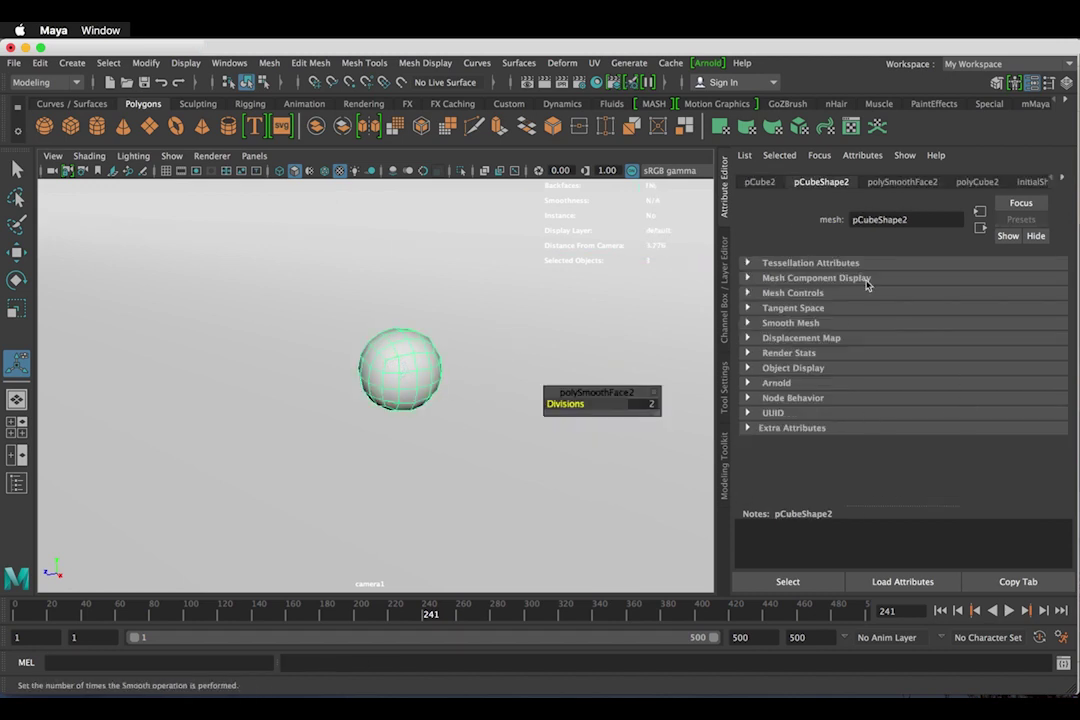
pyautogui.click(800, 324)
pyautogui.click(855, 339)
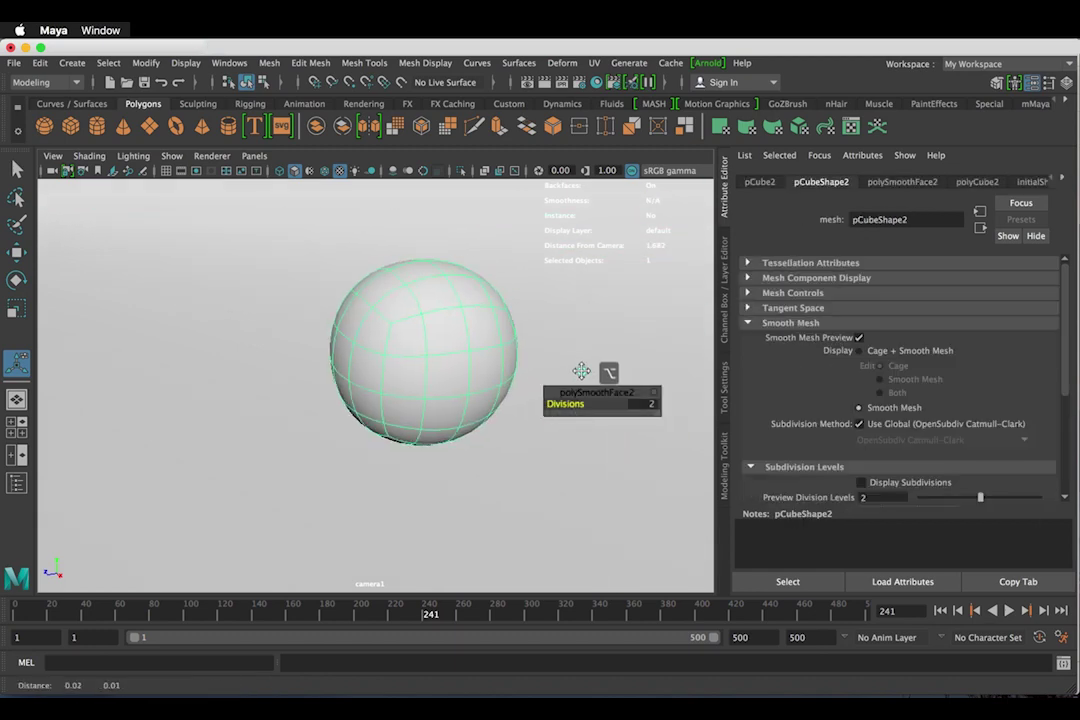
pyautogui.keyDown('alt'); pyautogui.moveTo(578, 369); pyautogui.dragTo(590, 382, button='right'); pyautogui.keyUp('alt')
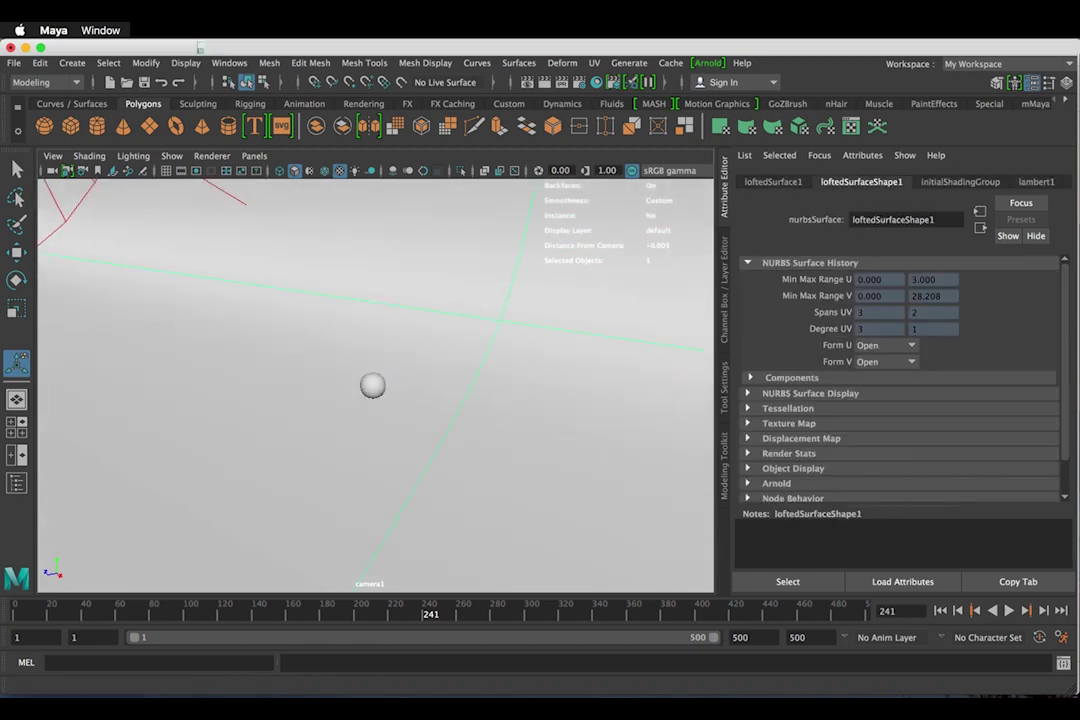
# - Create a display layer named Background from the selected backdrop surface and set it to reference (R)
pyautogui.click(727, 323)
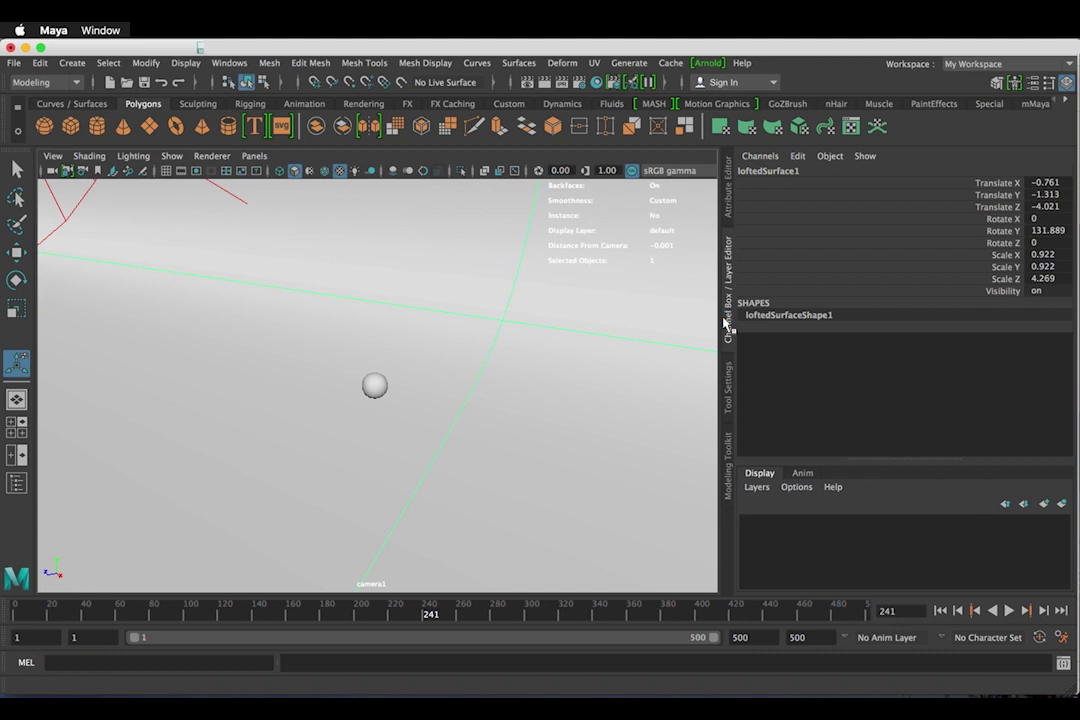
pyautogui.click(757, 487)
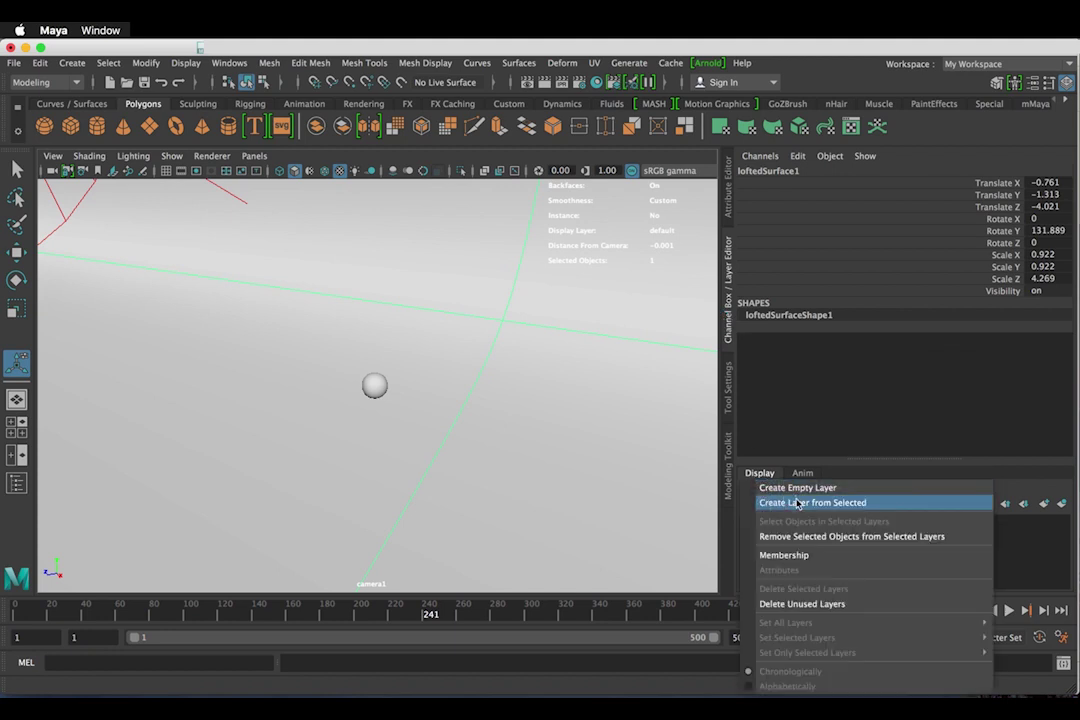
pyautogui.click(797, 503)
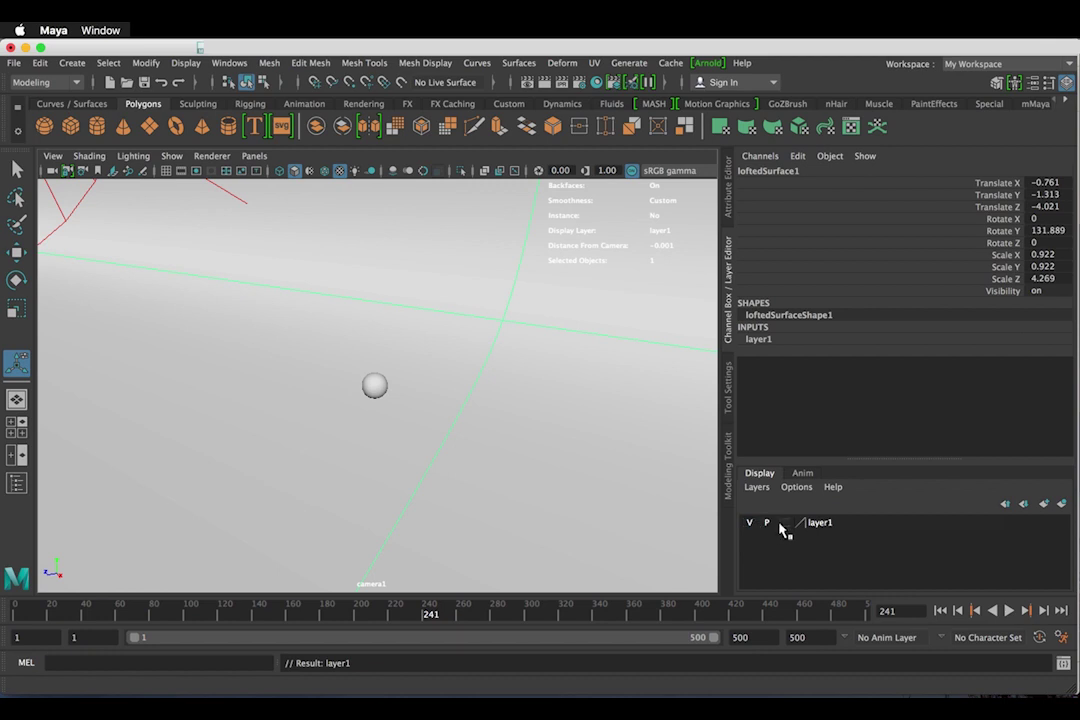
pyautogui.click(783, 526)
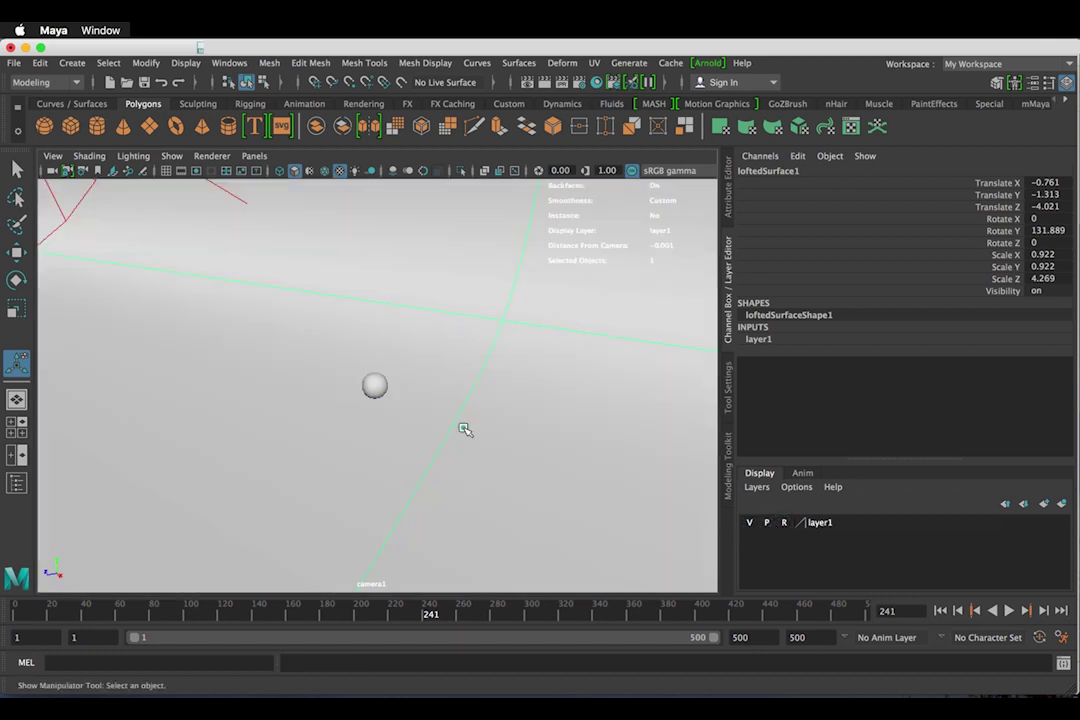
pyautogui.click(495, 403)
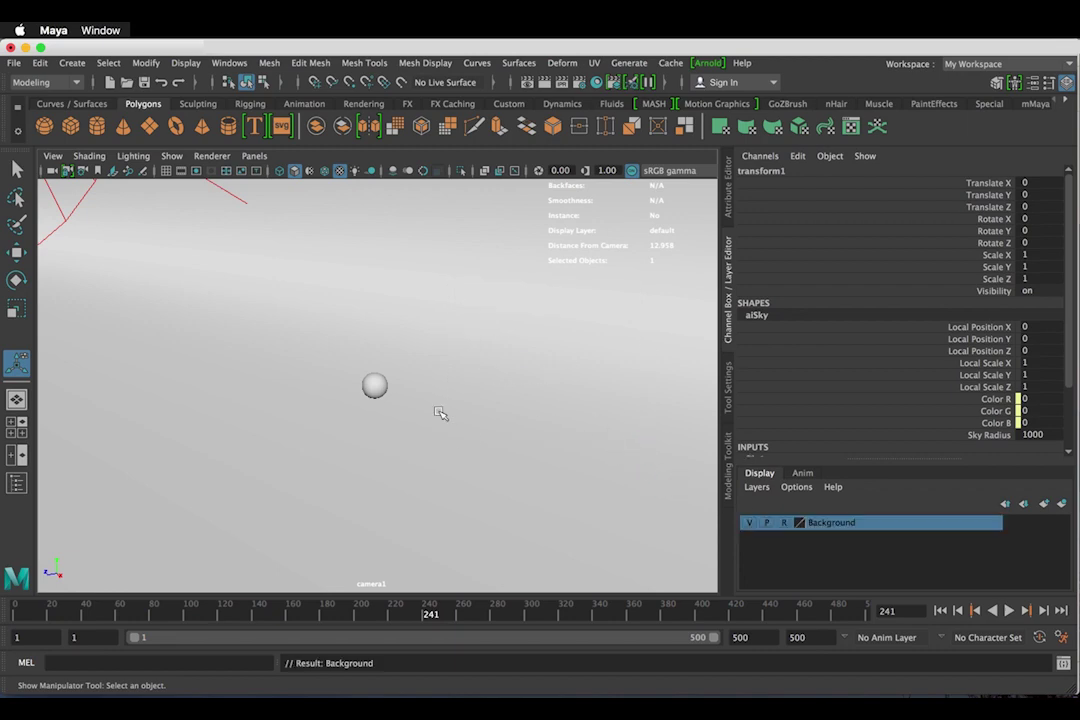
# - Show the sphere's mesh attributes and select the centre vertex on its upper side in vertex mode
pyautogui.click(373, 385)
pyautogui.click(729, 206)
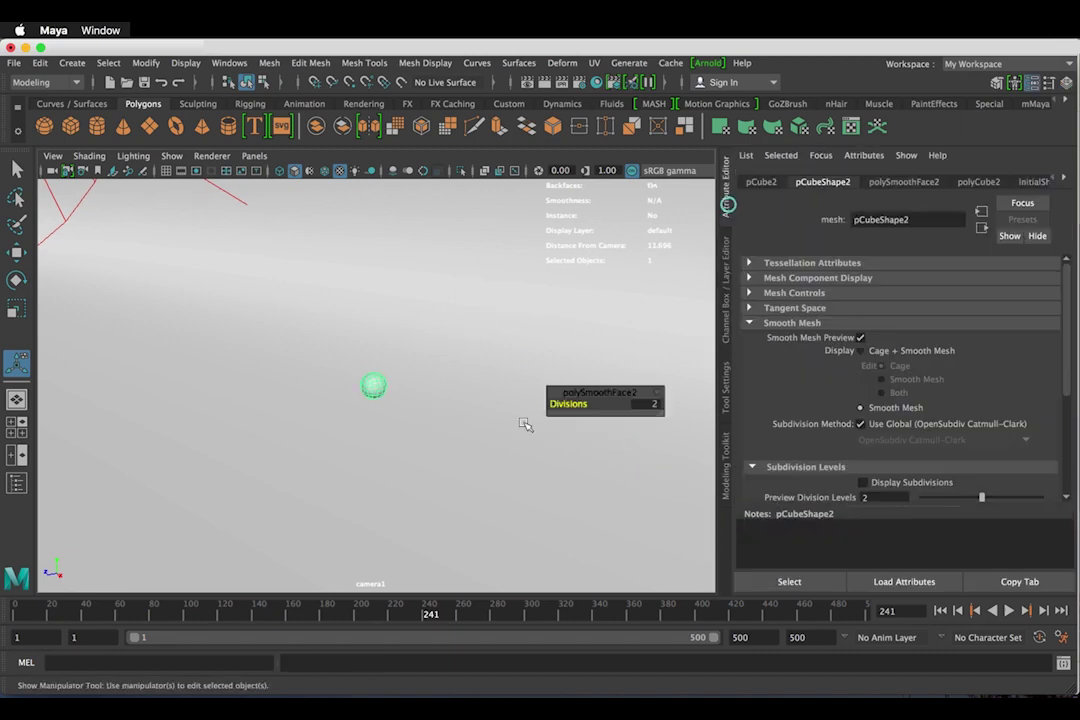
pyautogui.keyDown('alt'); pyautogui.moveTo(405, 386); pyautogui.dragTo(612, 545, button='right'); pyautogui.keyUp('alt')
pyautogui.keyDown('alt'); pyautogui.moveTo(398, 416); pyautogui.dragTo(495, 405, button='middle'); pyautogui.keyUp('alt')
pyautogui.keyDown('alt'); pyautogui.moveTo(415, 365); pyautogui.dragTo(470, 436, button='right'); pyautogui.keyUp('alt')
pyautogui.keyDown('alt'); pyautogui.moveTo(470, 436); pyautogui.dragTo(458, 451); pyautogui.keyUp('alt')
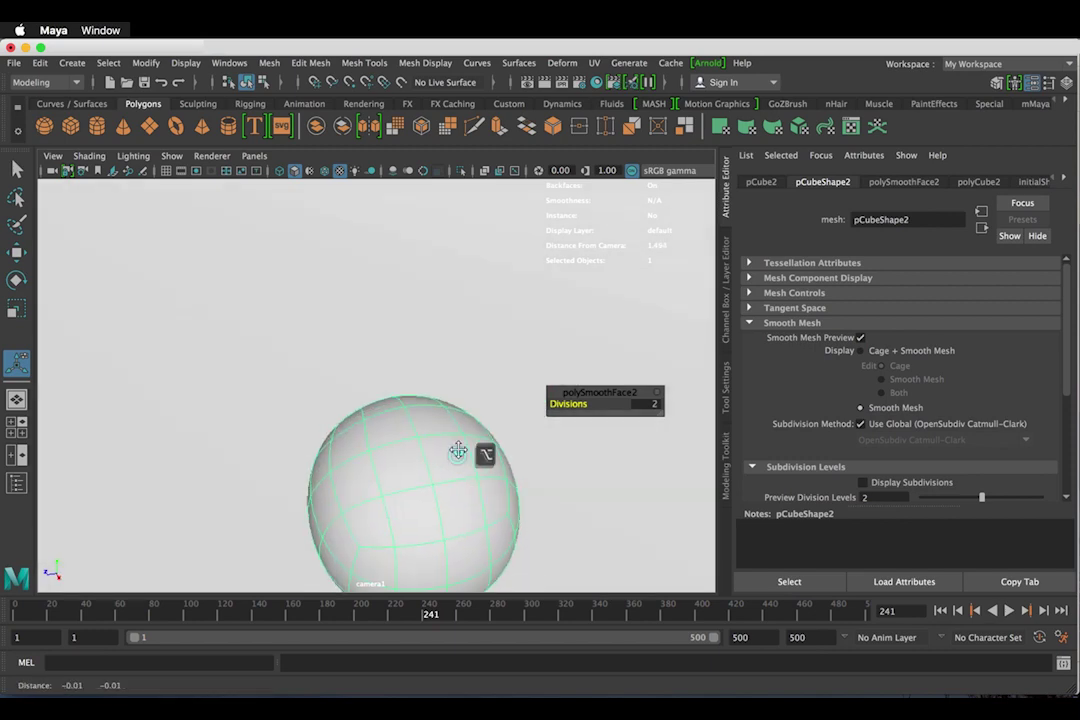
pyautogui.keyDown('alt'); pyautogui.moveTo(458, 451); pyautogui.dragTo(422, 386, button='middle'); pyautogui.keyUp('alt')
pyautogui.keyDown('alt'); pyautogui.moveTo(422, 386); pyautogui.dragTo(422, 407); pyautogui.keyUp('alt')
pyautogui.keyDown('alt'); pyautogui.moveTo(422, 407); pyautogui.dragTo(290, 250, button='right'); pyautogui.keyUp('alt')
pyautogui.click(364, 398)
# - Add the opposite centre vertex on the sphere's underside to the selection
pyautogui.keyDown('alt'); pyautogui.moveTo(484, 474); pyautogui.dragTo(453, 374); pyautogui.keyUp('alt')
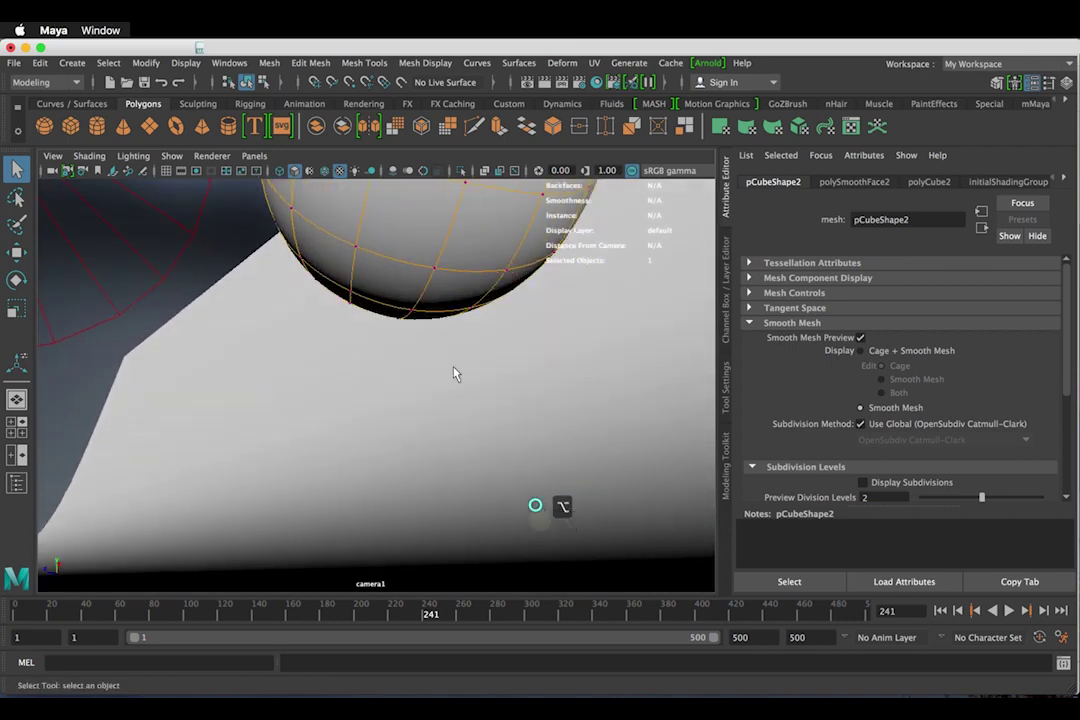
pyautogui.keyDown('shift'); pyautogui.click(435, 270); pyautogui.keyUp('shift')
pyautogui.keyDown('alt'); pyautogui.moveTo(533, 366); pyautogui.dragTo(393, 366, button='right'); pyautogui.keyUp('alt')
pyautogui.keyDown('alt'); pyautogui.moveTo(393, 366); pyautogui.dragTo(510, 400); pyautogui.keyUp('alt')
pyautogui.keyDown('alt'); pyautogui.moveTo(510, 400); pyautogui.dragTo(434, 386, button='middle'); pyautogui.keyUp('alt')
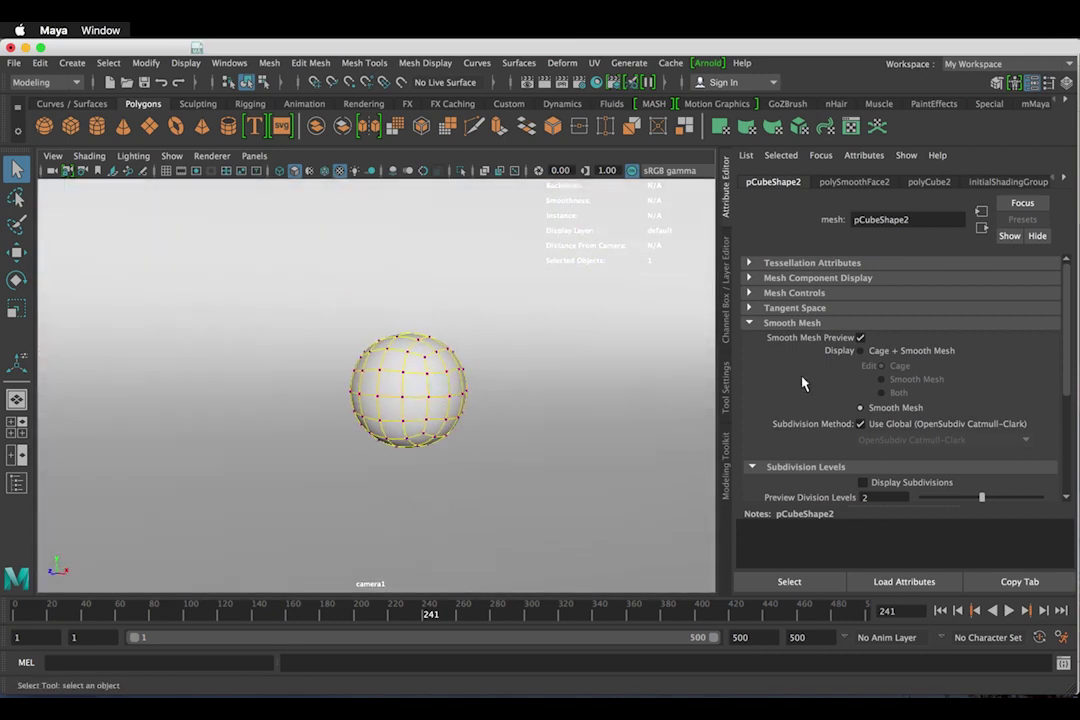
# - Show the Select tool's Soft Selection options and reduce the falloff radius to about 0.66
pyautogui.click(726, 392)
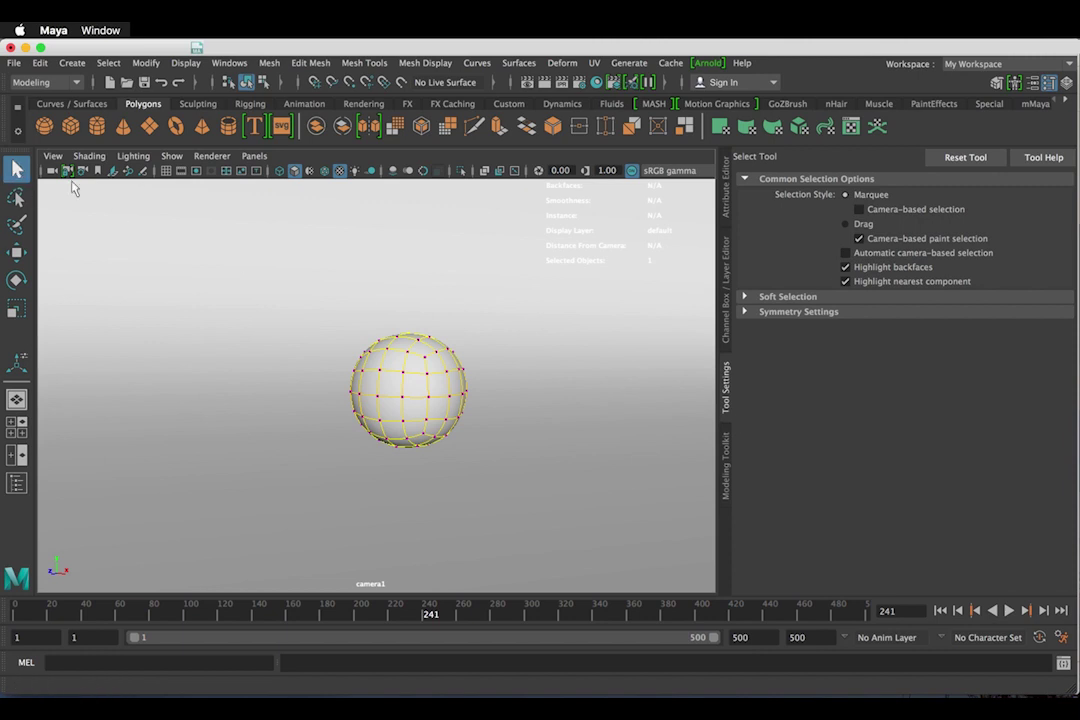
pyautogui.click(759, 297)
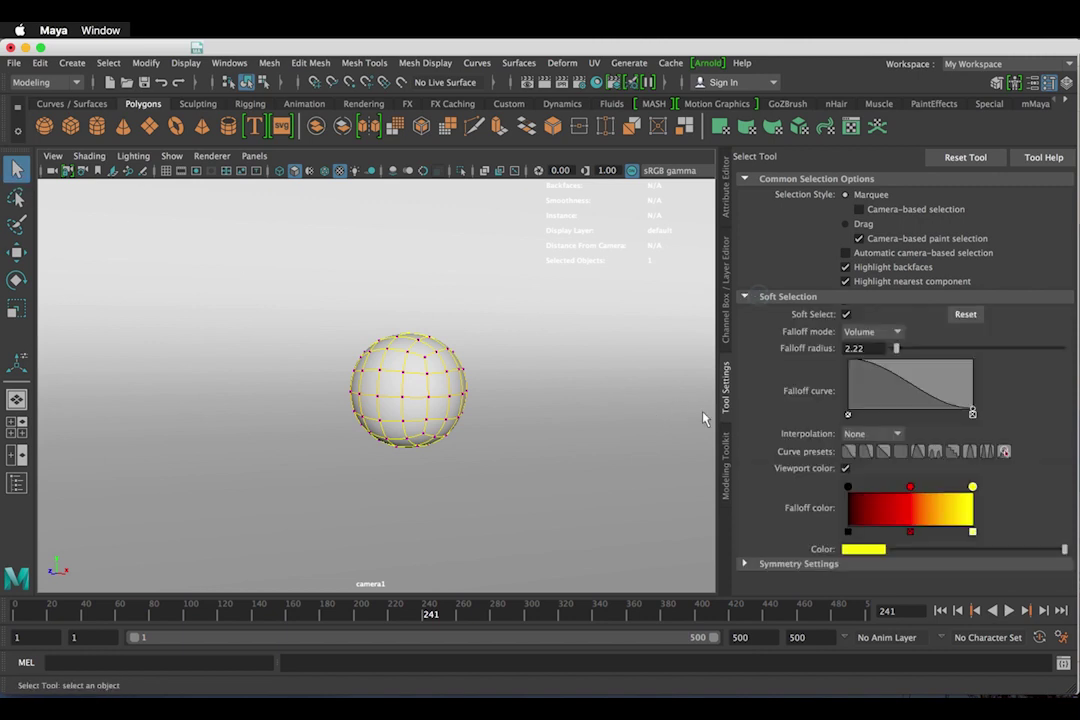
pyautogui.press('b')
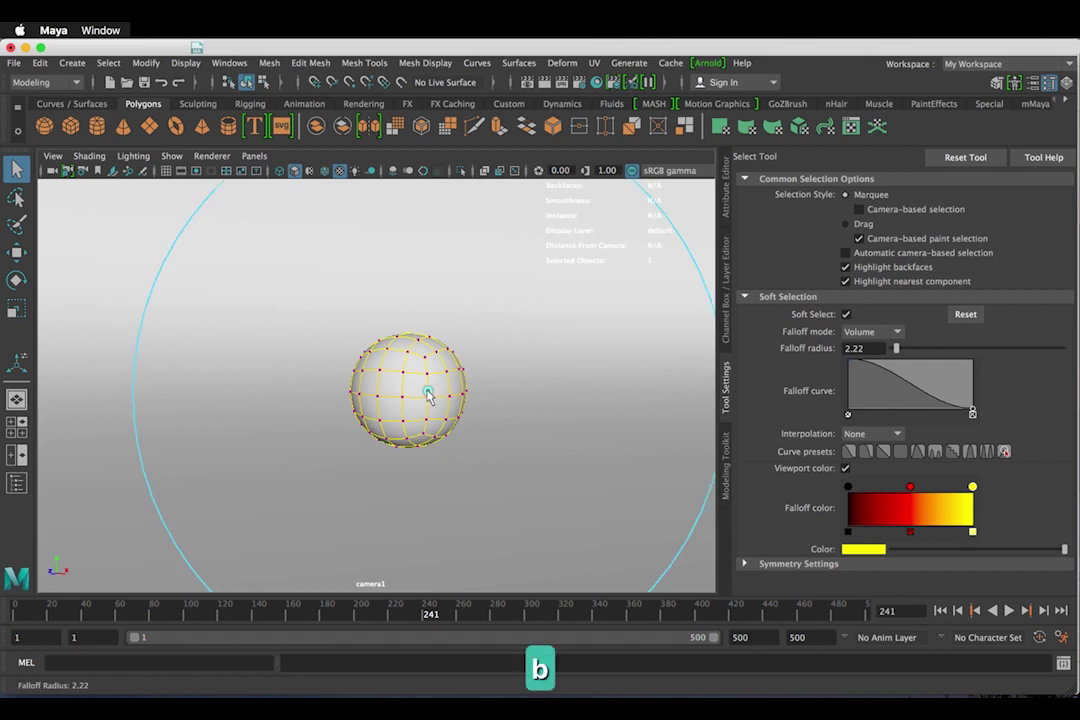
pyautogui.moveTo(427, 393); pyautogui.dragTo(222, 403, button='middle')
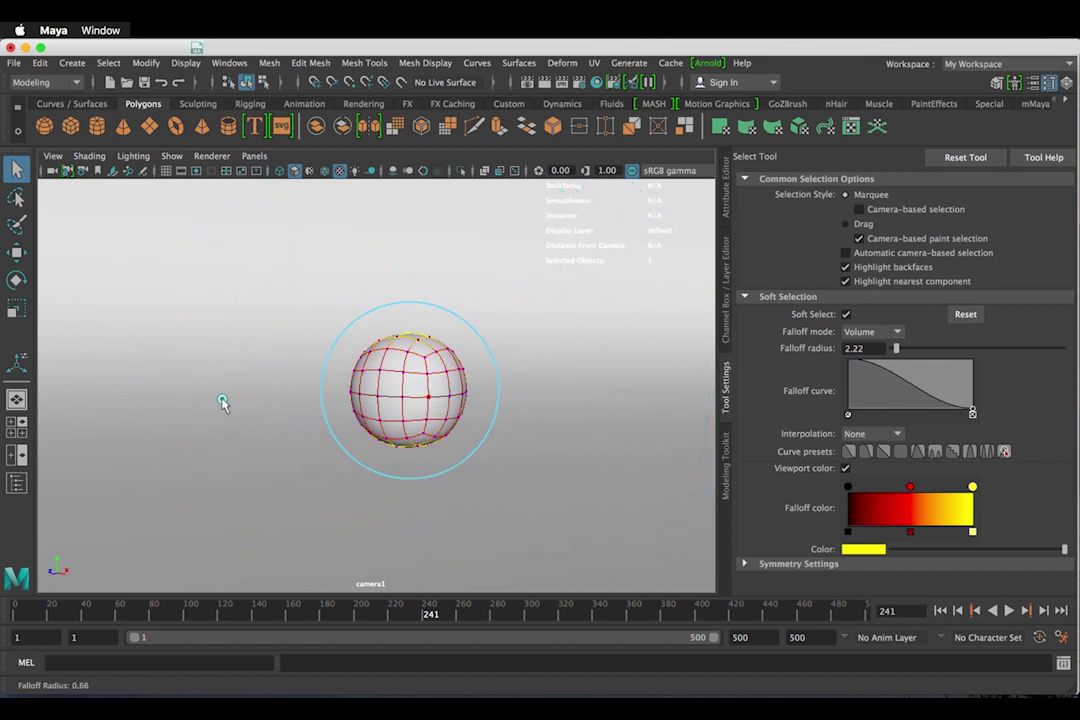
pyautogui.press('e')
pyautogui.press('t')
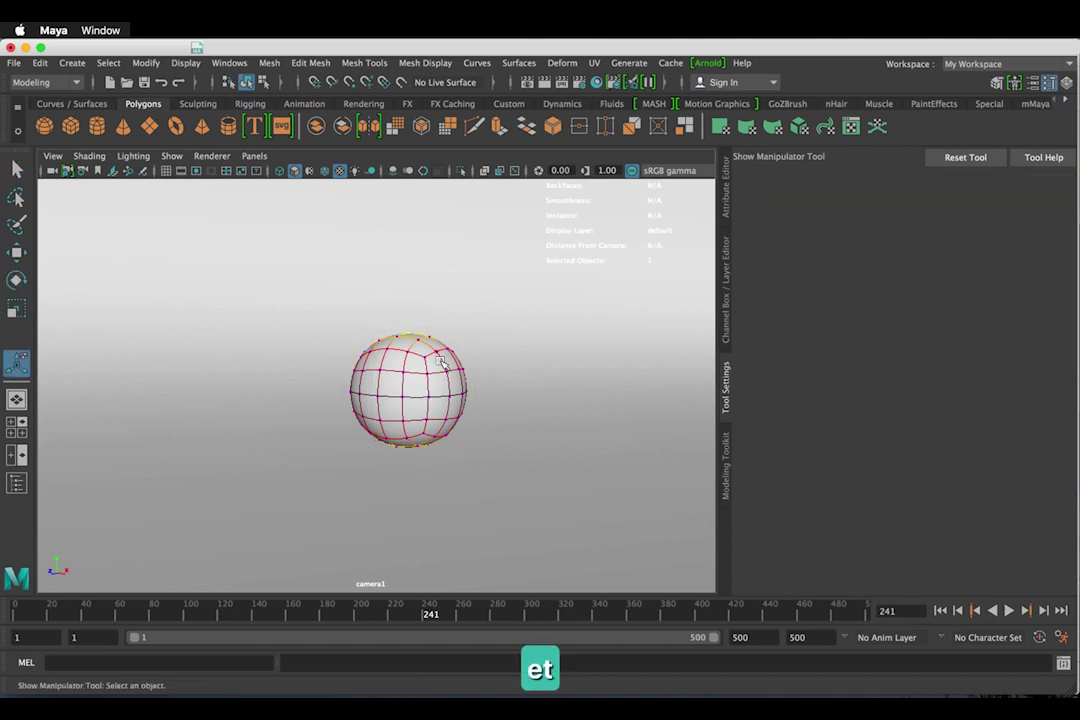
# - Scale the soft-selected centre vertices to about 0.19 along the vertical axis, adjusting the falloff to dent both sides of the sphere
pyautogui.press('r')
pyautogui.press('e')
pyautogui.press('r')
pyautogui.moveTo(410, 326); pyautogui.dragTo(462, 413)
pyautogui.press('b')
pyautogui.moveTo(413, 351); pyautogui.dragTo(413, 369)
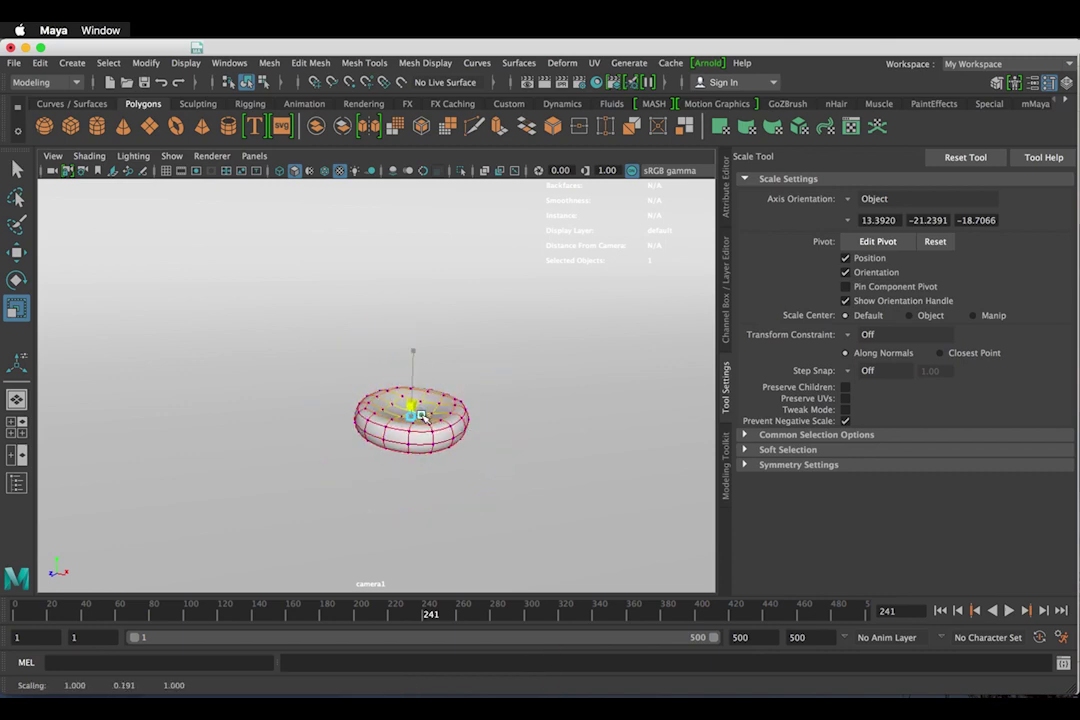
# - Move the dented vertices vertically, then select the cell's edge loop and scale it uniformly to about 1.07 with soft selection
pyautogui.keyDown('alt'); pyautogui.moveTo(421, 416); pyautogui.dragTo(494, 473); pyautogui.keyUp('alt')
pyautogui.press('w')
pyautogui.moveTo(381, 339); pyautogui.dragTo(381, 395)
pyautogui.press('r')
pyautogui.moveTo(448, 251); pyautogui.dragTo(452, 210, button='right')
pyautogui.keyDown('alt'); pyautogui.moveTo(484, 448); pyautogui.dragTo(451, 441); pyautogui.keyUp('alt')
pyautogui.doubleClick(378, 434)
pyautogui.press('b')
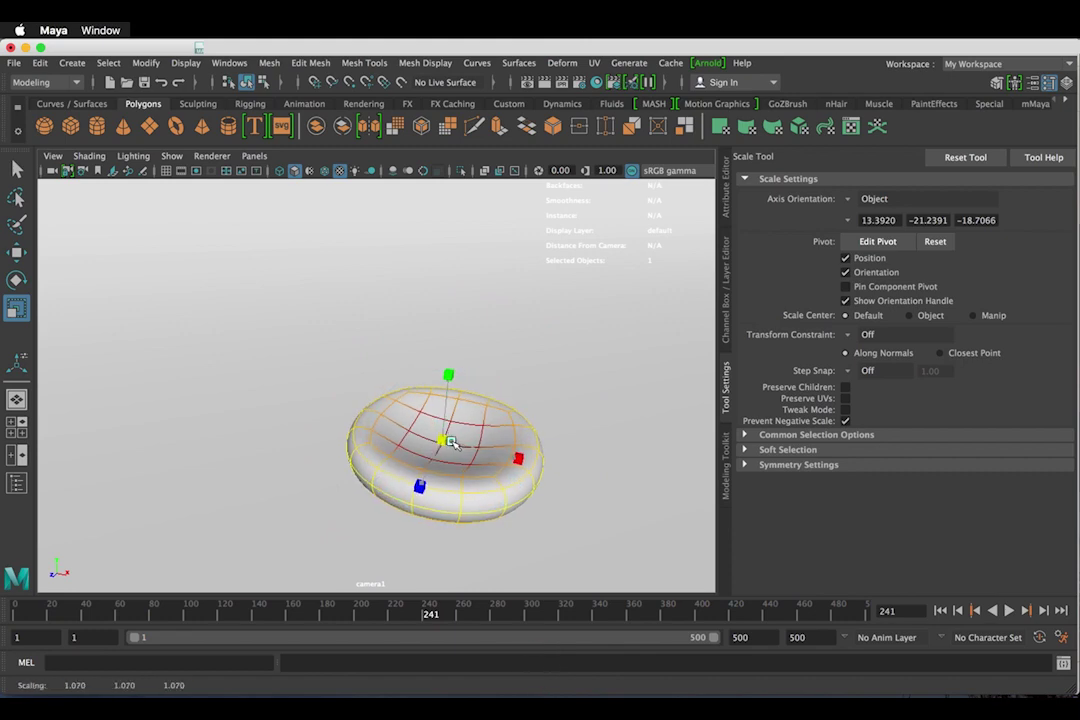
# - View the cell from above and stretch its outline in vertex mode with soft-selected scaling, using about 1.065 along Z
pyautogui.keyDown('alt'); pyautogui.moveTo(450, 515); pyautogui.dragTo(441, 588); pyautogui.keyUp('alt')
pyautogui.keyDown('alt'); pyautogui.moveTo(441, 530); pyautogui.dragTo(552, 436, button='middle'); pyautogui.keyUp('alt')
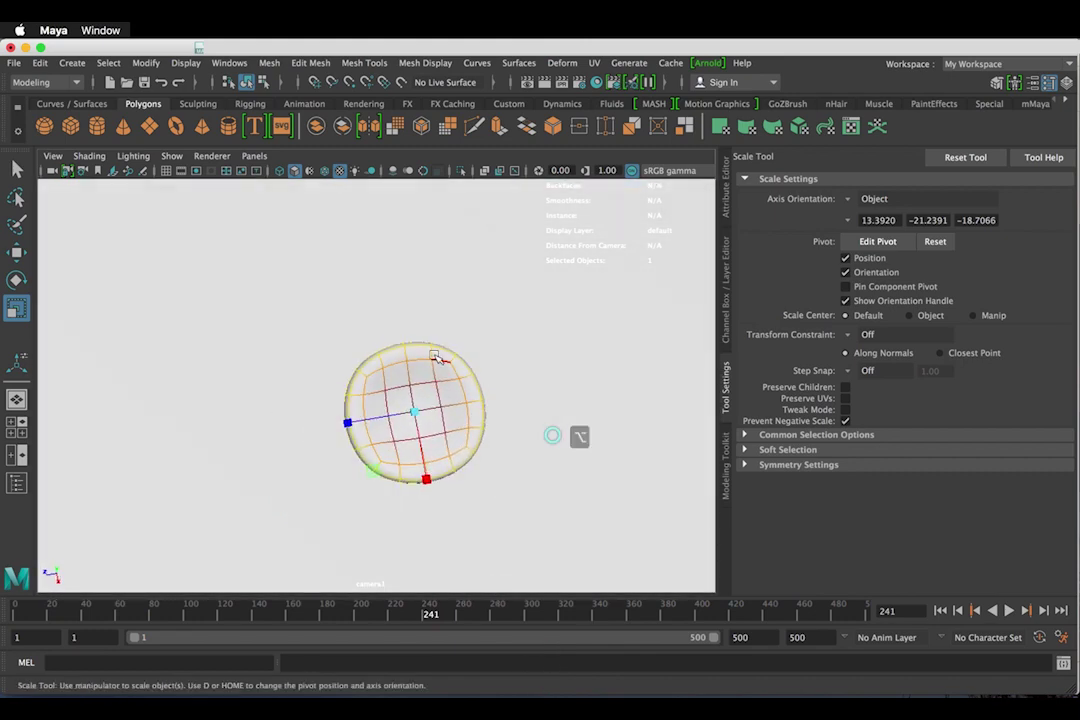
pyautogui.moveTo(400, 416); pyautogui.dragTo(335, 416, button='right')
pyautogui.keyDown('alt'); pyautogui.moveTo(400, 341); pyautogui.dragTo(513, 436); pyautogui.keyUp('alt')
pyautogui.moveTo(431, 474); pyautogui.dragTo(434, 478)
pyautogui.moveTo(352, 423); pyautogui.dragTo(349, 425)
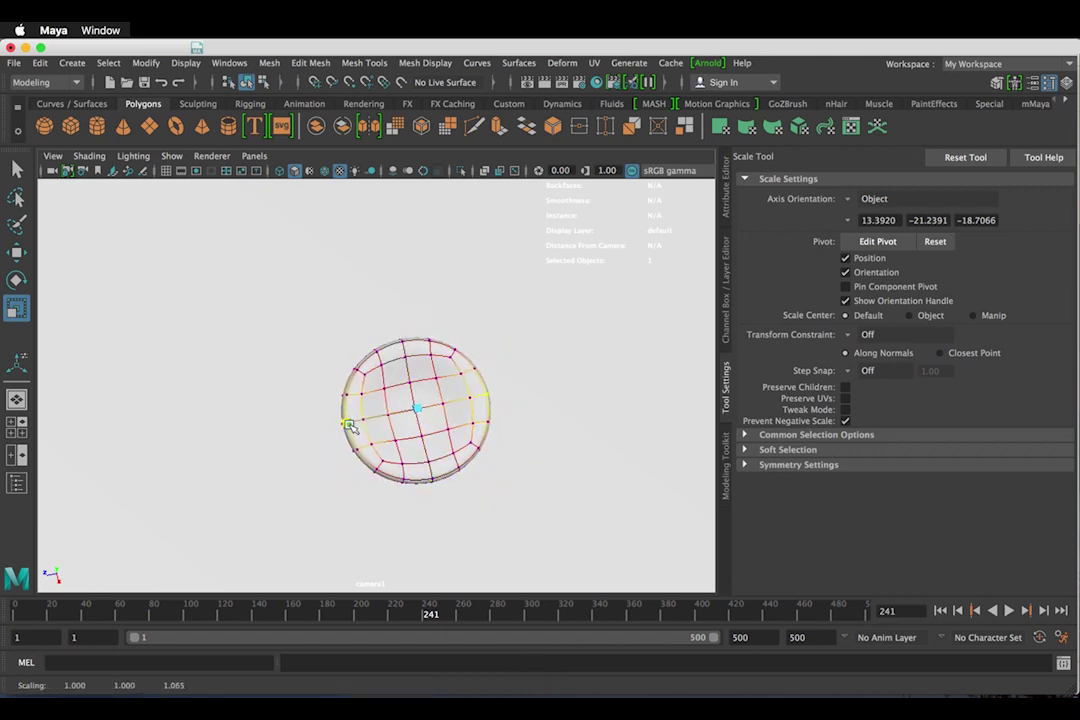
# - Raise the soft-selected rim vertices slightly to make the cell's outline irregular, then leave component mode
pyautogui.keyDown('alt'); pyautogui.moveTo(487, 508); pyautogui.dragTo(496, 398); pyautogui.keyUp('alt')
pyautogui.press('w')
pyautogui.moveTo(499, 322); pyautogui.dragTo(502, 309)
pyautogui.keyDown('alt'); pyautogui.moveTo(554, 516); pyautogui.dragTo(574, 434); pyautogui.keyUp('alt')
pyautogui.keyDown('alt'); pyautogui.moveTo(560, 380); pyautogui.dragTo(470, 450); pyautogui.keyUp('alt')
pyautogui.moveTo(470, 400); pyautogui.dragTo(540, 330, button='right')
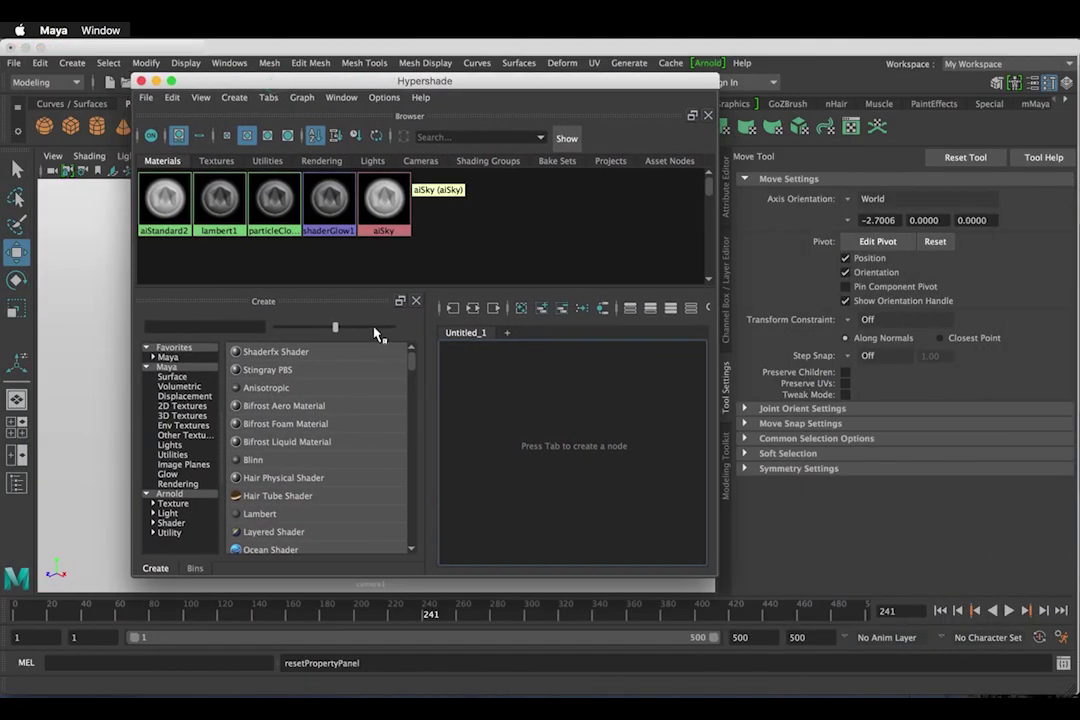
# - Graph the aiStandard2 material in Hypershade, show its attributes and assign it to the blood cell
pyautogui.moveTo(178, 200); pyautogui.dragTo(584, 433, button='middle')
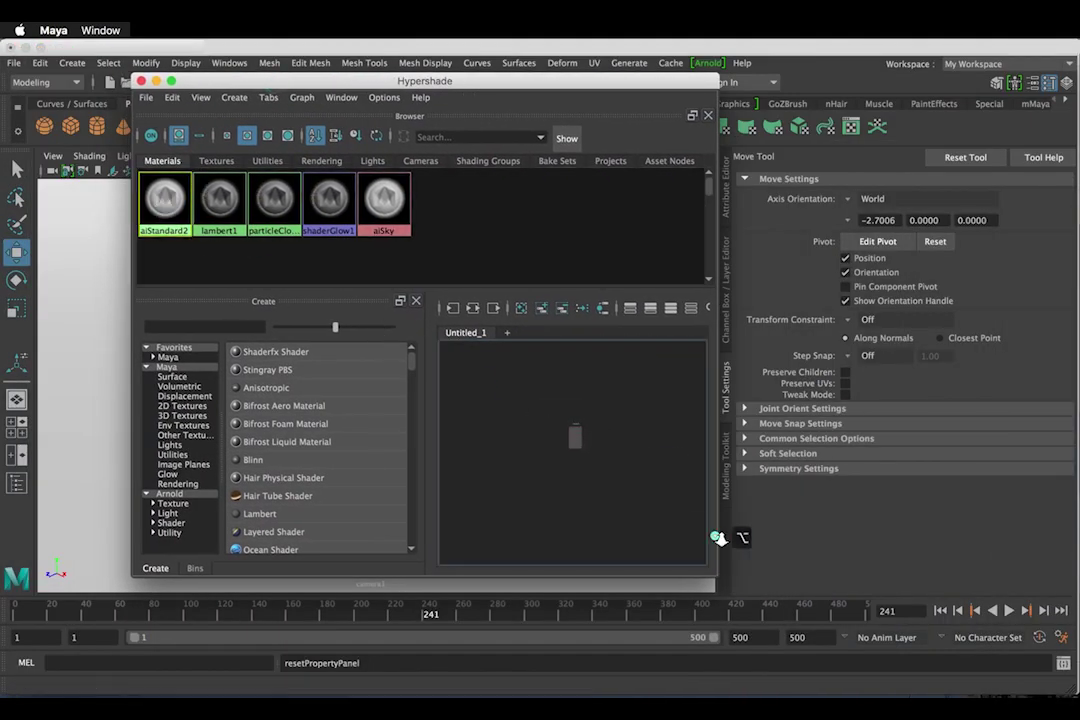
pyautogui.keyDown('alt'); pyautogui.moveTo(720, 538); pyautogui.dragTo(728, 541, button='right'); pyautogui.keyUp('alt')
pyautogui.keyDown('alt'); pyautogui.moveTo(644, 523); pyautogui.dragTo(620, 482, button='middle'); pyautogui.keyUp('alt')
pyautogui.click(728, 205)
pyautogui.moveTo(575, 83); pyautogui.dragTo(233, 92)
pyautogui.moveTo(212, 415); pyautogui.dragTo(481, 392, button='middle')
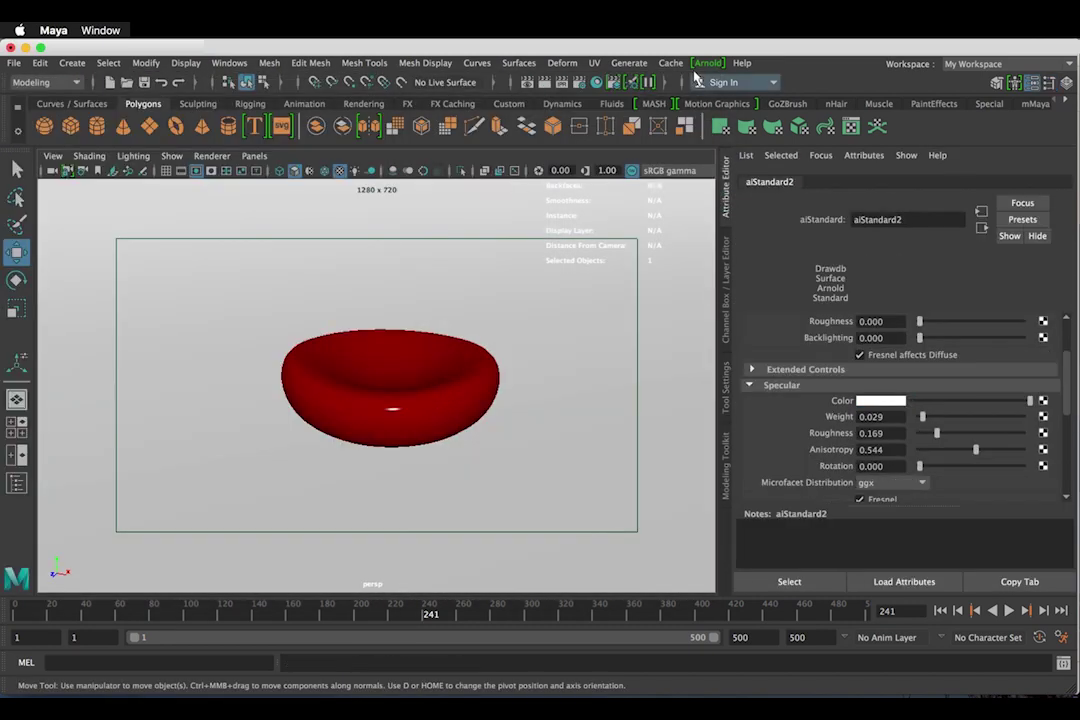
# - Start an Arnold render view of the cell and fit its window beside the material attributes
pyautogui.click(704, 64)
pyautogui.click(740, 91)
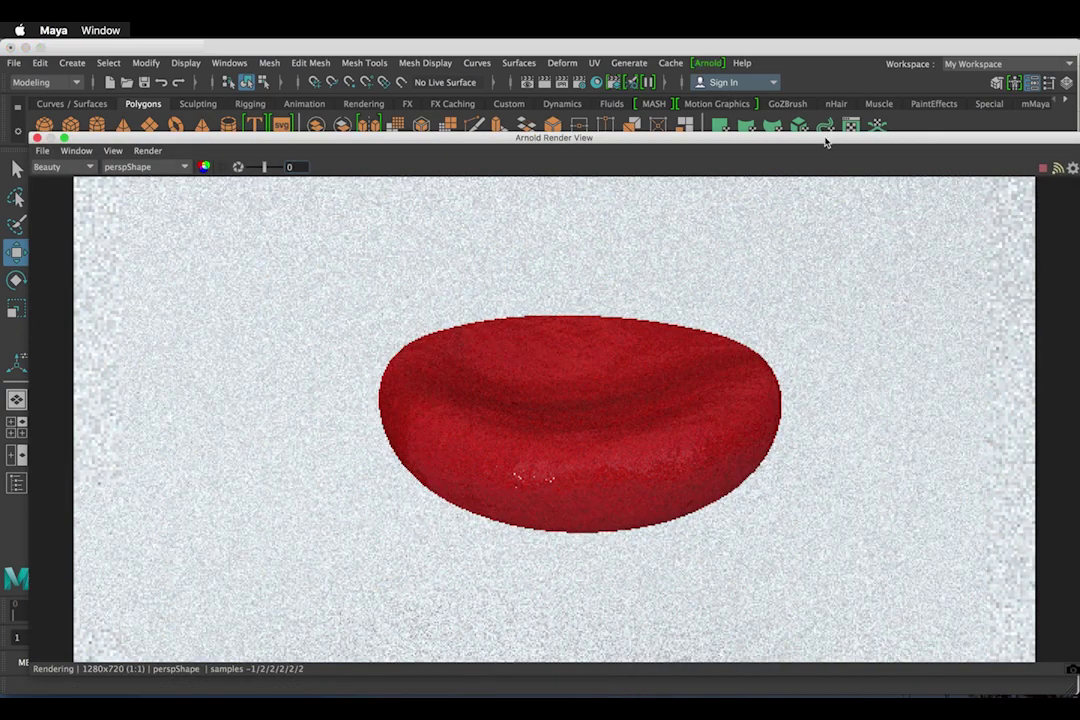
pyautogui.moveTo(827, 137); pyautogui.dragTo(650, 106)
pyautogui.moveTo(891, 102); pyautogui.dragTo(574, 114)
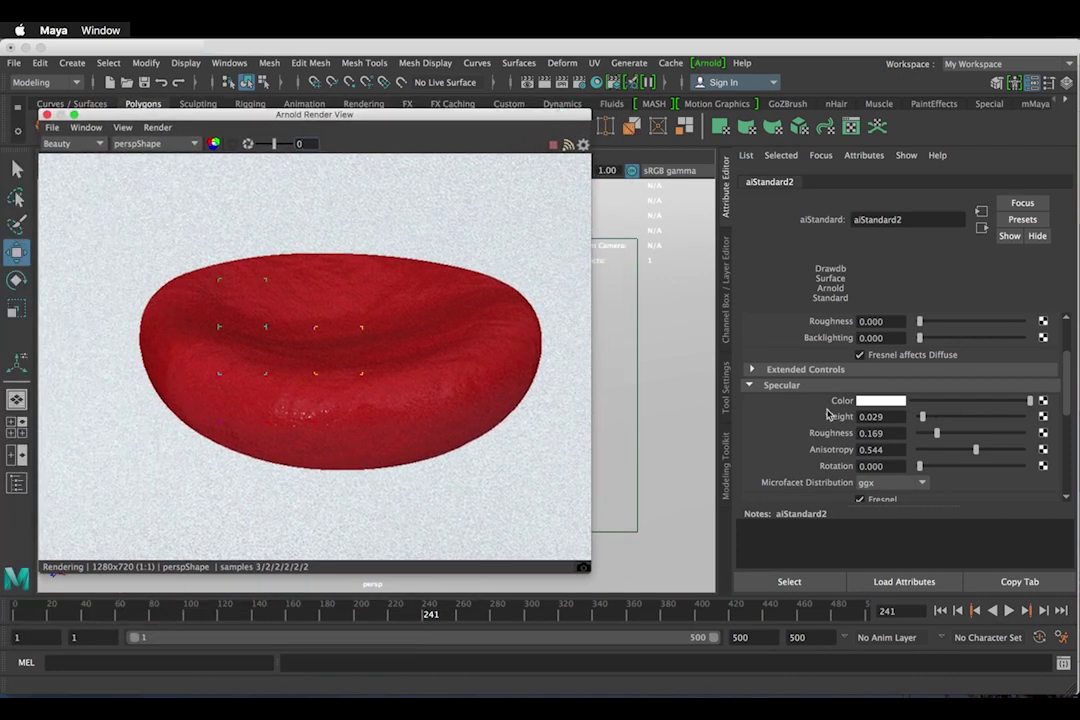
# - Set the aiStandard2 specular weight to 0.03 and its specular roughness to 0.17
pyautogui.scroll(1, 811, 415)
pyautogui.scroll(-4, 801, 425)
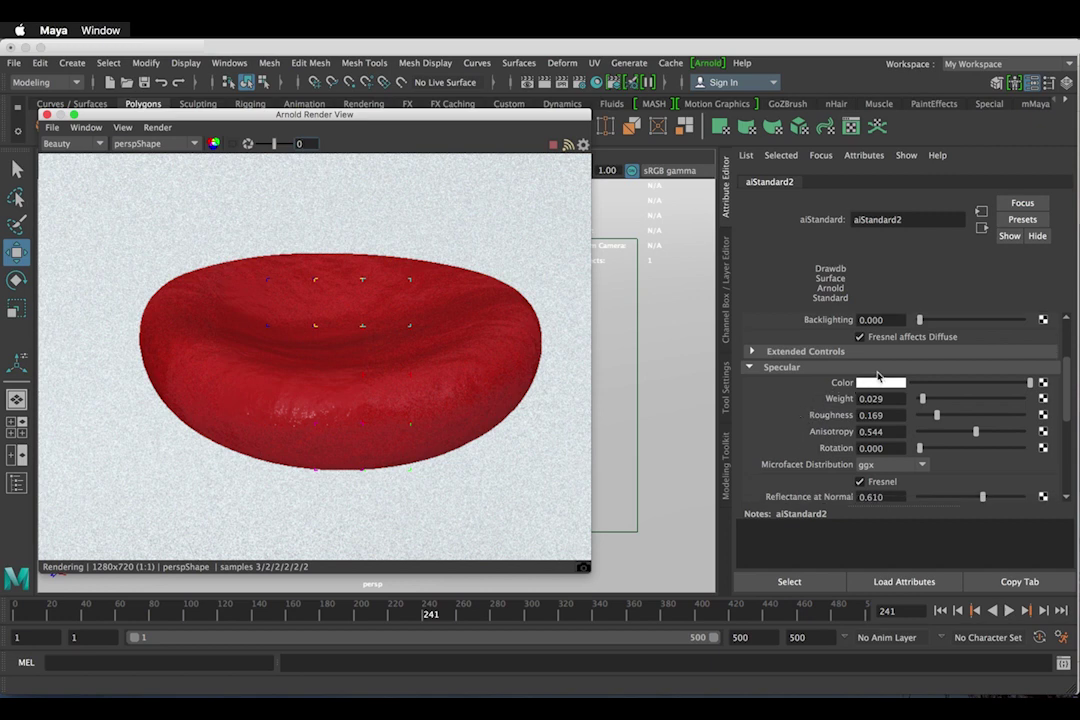
pyautogui.click(893, 399)
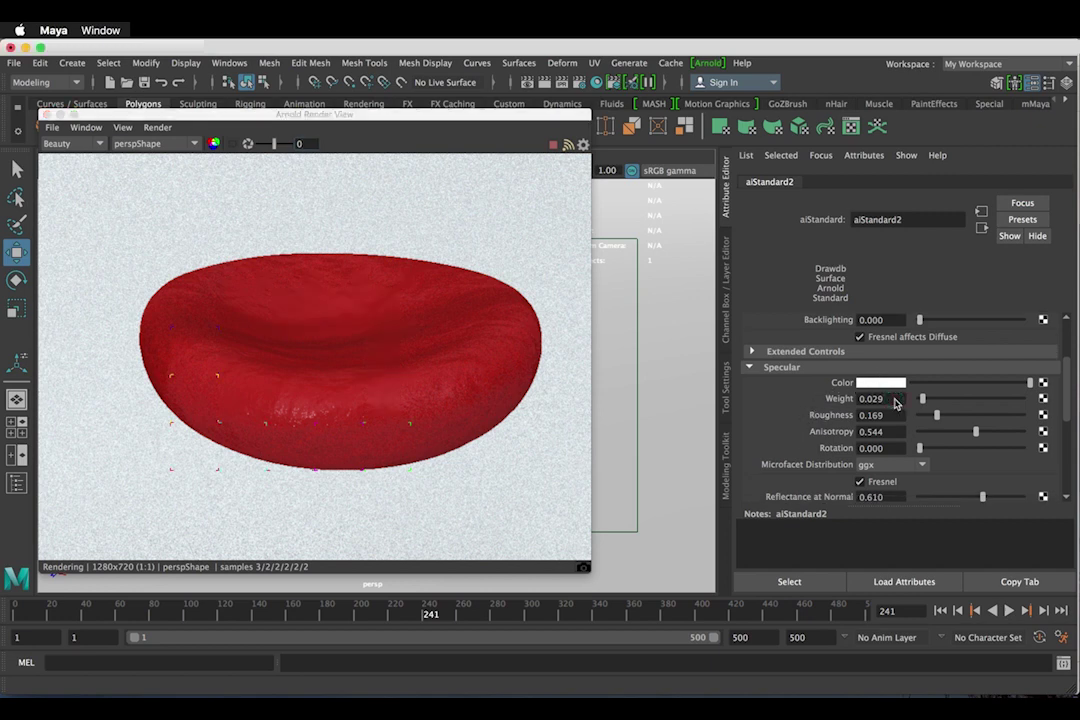
pyautogui.press('BackSpace')
pyautogui.press('BackSpace')
pyautogui.write('30')
pyautogui.click(893, 415)
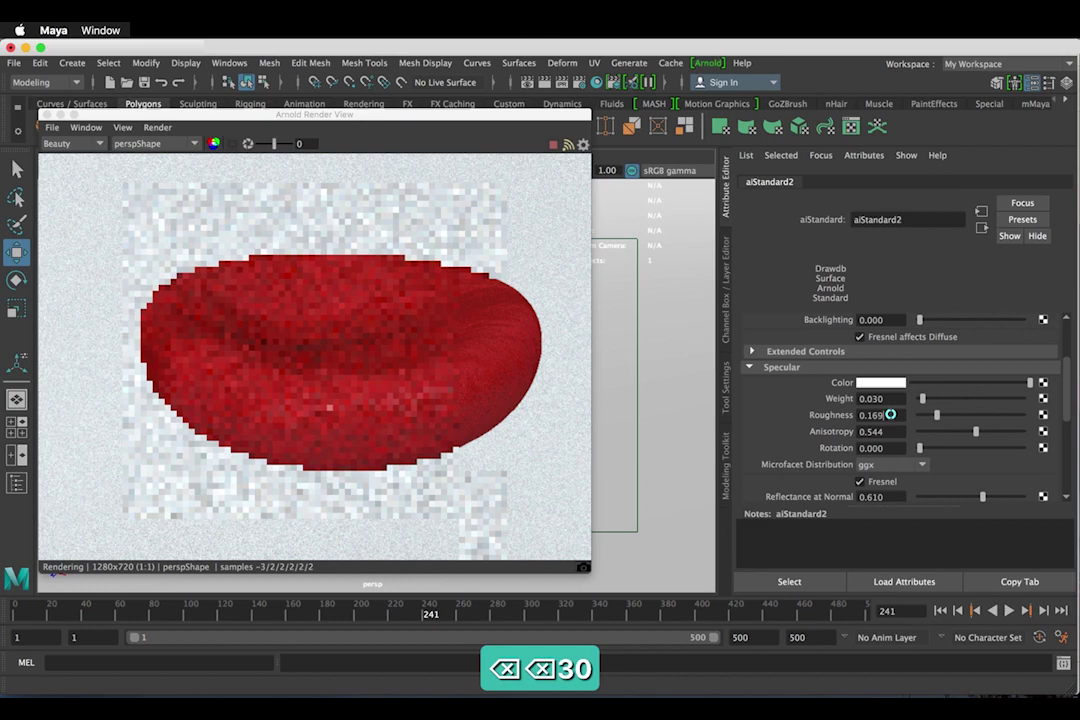
pyautogui.press('BackSpace')
pyautogui.press('BackSpace')
pyautogui.write('7')
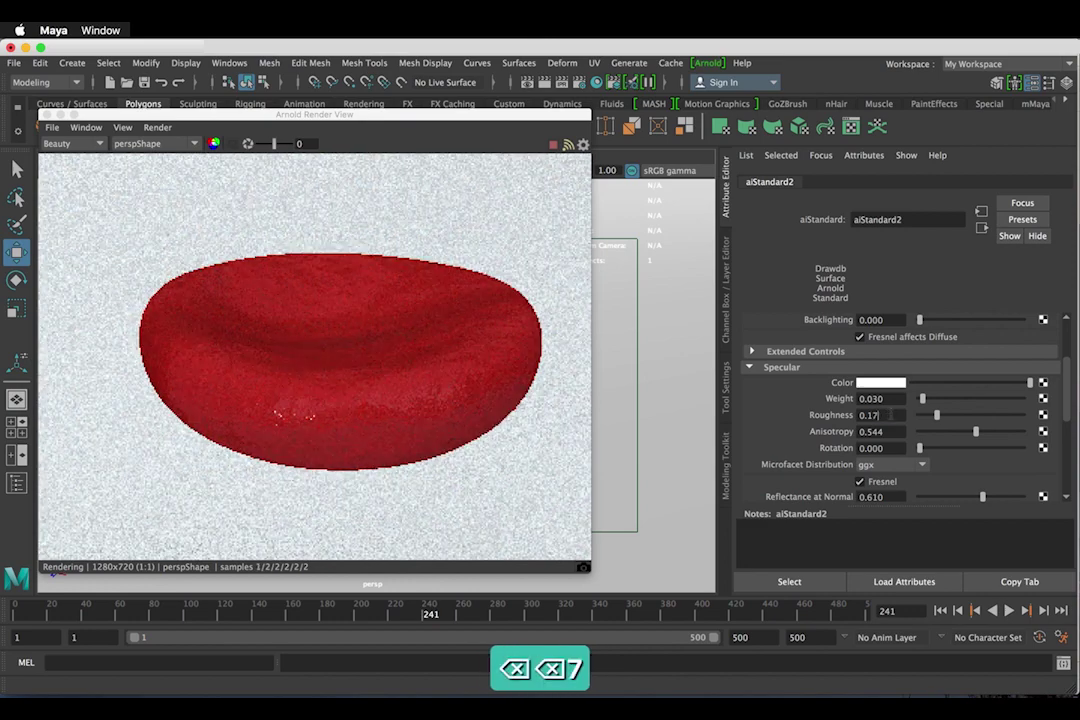
# - Set the specular anisotropy to 0.55 and the reflectance at normal to 0.6
pyautogui.click(898, 432)
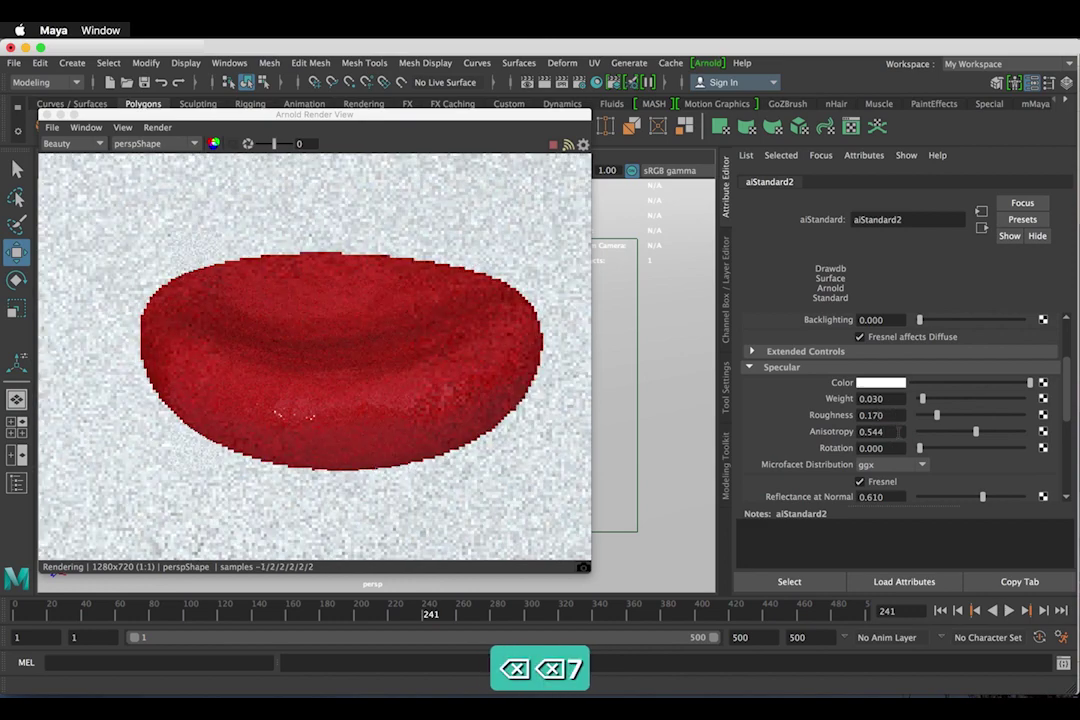
pyautogui.press('BackSpace')
pyautogui.press('BackSpace')
pyautogui.write('5')
pyautogui.press('Return')
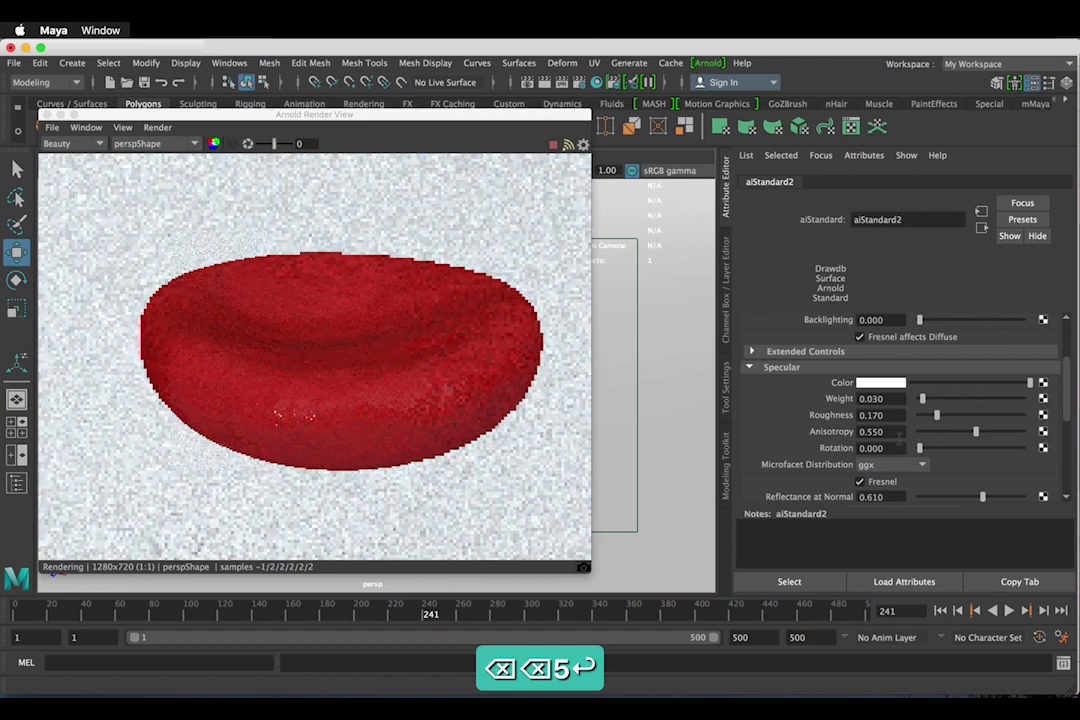
pyautogui.scroll(-1, 783, 433)
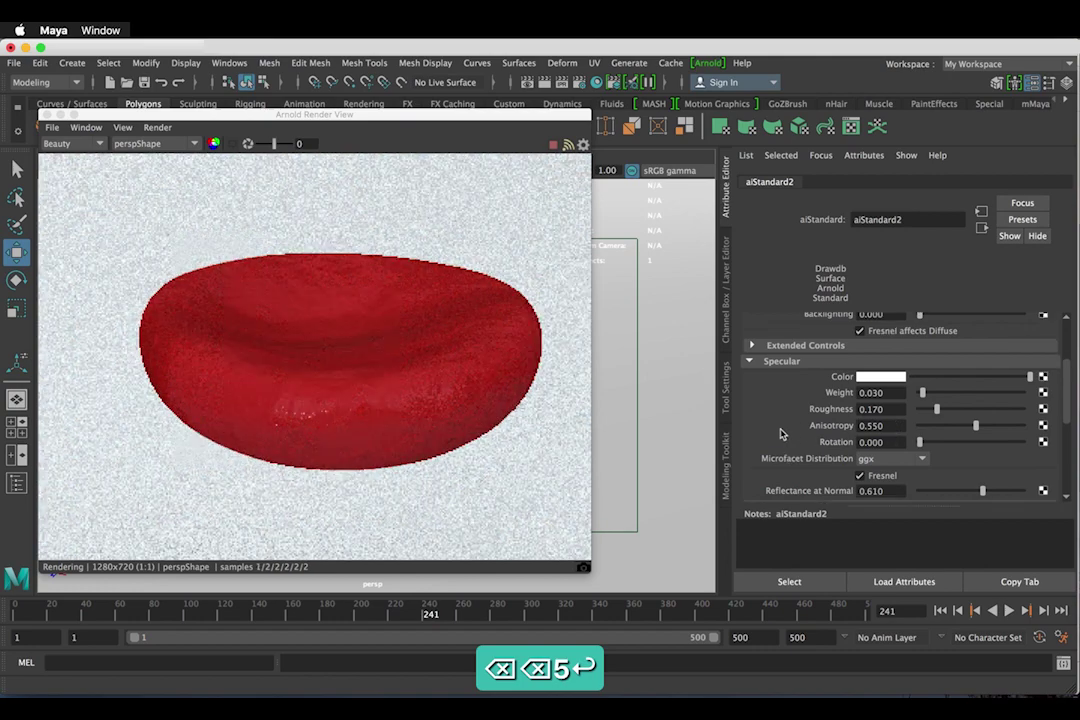
pyautogui.click(890, 479)
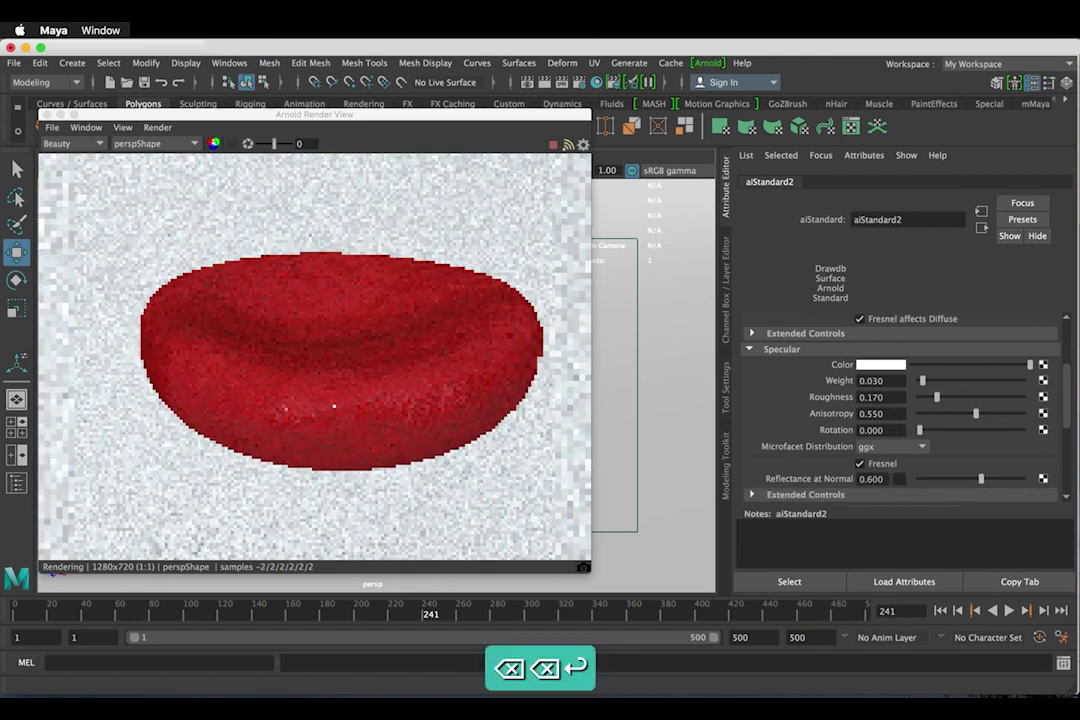
# - Review the aiStandard2 reflection settings and show the attributes of the aiNoise1 node in its bump mapping
pyautogui.scroll(4, 798, 449)
pyautogui.scroll(-6, 800, 449)
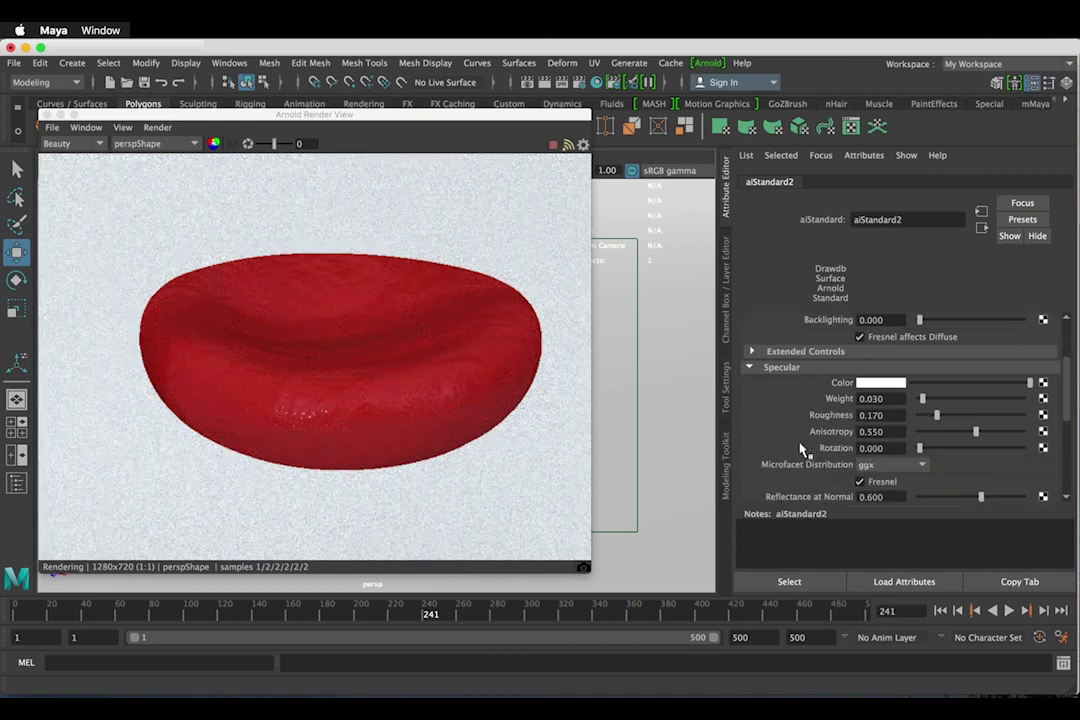
pyautogui.scroll(-2, 795, 420)
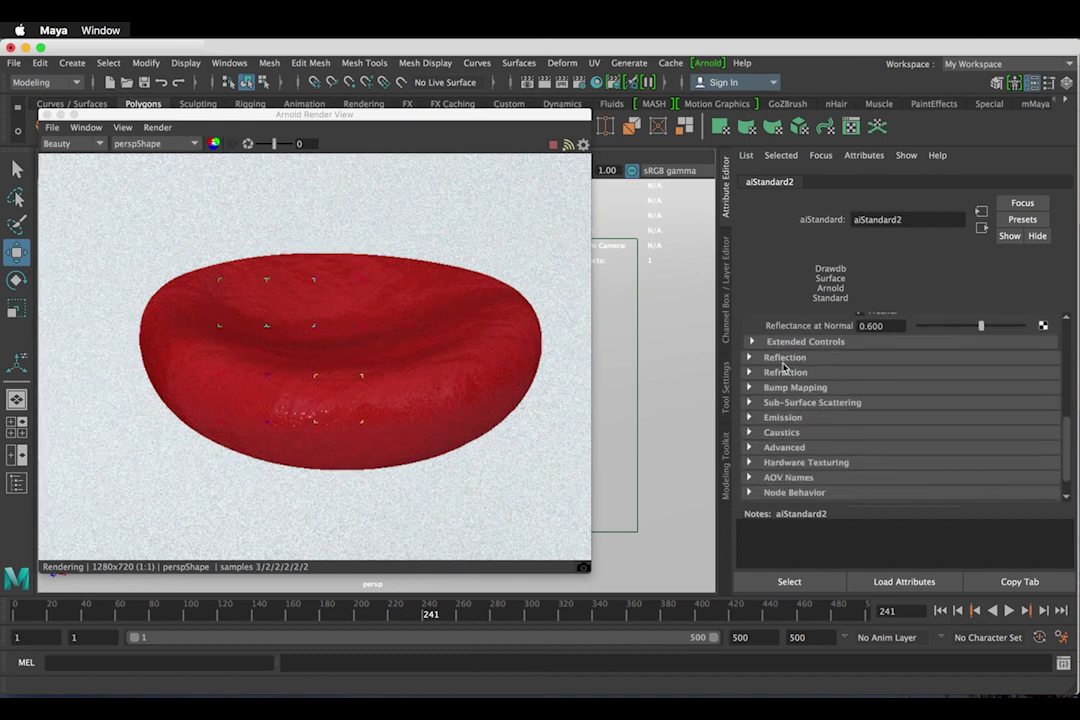
pyautogui.click(785, 359)
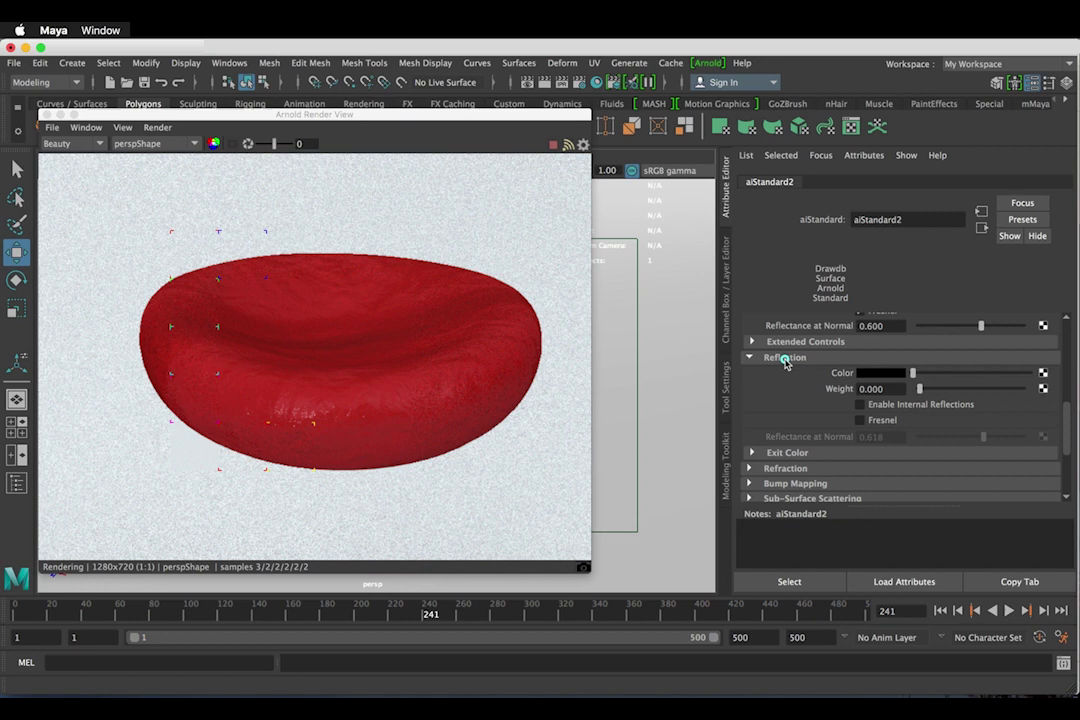
pyautogui.click(785, 358)
pyautogui.click(808, 389)
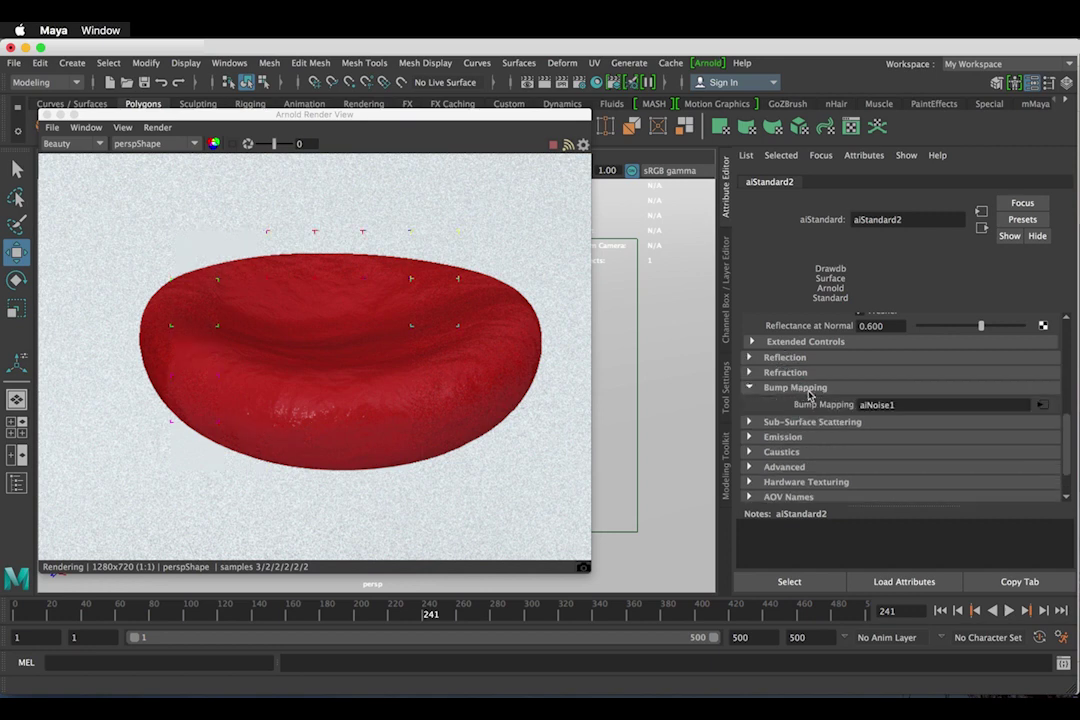
pyautogui.click(1042, 405)
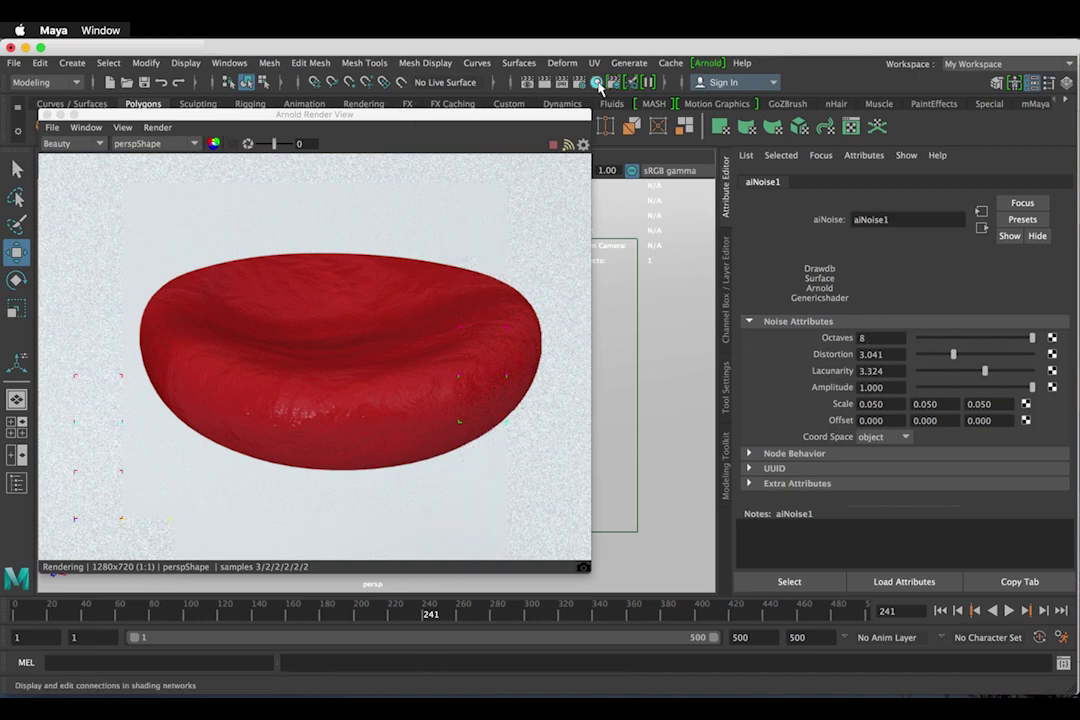
# - Search for aiNoise in Hypershade's node list and add an aiNoise node beside the aiStandard2 shader
pyautogui.click(598, 84)
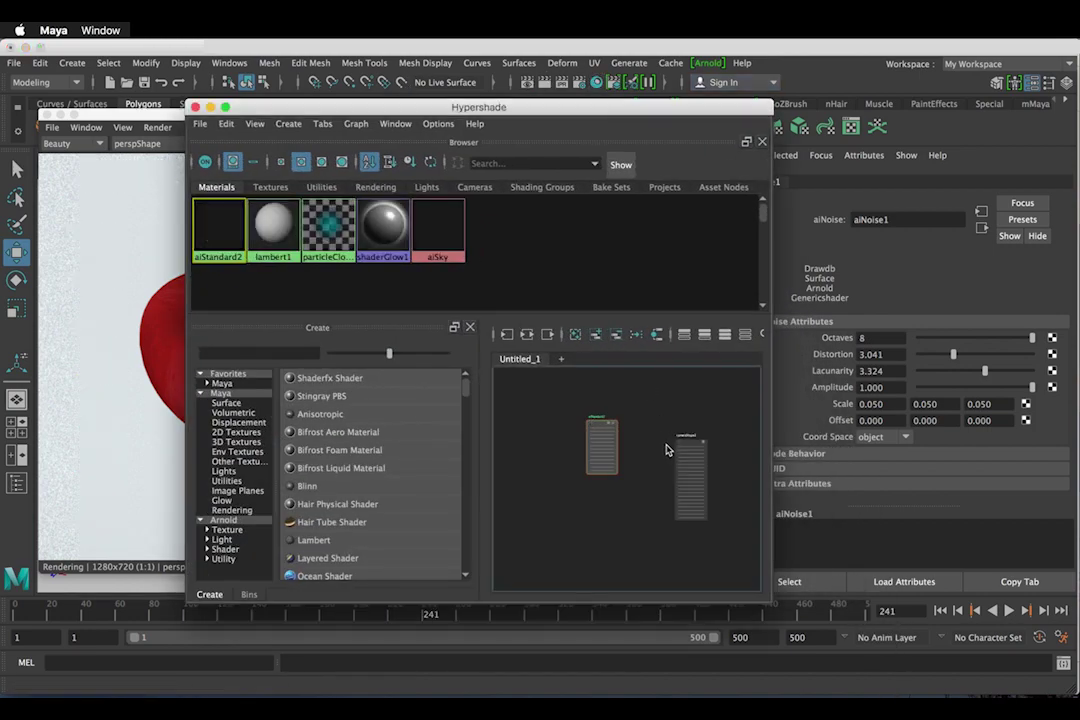
pyautogui.keyDown('alt'); pyautogui.moveTo(651, 429); pyautogui.dragTo(744, 525, button='right'); pyautogui.keyUp('alt')
pyautogui.keyDown('alt'); pyautogui.moveTo(744, 525); pyautogui.dragTo(788, 524, button='middle'); pyautogui.keyUp('alt')
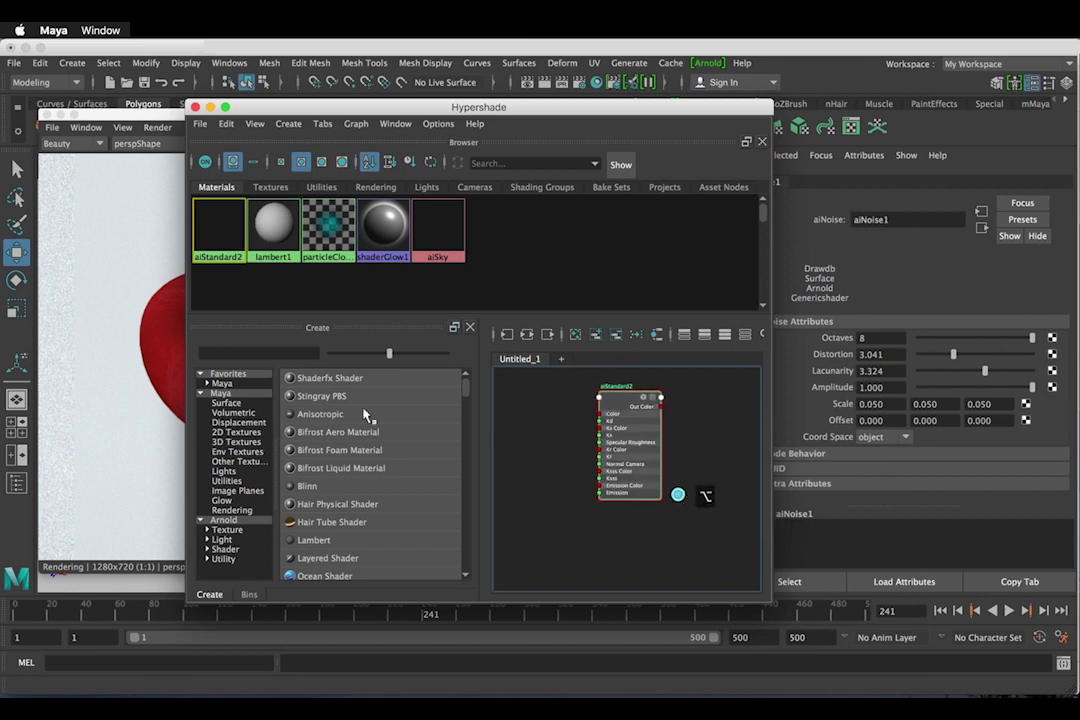
pyautogui.click(258, 350)
pyautogui.click(258, 349)
pyautogui.write('ainou')
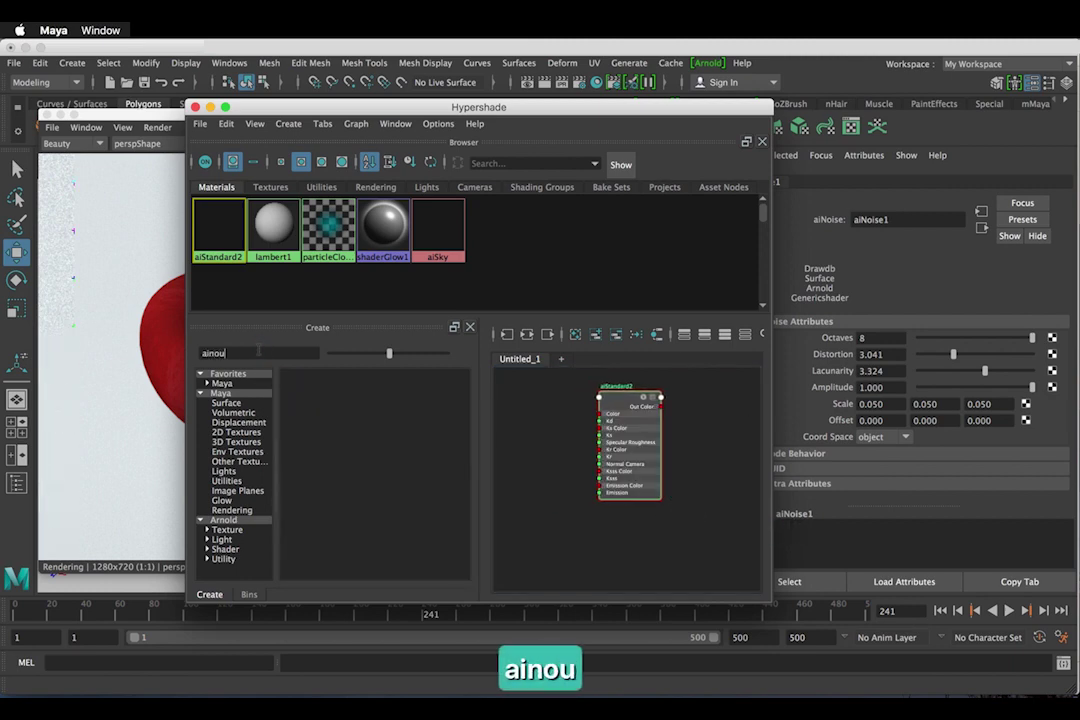
pyautogui.press('BackSpace')
pyautogui.write('o')
pyautogui.press('BackSpace')
pyautogui.write('ise')
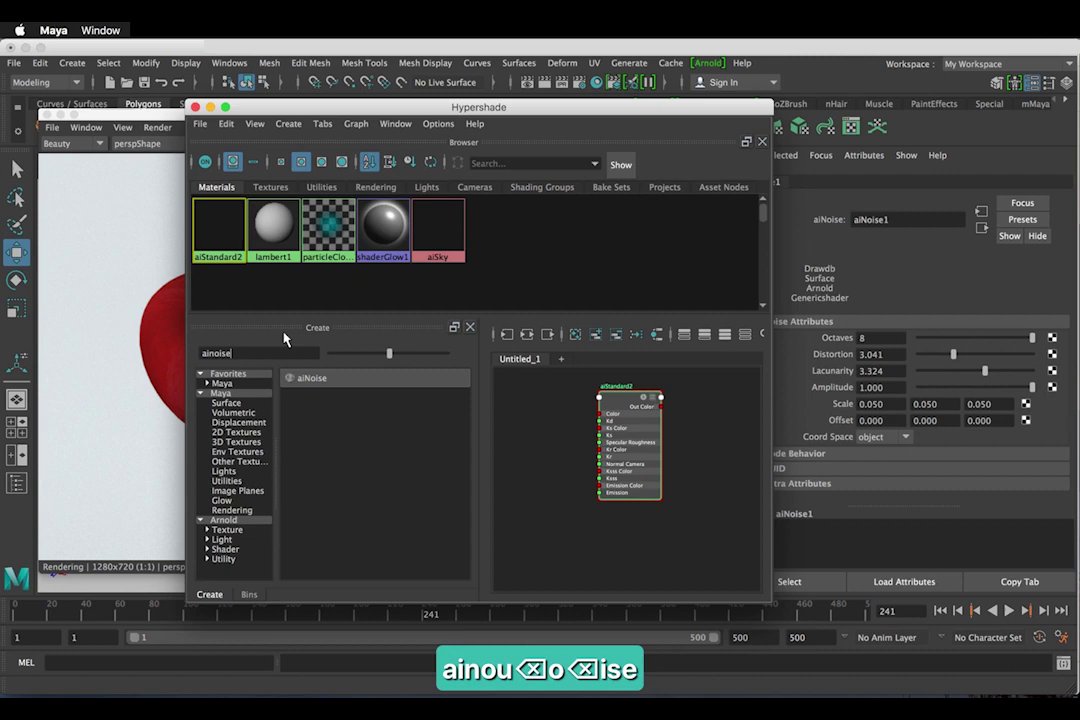
pyautogui.moveTo(360, 385); pyautogui.dragTo(539, 425)
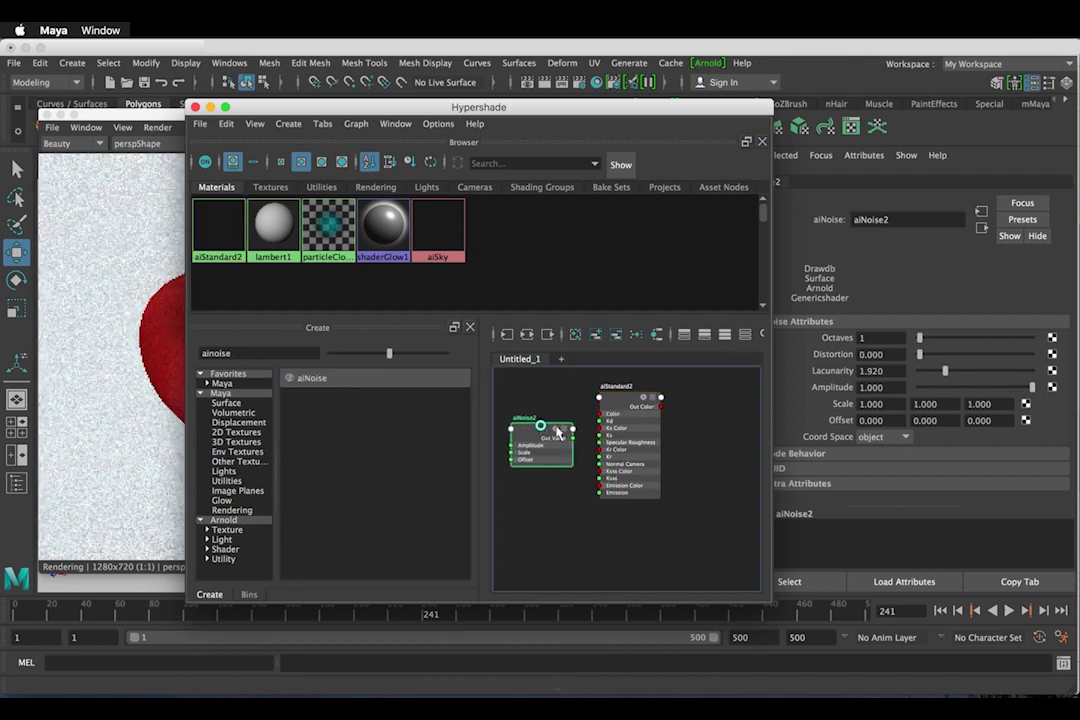
# - Delete the newly added aiNoise node and return to the attributes of the aiNoise1 bump map
pyautogui.click(617, 412)
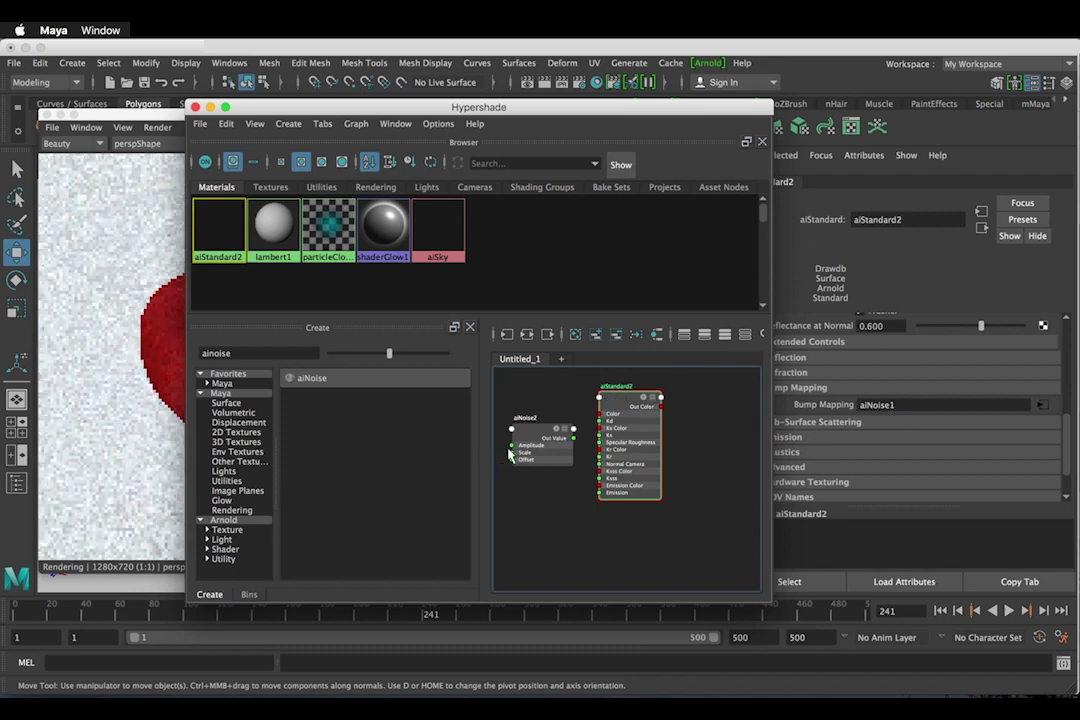
pyautogui.click(535, 440)
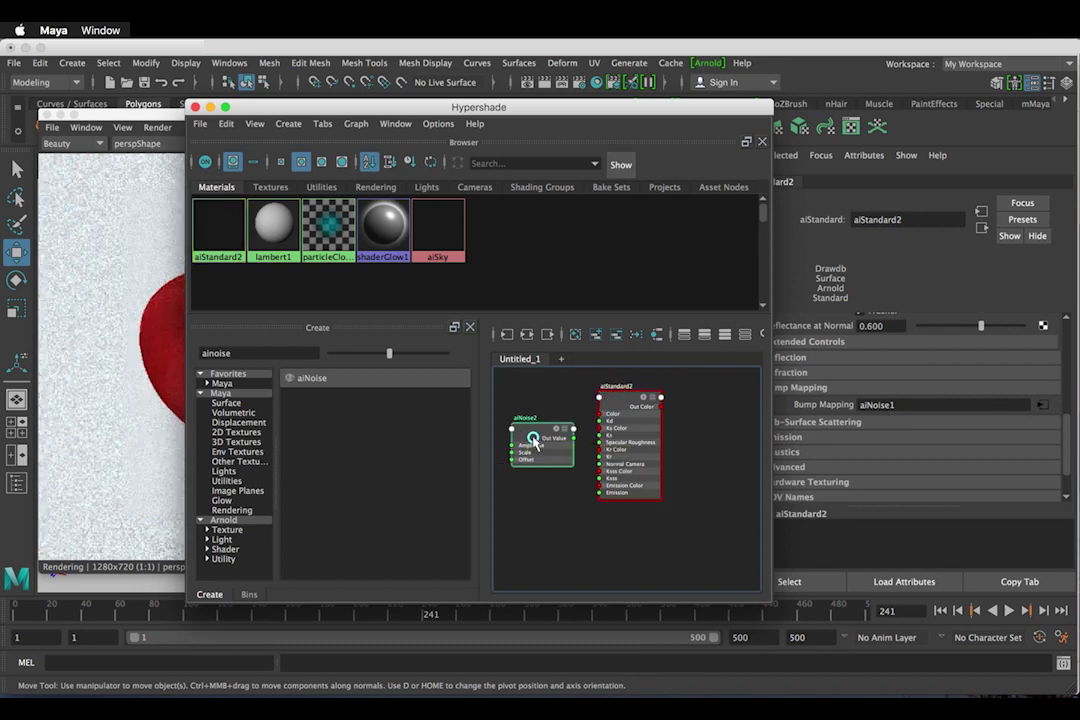
pyautogui.press('BackSpace')
pyautogui.click(607, 432)
pyautogui.click(1038, 402)
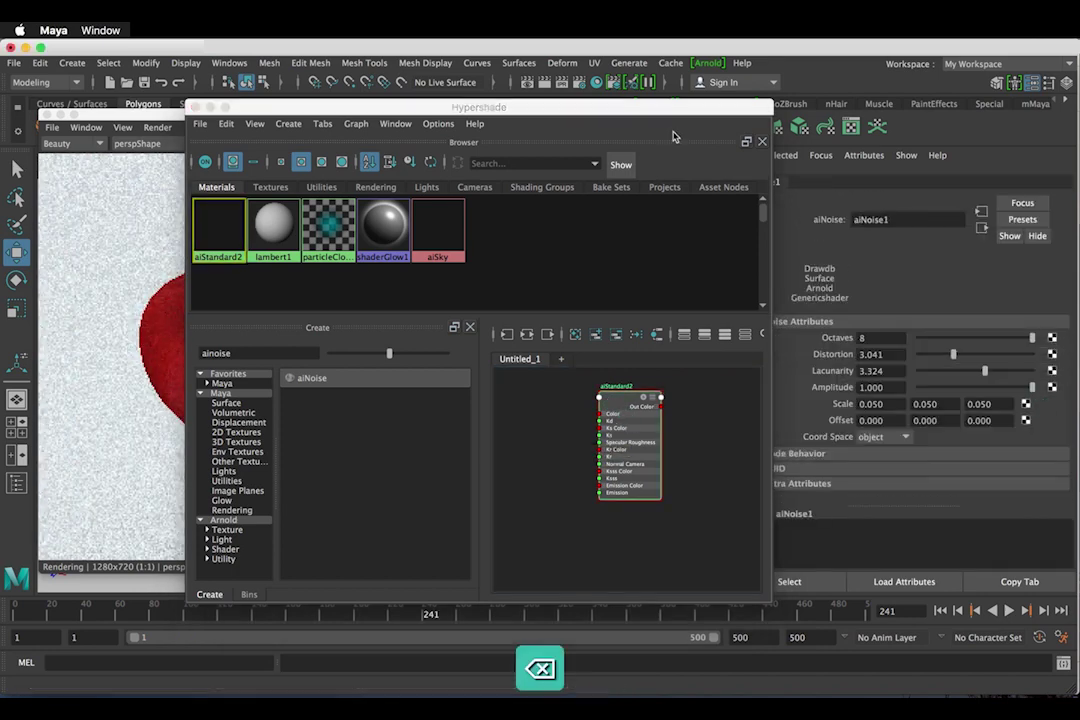
# - Clear Hypershade away from the render and enable the Isolate Selected debug shading to preview aiNoise1 alone
pyautogui.moveTo(662, 112); pyautogui.dragTo(512, 600)
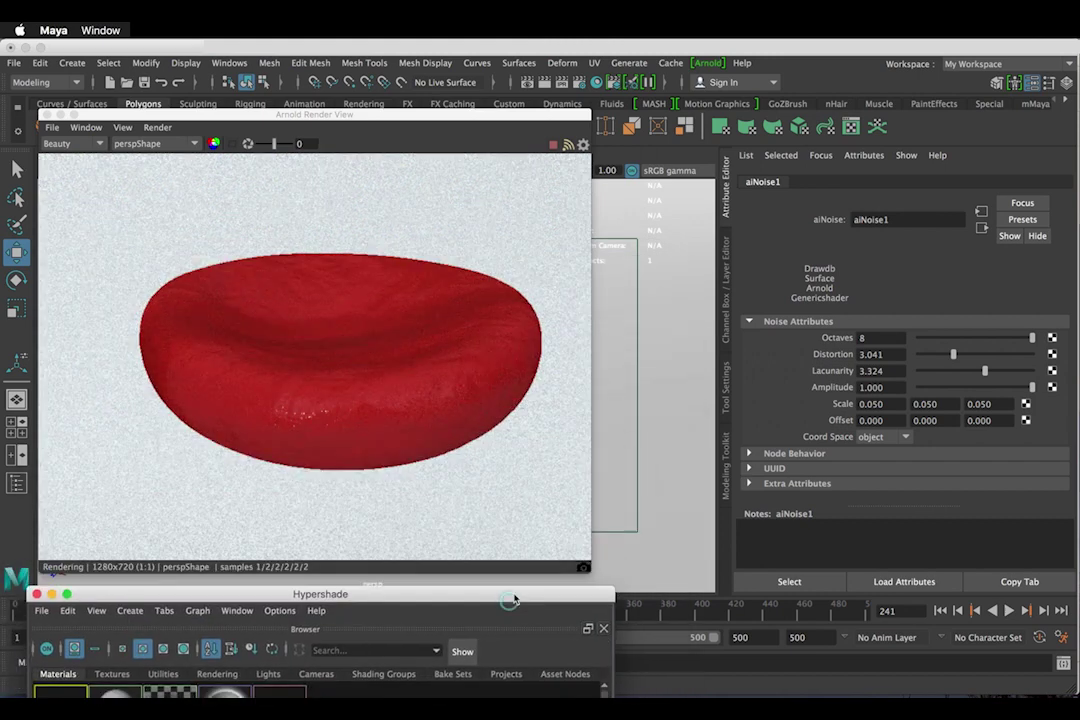
pyautogui.click(820, 585)
pyautogui.click(146, 129)
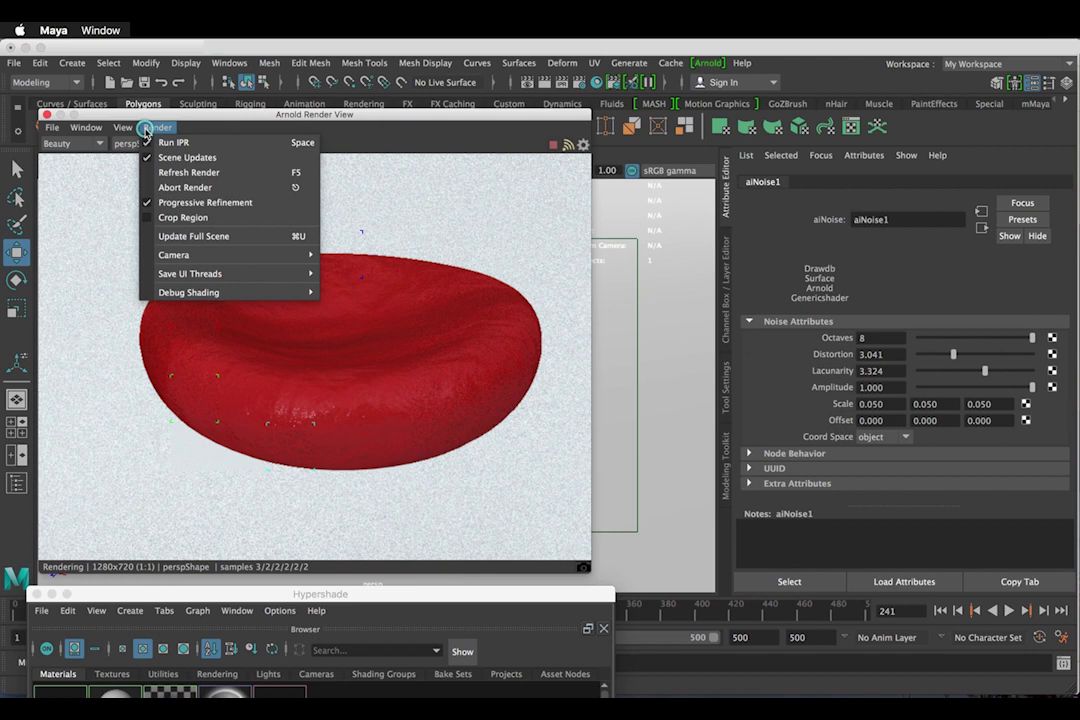
pyautogui.moveTo(205, 292)
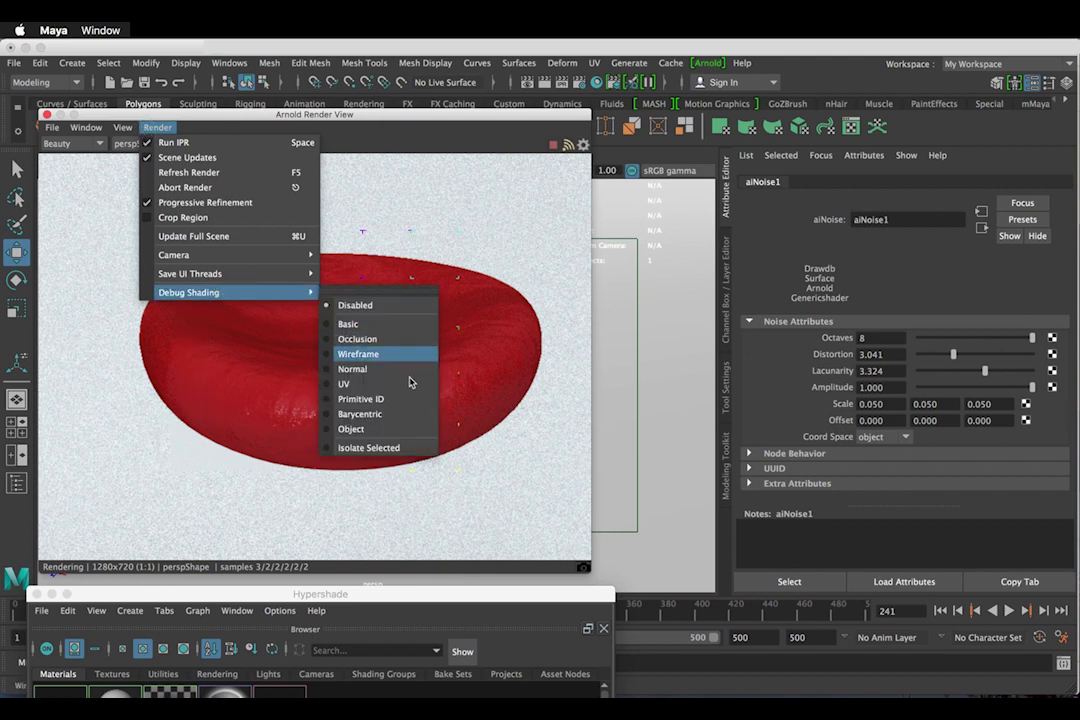
pyautogui.click(395, 447)
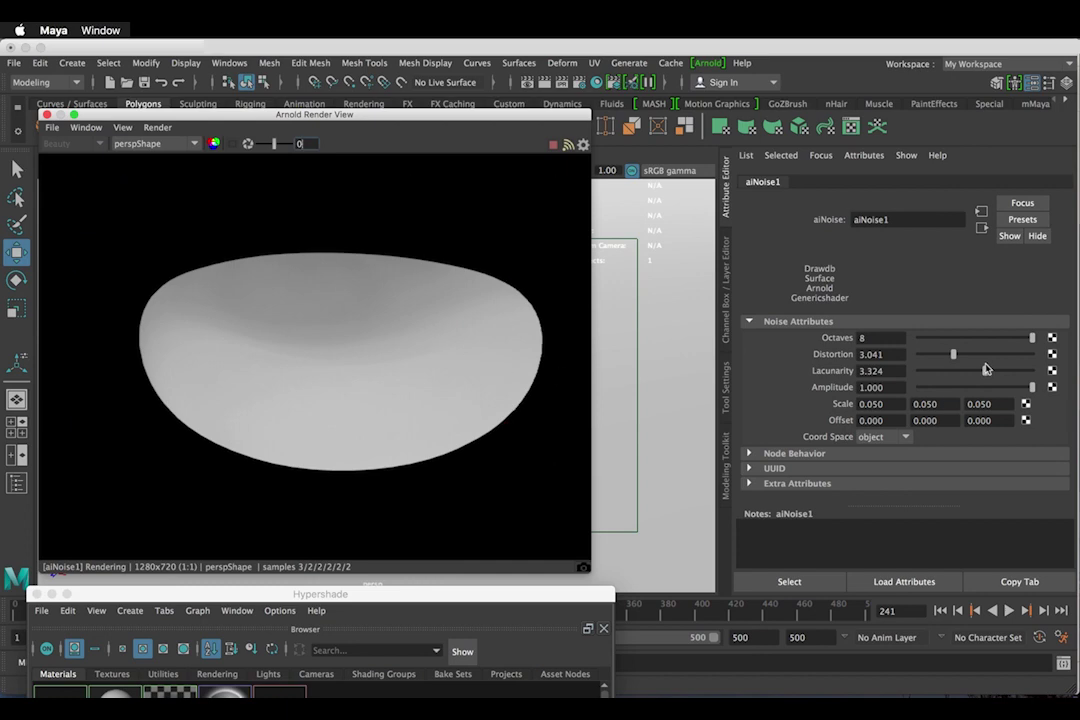
pyautogui.moveTo(939, 342); pyautogui.dragTo(990, 344)
pyautogui.moveTo(949, 388); pyautogui.dragTo(1055, 392)
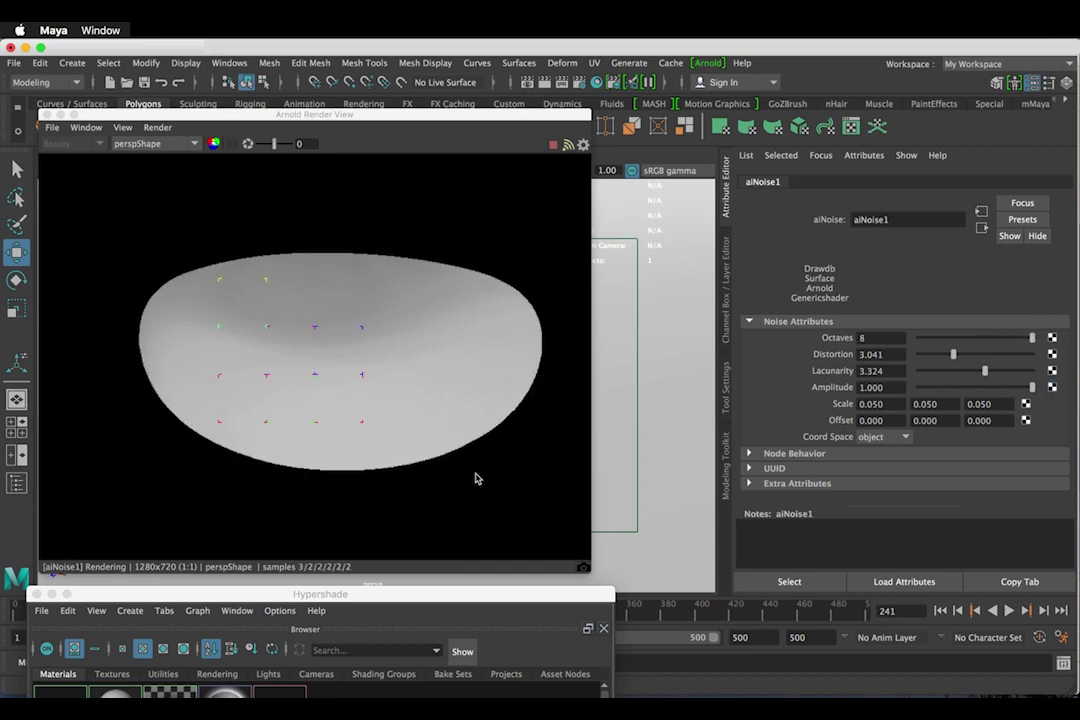
# - Disable the Isolate Selected debug shading and return the Arnold render to the full blood cell material
pyautogui.click(160, 129)
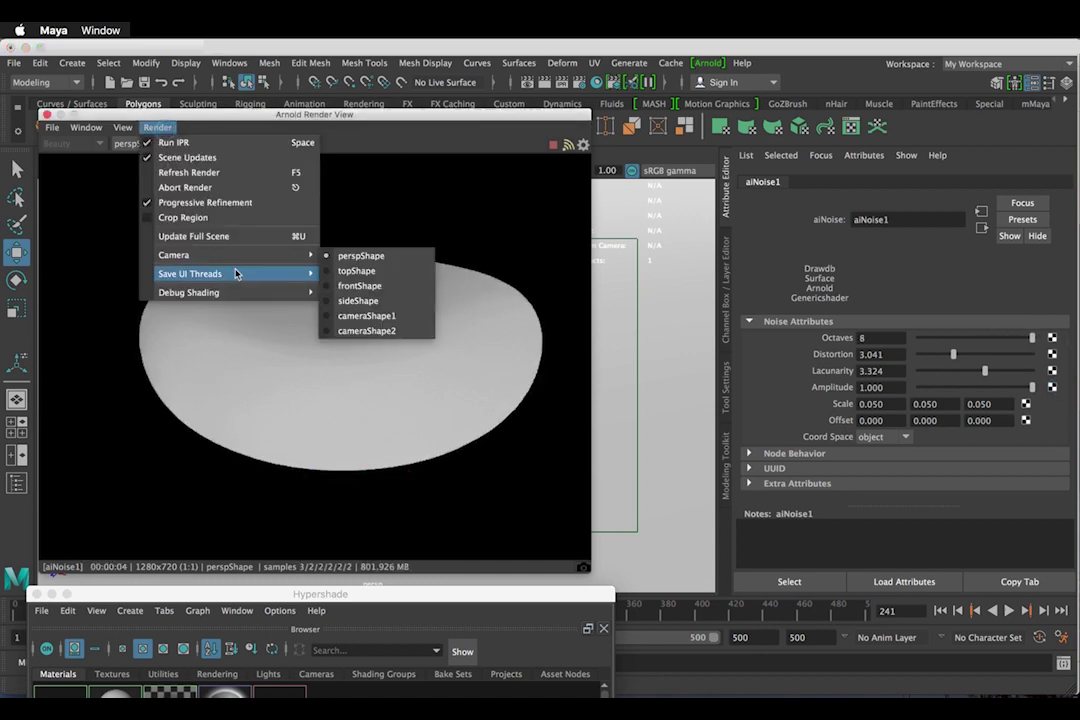
pyautogui.moveTo(250, 294)
pyautogui.click(375, 306)
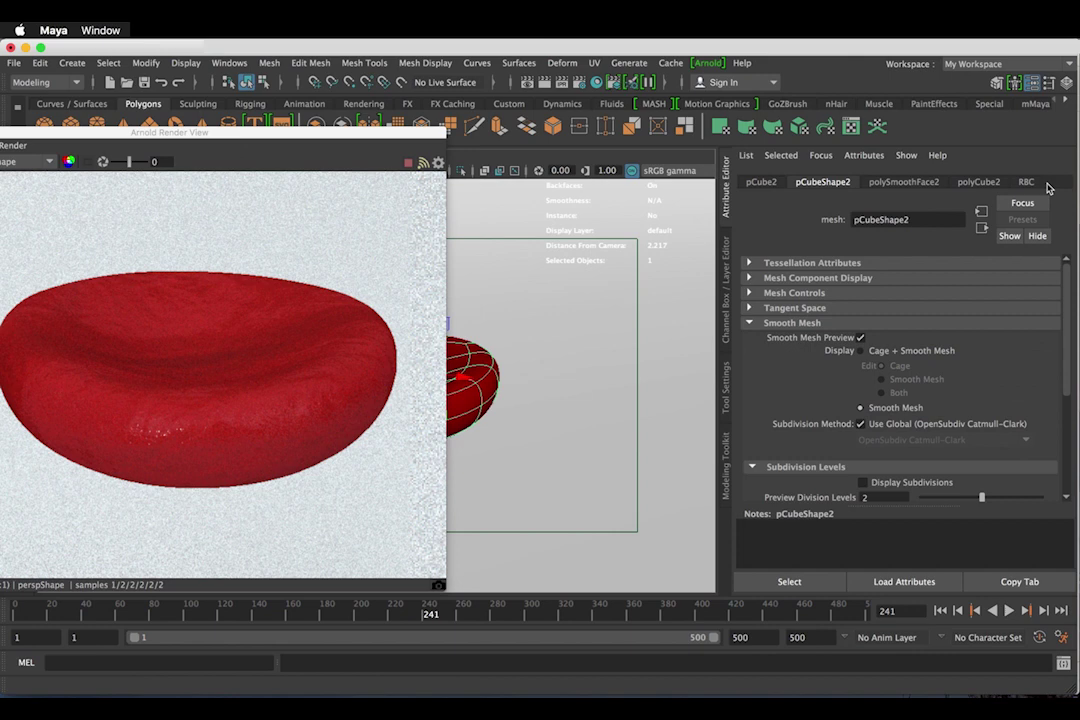
# - Try stronger and zero sub-surface scattering on the RBC material, then set its Weight to 0.110
pyautogui.click(1030, 182)
pyautogui.click(764, 389)
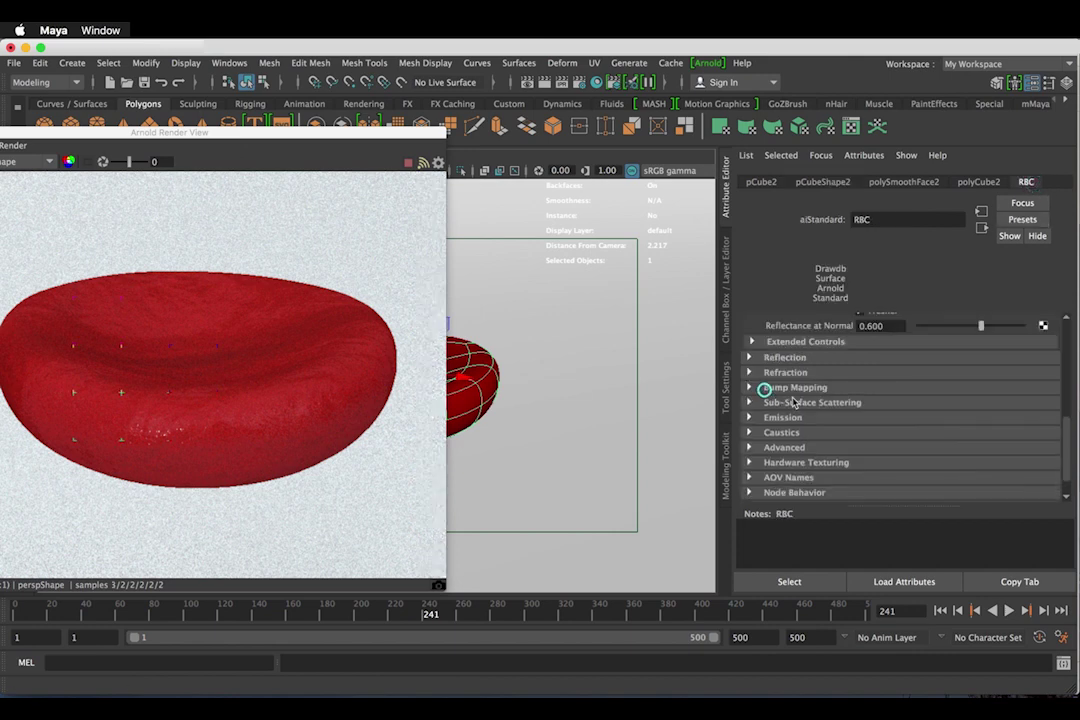
pyautogui.click(822, 403)
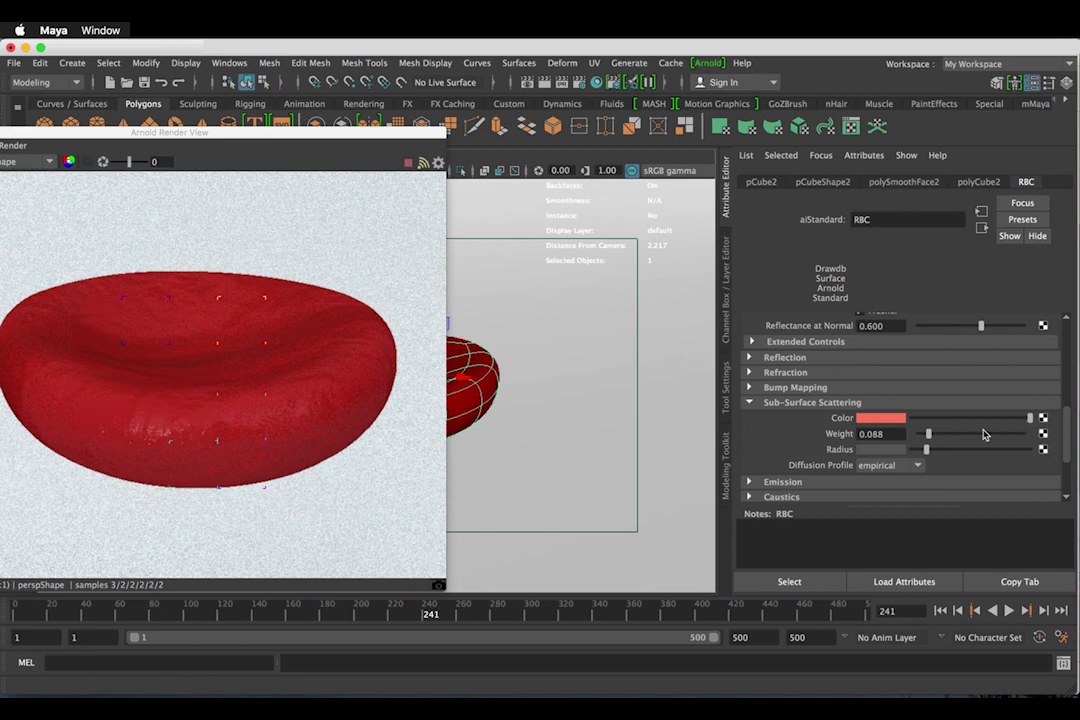
pyautogui.moveTo(935, 440); pyautogui.dragTo(971, 438)
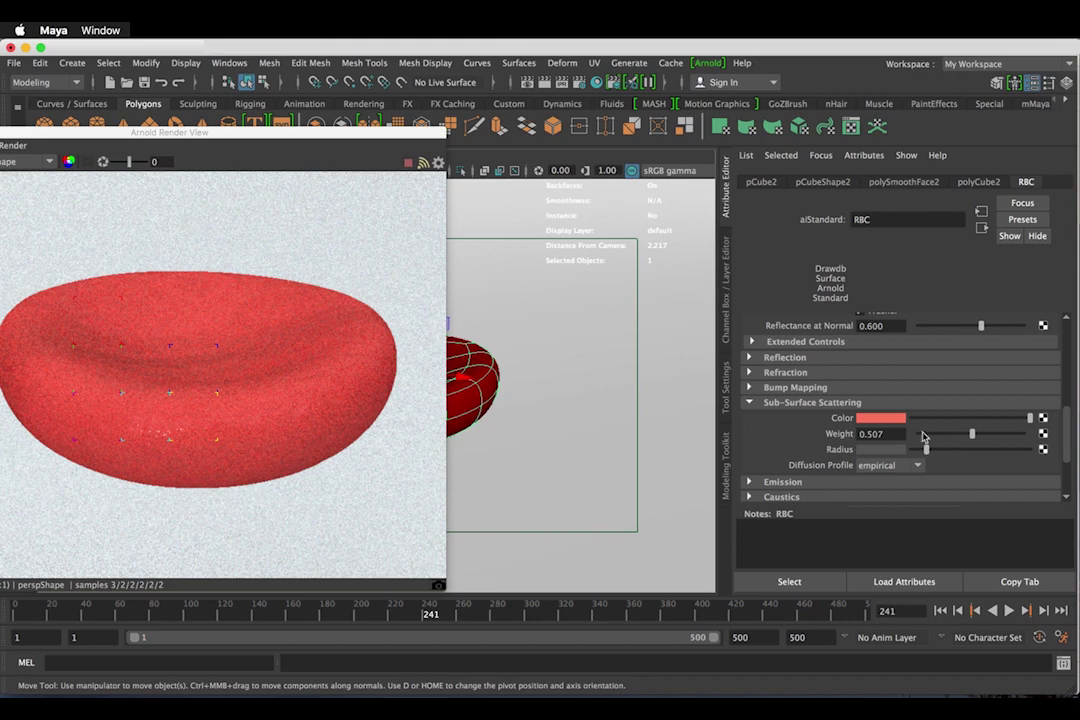
pyautogui.click(924, 437)
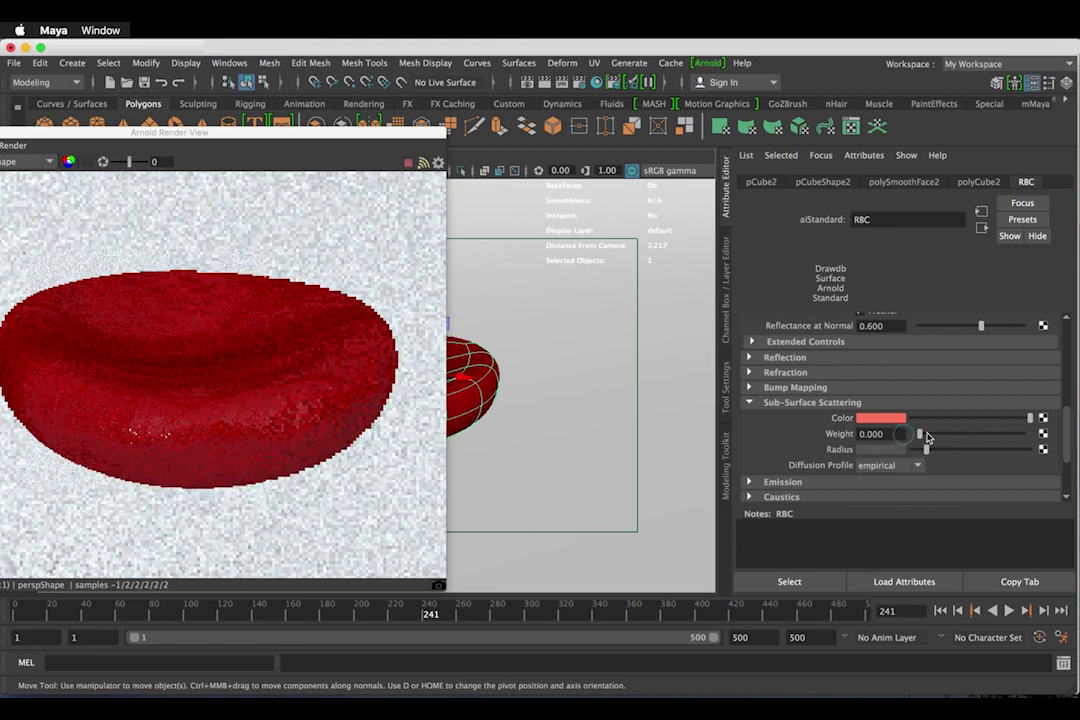
pyautogui.moveTo(923, 434); pyautogui.dragTo(931, 434)
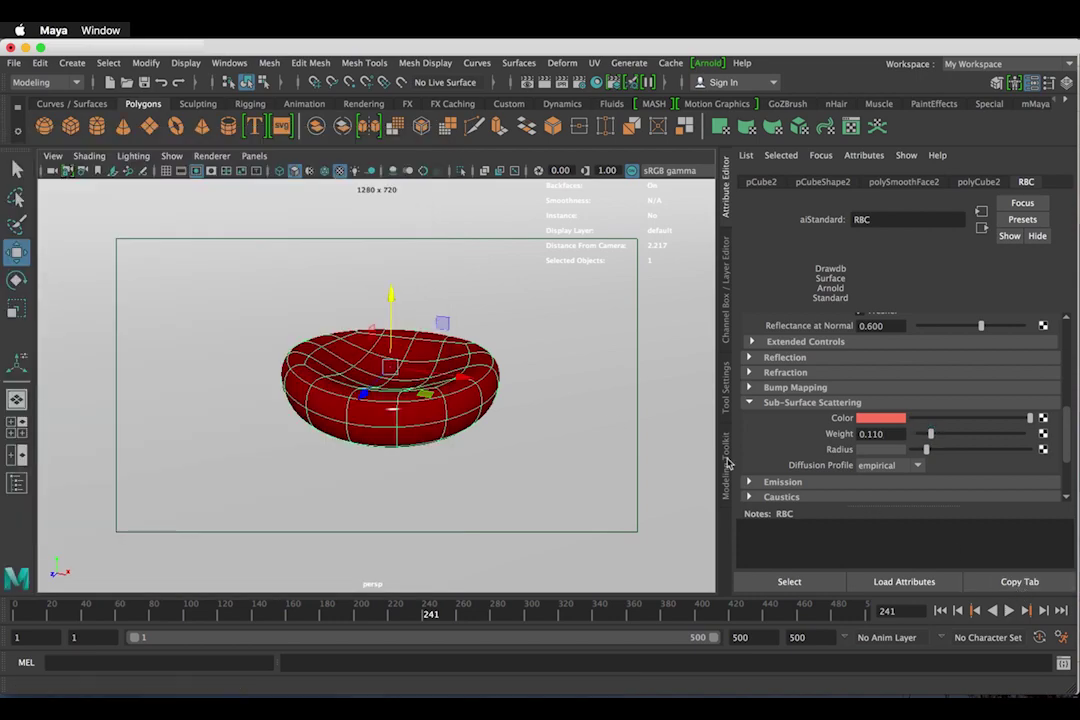
# - Pull the view back from the blood cell and switch the layout to the front view with the Outliner shown
pyautogui.keyDown('alt'); pyautogui.moveTo(530, 432); pyautogui.dragTo(352, 415, button='right'); pyautogui.keyUp('alt')
pyautogui.keyDown('alt'); pyautogui.moveTo(465, 432); pyautogui.dragTo(430, 430); pyautogui.keyUp('alt')
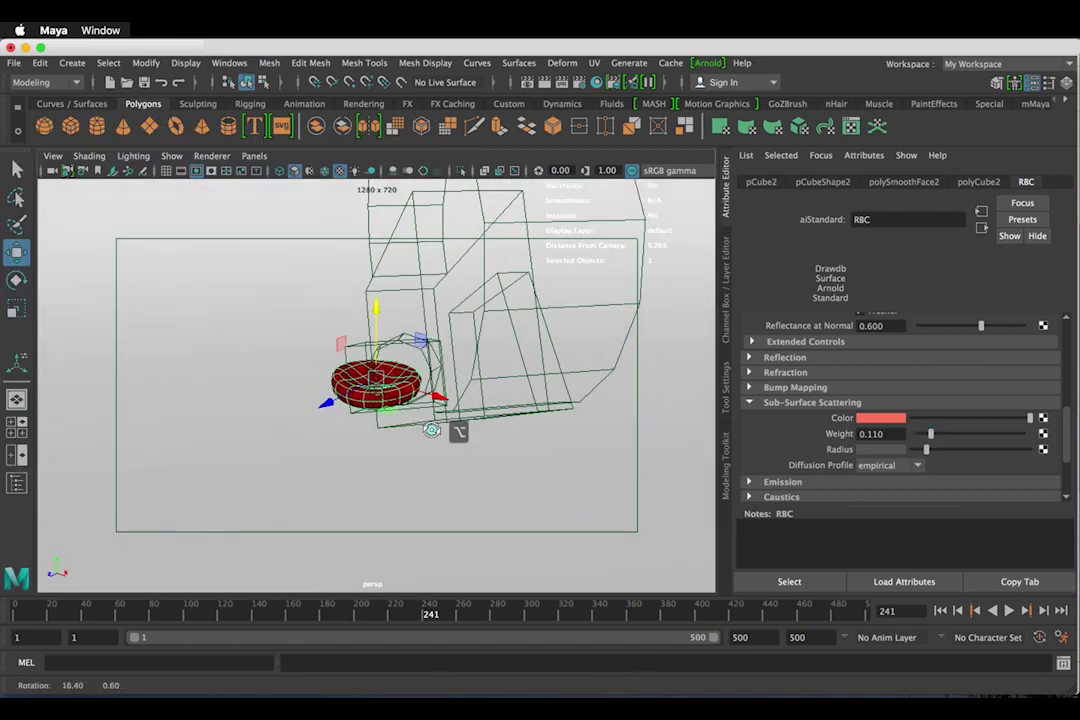
pyautogui.keyDown('alt'); pyautogui.moveTo(442, 430); pyautogui.dragTo(355, 417, button='right'); pyautogui.keyUp('alt')
pyautogui.keyDown('alt'); pyautogui.moveTo(357, 417); pyautogui.dragTo(401, 411); pyautogui.keyUp('alt')
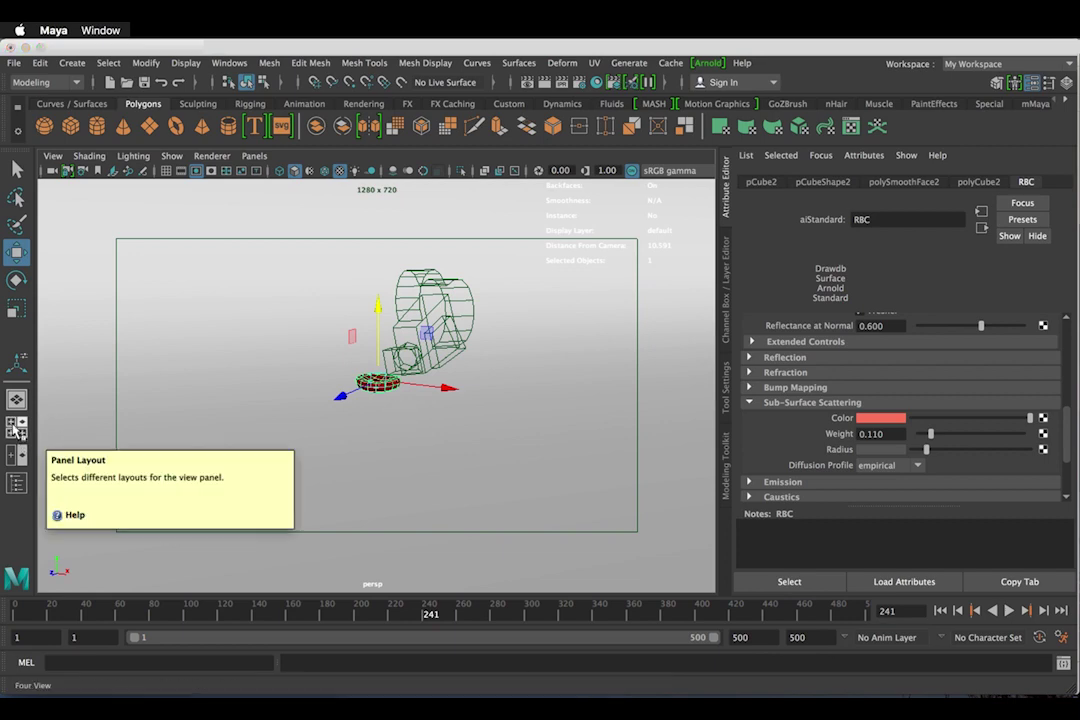
pyautogui.click(21, 432)
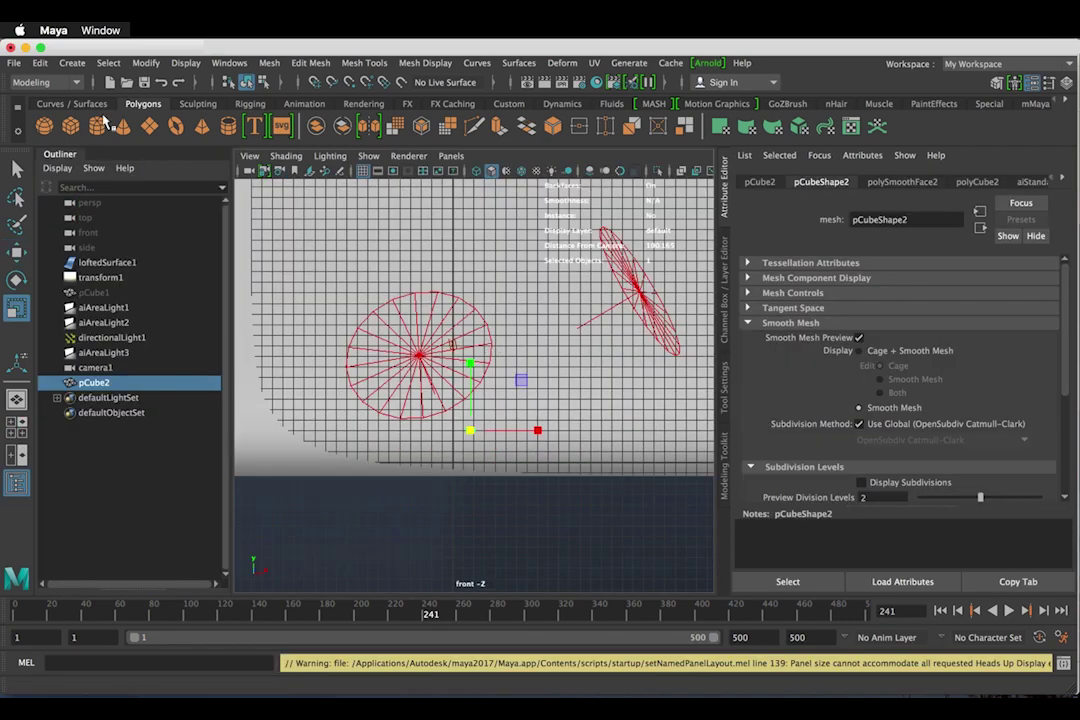
# - Draw a wavy CV curve in the front view that rises past the blood cell and dips again, and save the scene
pyautogui.click(67, 64)
pyautogui.moveTo(96, 157)
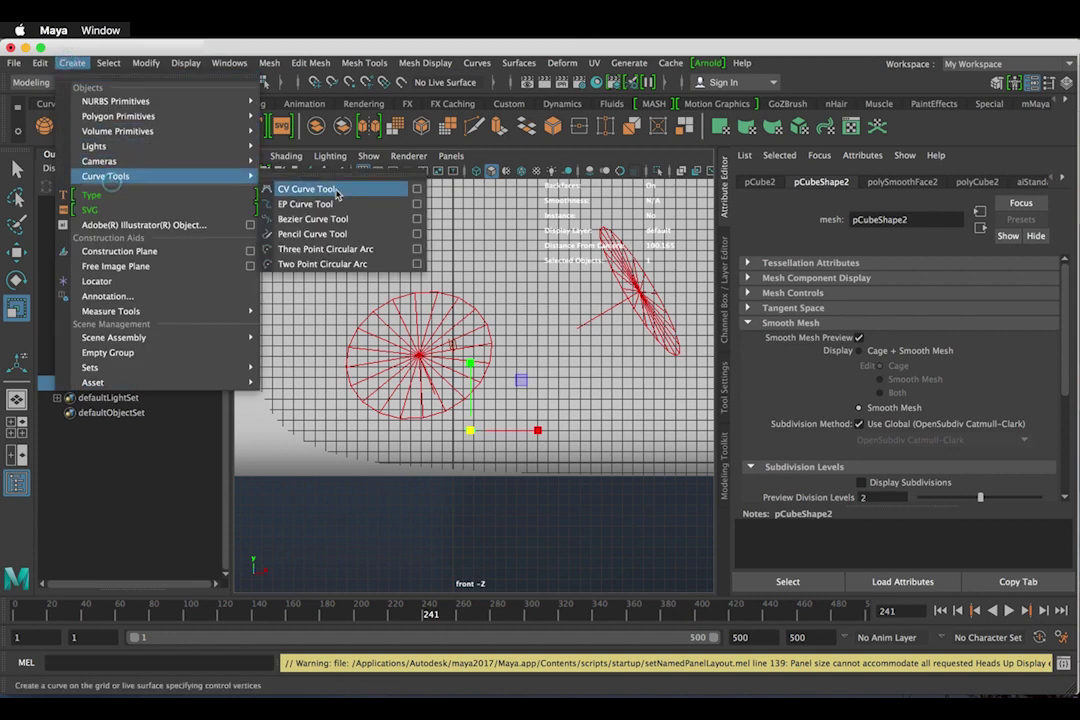
pyautogui.click(295, 162)
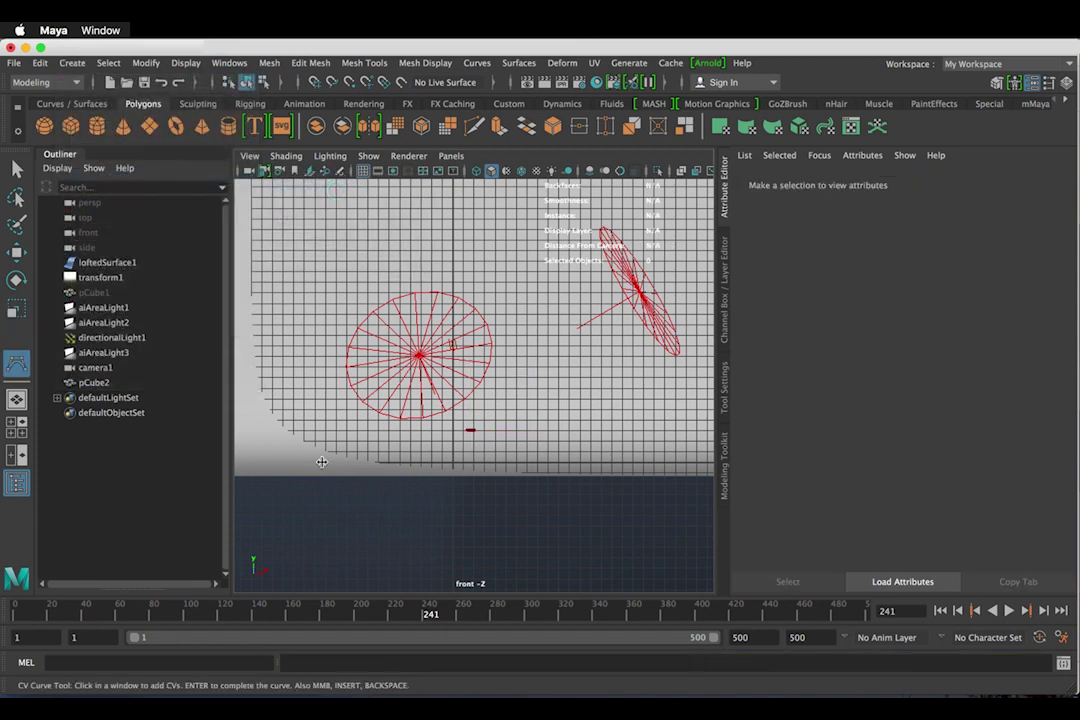
pyautogui.click(308, 459)
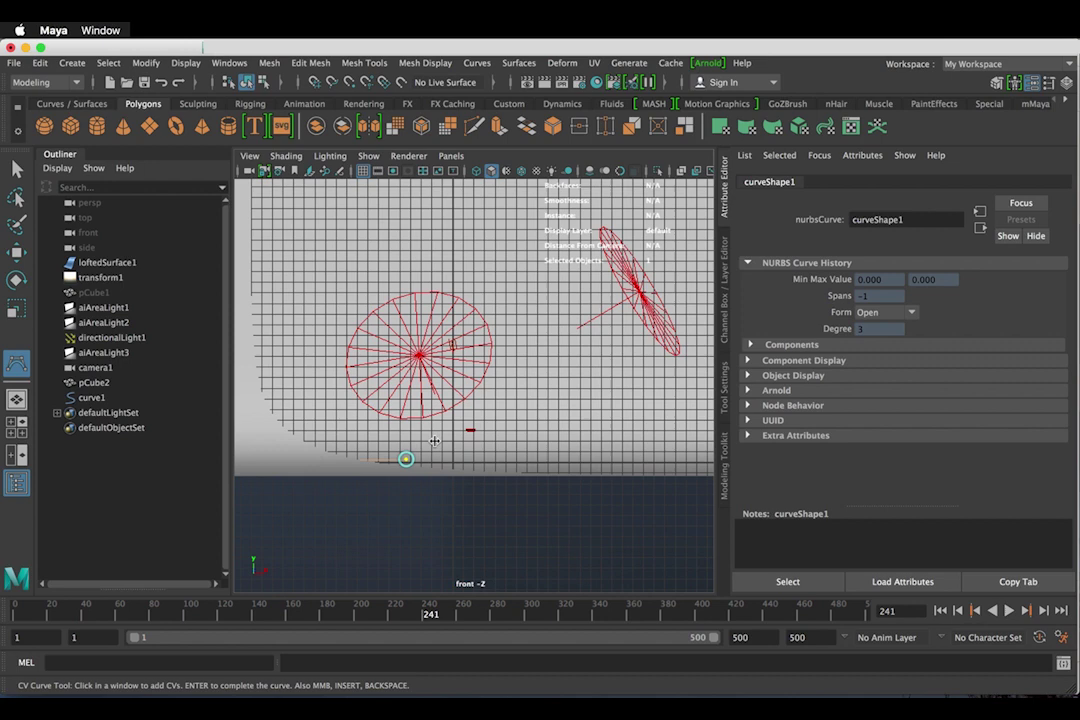
pyautogui.click(480, 410)
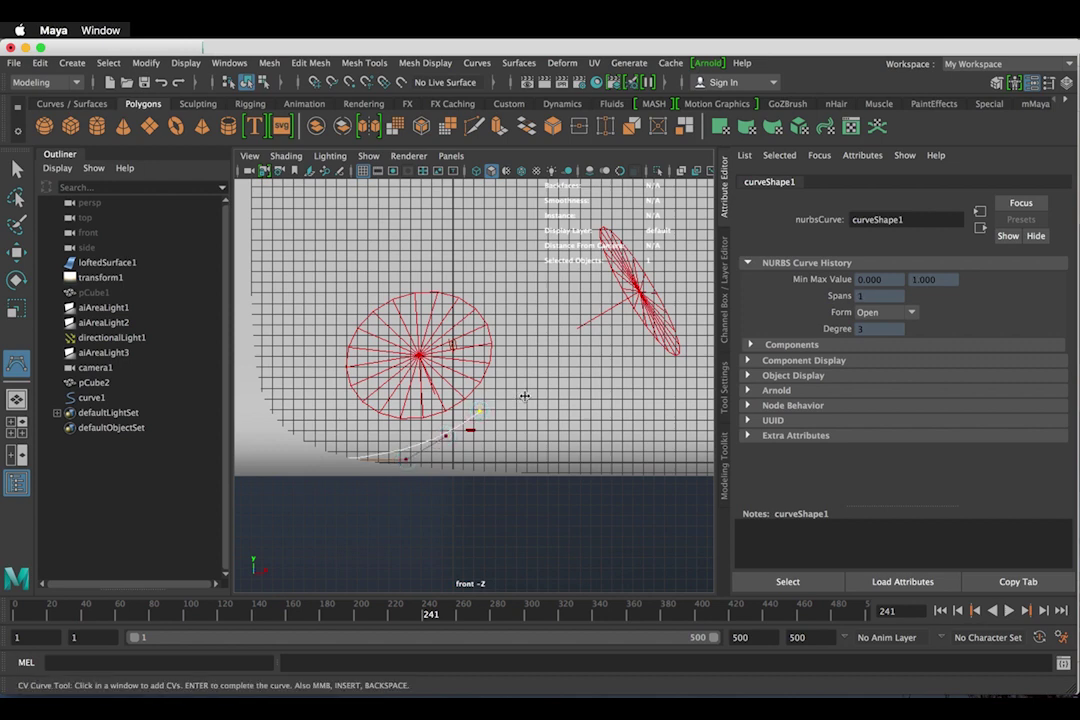
pyautogui.click(584, 403)
pyautogui.click(628, 420)
pyautogui.click(648, 426)
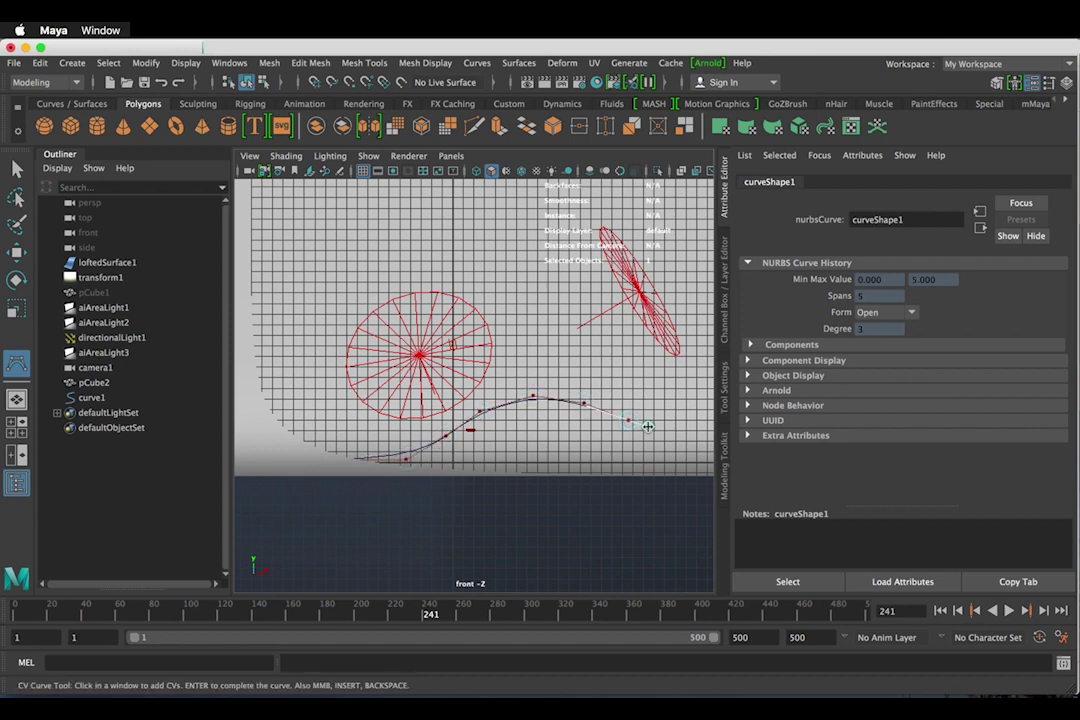
pyautogui.press('Return')
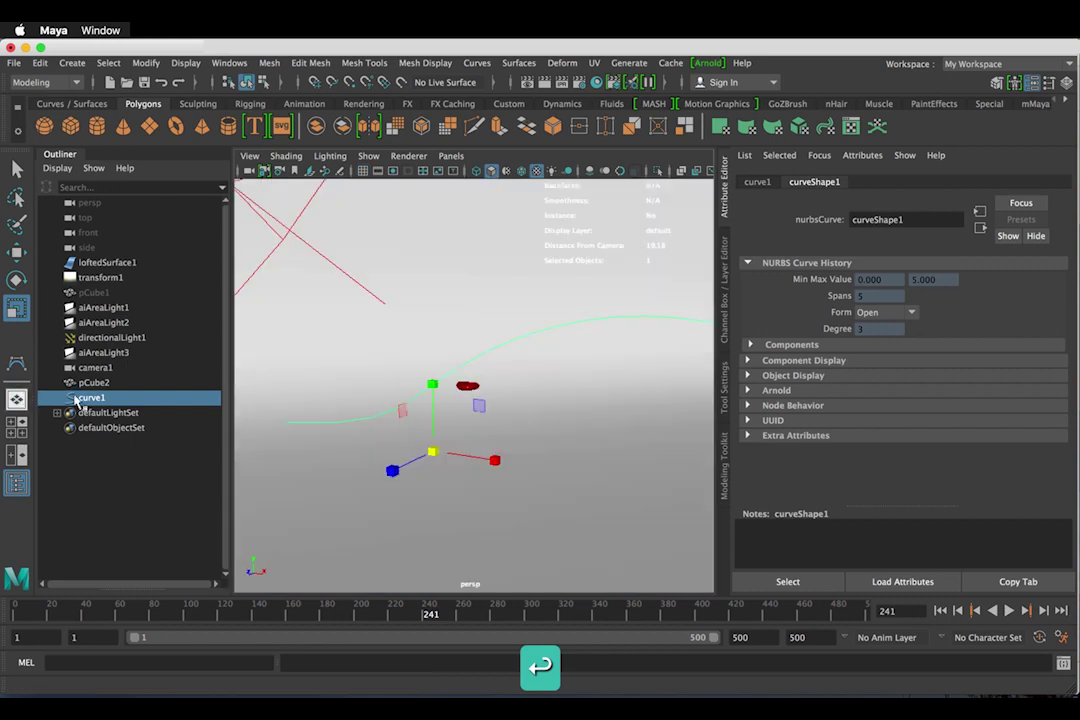
pyautogui.moveTo(497, 481)
pyautogui.keyDown('alt'); pyautogui.mouseDown()
pyautogui.moveTo(528, 460)
pyautogui.moveTo(484, 470)
pyautogui.mouseUp(); pyautogui.keyUp('alt')
pyautogui.press('super+s')
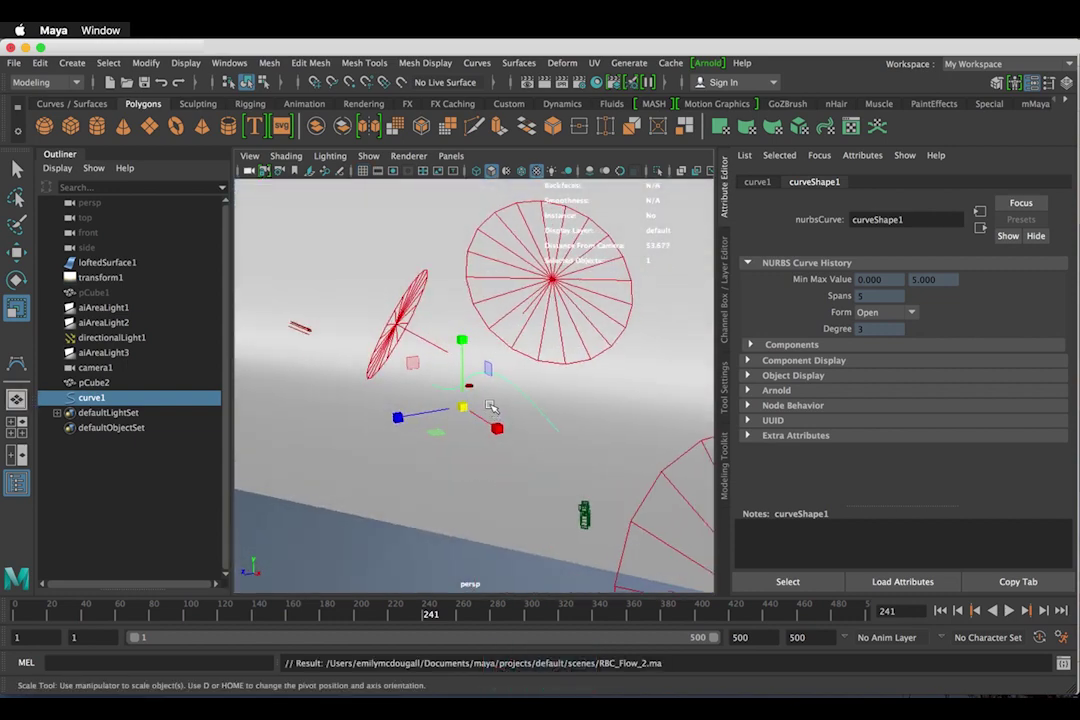
# - Show the curve's control vertices and try moving one near the blood cell in depth with the Move tool
pyautogui.keyDown('alt'); pyautogui.moveTo(497, 393); pyautogui.dragTo(658, 457, button='right'); pyautogui.keyUp('alt')
pyautogui.moveTo(583, 347); pyautogui.dragTo(489, 294, button='right')
pyautogui.keyDown('alt'); pyautogui.moveTo(509, 340); pyautogui.dragTo(562, 420); pyautogui.keyUp('alt')
pyautogui.click(509, 392)
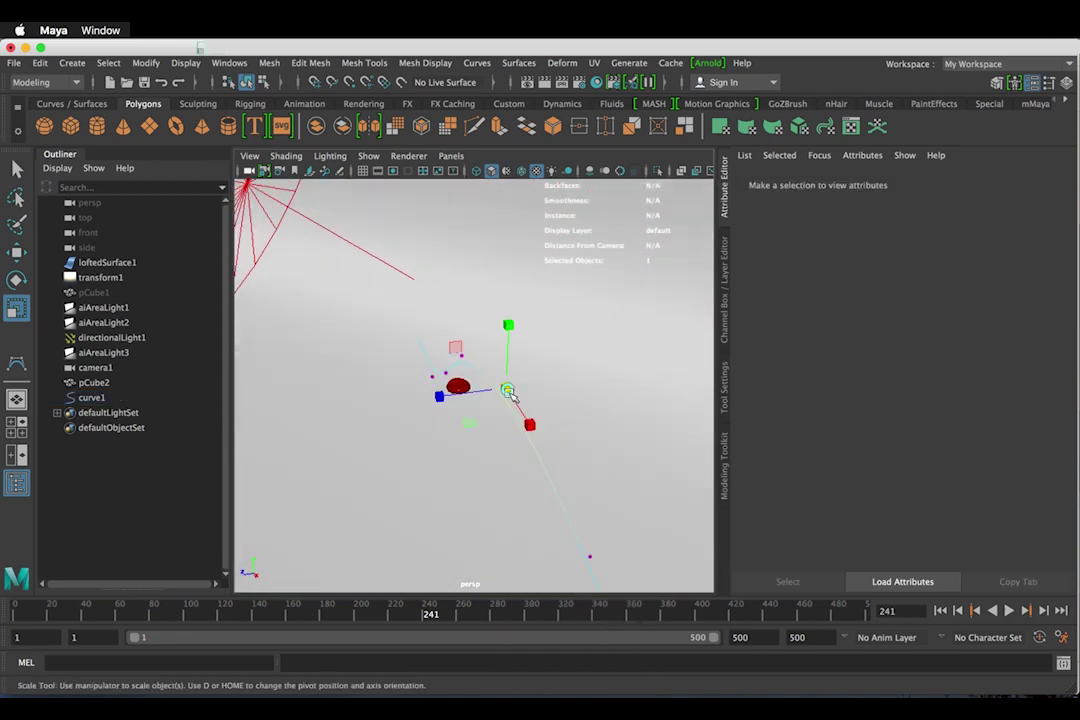
pyautogui.press('w')
pyautogui.moveTo(482, 394); pyautogui.dragTo(595, 427)
pyautogui.keyDown('alt'); pyautogui.moveTo(541, 474); pyautogui.dragTo(650, 456); pyautogui.keyUp('alt')
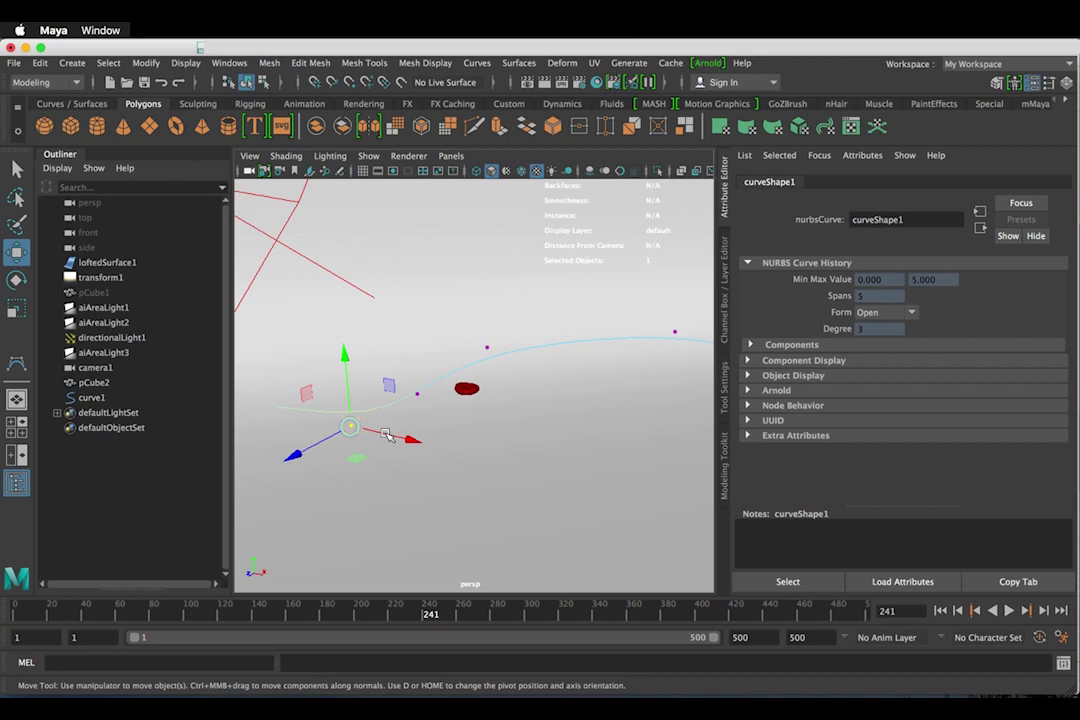
# - Select the control vertices at the curve's starting end and raise them well above the blood cell
pyautogui.moveTo(358, 429); pyautogui.dragTo(188, 205)
pyautogui.keyDown('alt'); pyautogui.moveTo(365, 330); pyautogui.dragTo(545, 352, button='middle'); pyautogui.keyUp('alt')
pyautogui.keyDown('alt'); pyautogui.moveTo(462, 395); pyautogui.dragTo(553, 382); pyautogui.keyUp('alt')
pyautogui.keyDown('alt'); pyautogui.moveTo(300, 475); pyautogui.dragTo(345, 470); pyautogui.keyUp('alt')
pyautogui.moveTo(400, 376); pyautogui.dragTo(398, 208)
pyautogui.keyDown('alt'); pyautogui.moveTo(595, 425); pyautogui.dragTo(400, 428); pyautogui.keyUp('alt')
# - Reposition control vertices along the middle of the curve to refine its bend, and return to object selection
pyautogui.click(527, 404)
pyautogui.moveTo(464, 417); pyautogui.dragTo(458, 417)
pyautogui.moveTo(458, 457); pyautogui.dragTo(483, 488)
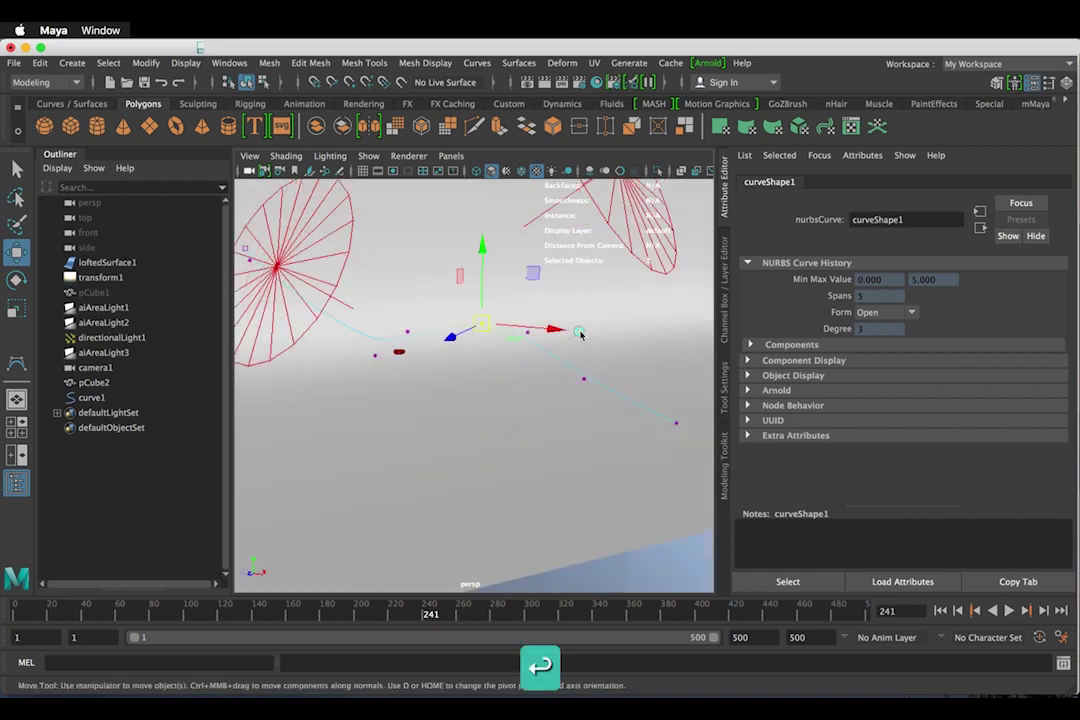
pyautogui.moveTo(545, 295); pyautogui.dragTo(619, 272, button='right')
pyautogui.keyDown('alt'); pyautogui.moveTo(586, 415); pyautogui.dragTo(533, 424); pyautogui.keyUp('alt')
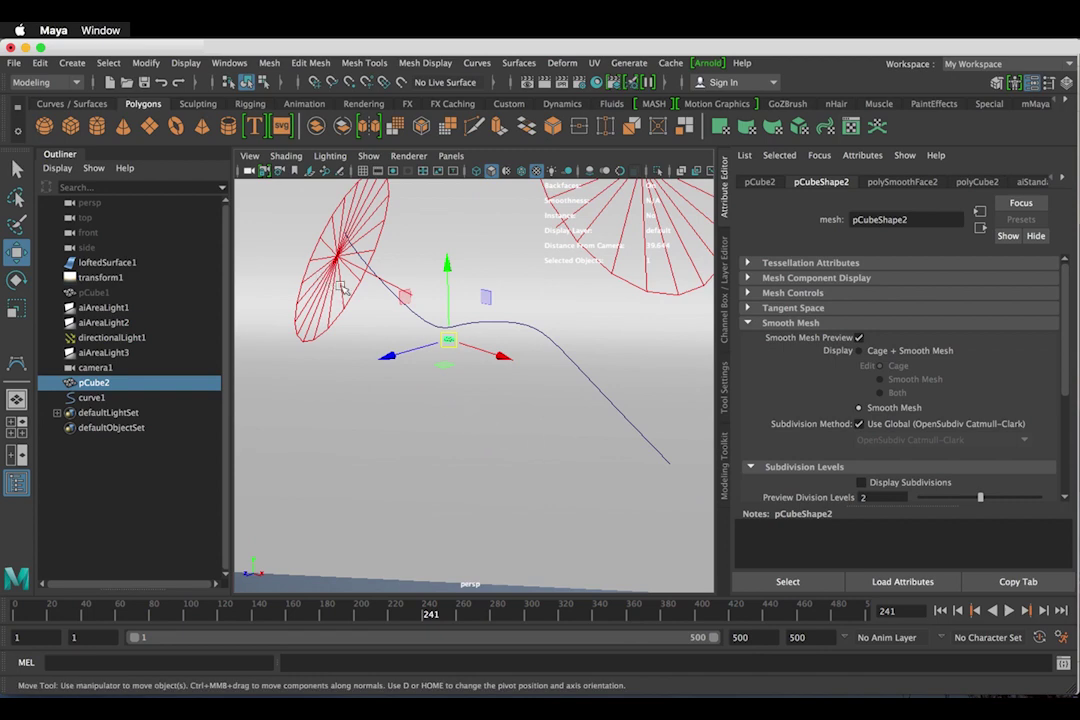
# - Hide the lights in the perspective view to leave the curve and the blood cell unobstructed
pyautogui.click(370, 157)
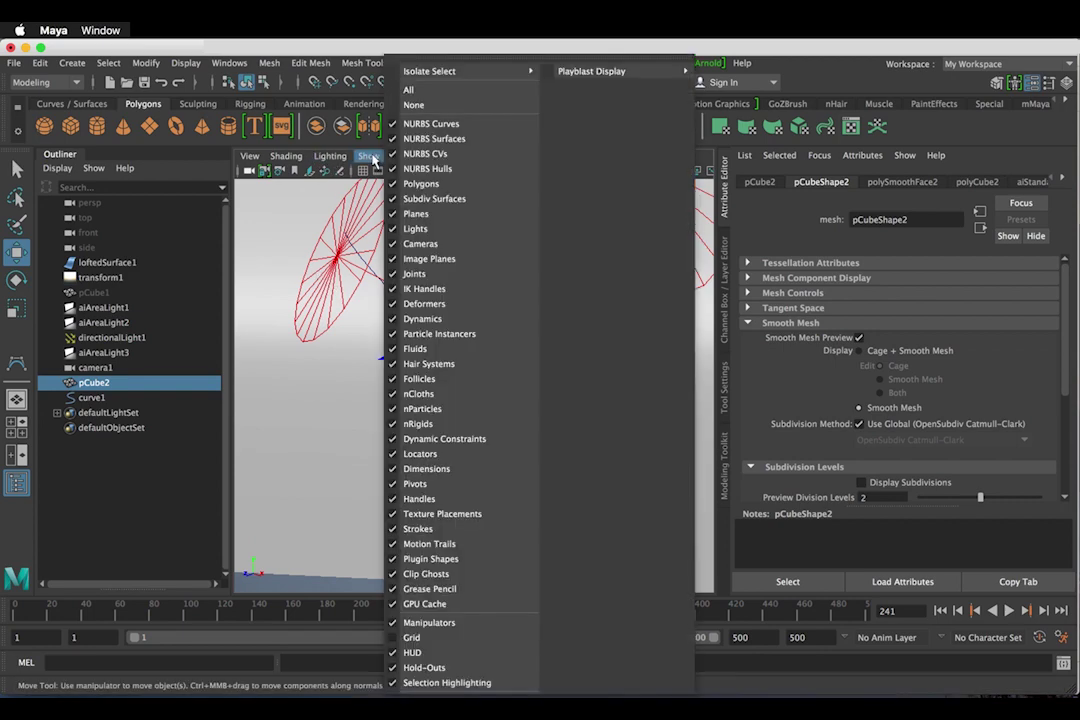
pyautogui.click(414, 229)
pyautogui.keyDown('alt'); pyautogui.moveTo(405, 234); pyautogui.dragTo(282, 446); pyautogui.keyUp('alt')
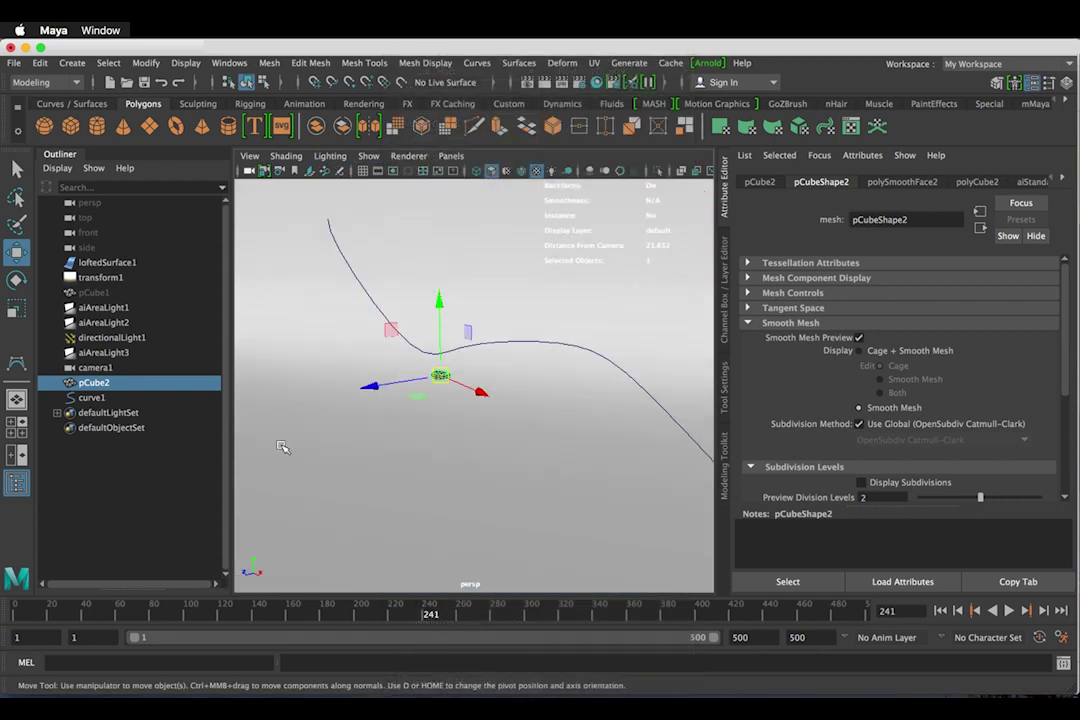
# - Create a MASH network from the selected blood cell, pCube2, and frame the duplicated cells with the curve
pyautogui.click(653, 104)
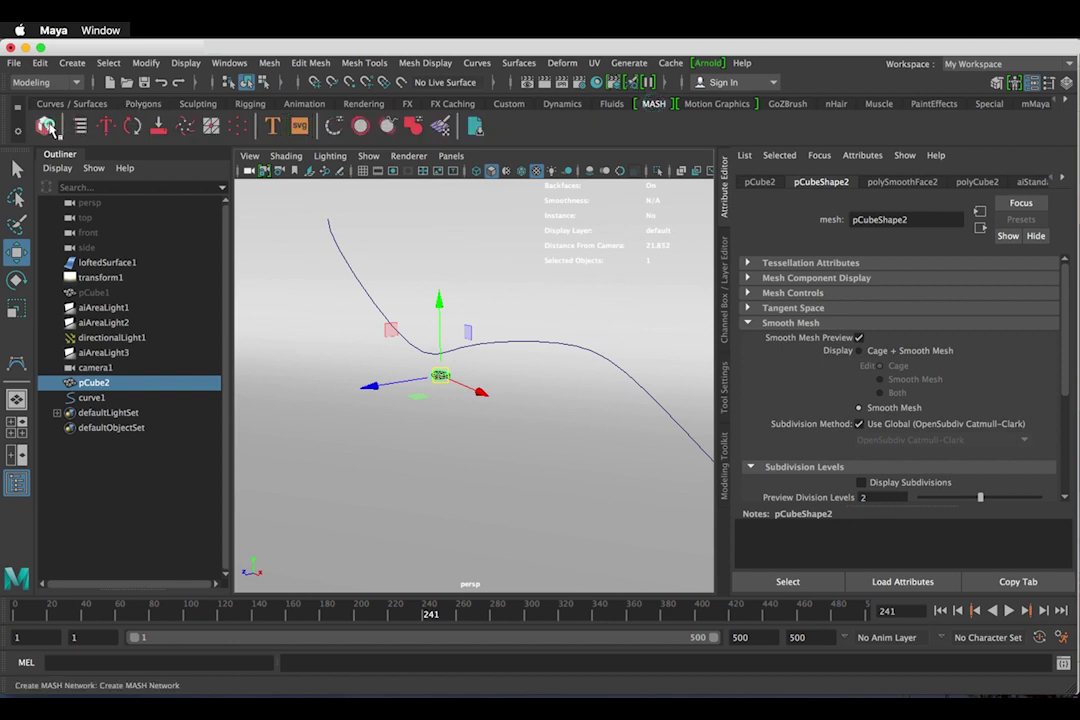
pyautogui.click(47, 127)
pyautogui.keyDown('alt'); pyautogui.moveTo(427, 432); pyautogui.dragTo(423, 428); pyautogui.keyUp('alt')
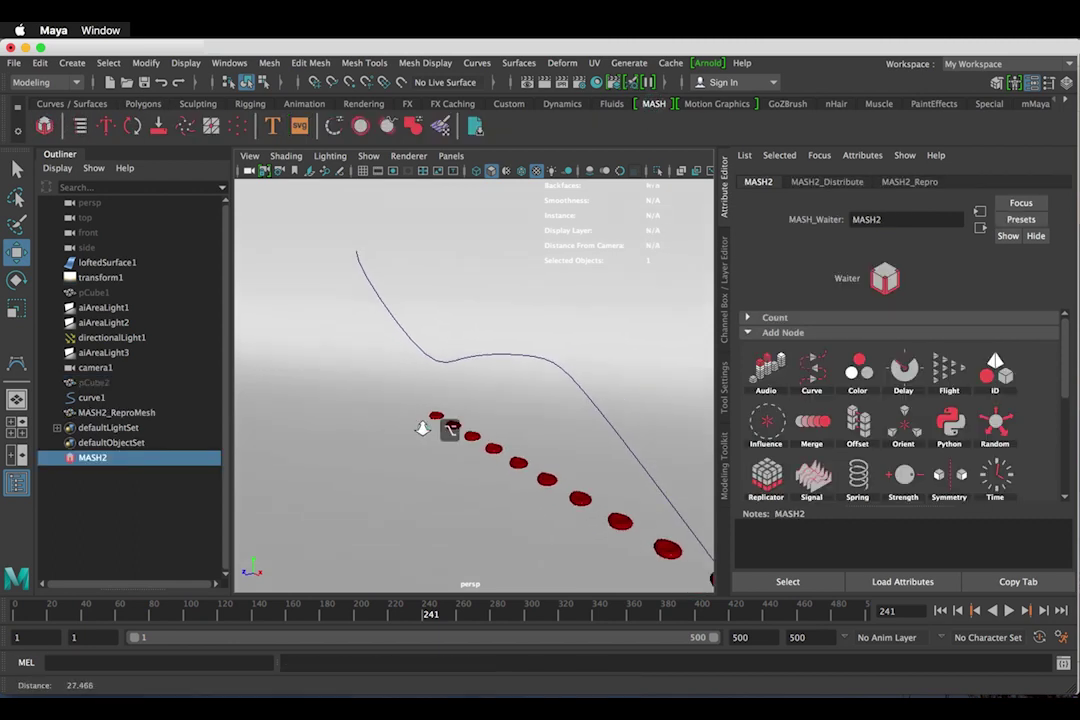
pyautogui.keyDown('alt'); pyautogui.moveTo(422, 428); pyautogui.dragTo(415, 429, button='right'); pyautogui.keyUp('alt')
pyautogui.keyDown('alt'); pyautogui.moveTo(394, 418); pyautogui.dragTo(342, 388, button='middle'); pyautogui.keyUp('alt')
pyautogui.keyDown('alt'); pyautogui.moveTo(340, 388); pyautogui.dragTo(377, 391); pyautogui.keyUp('alt')
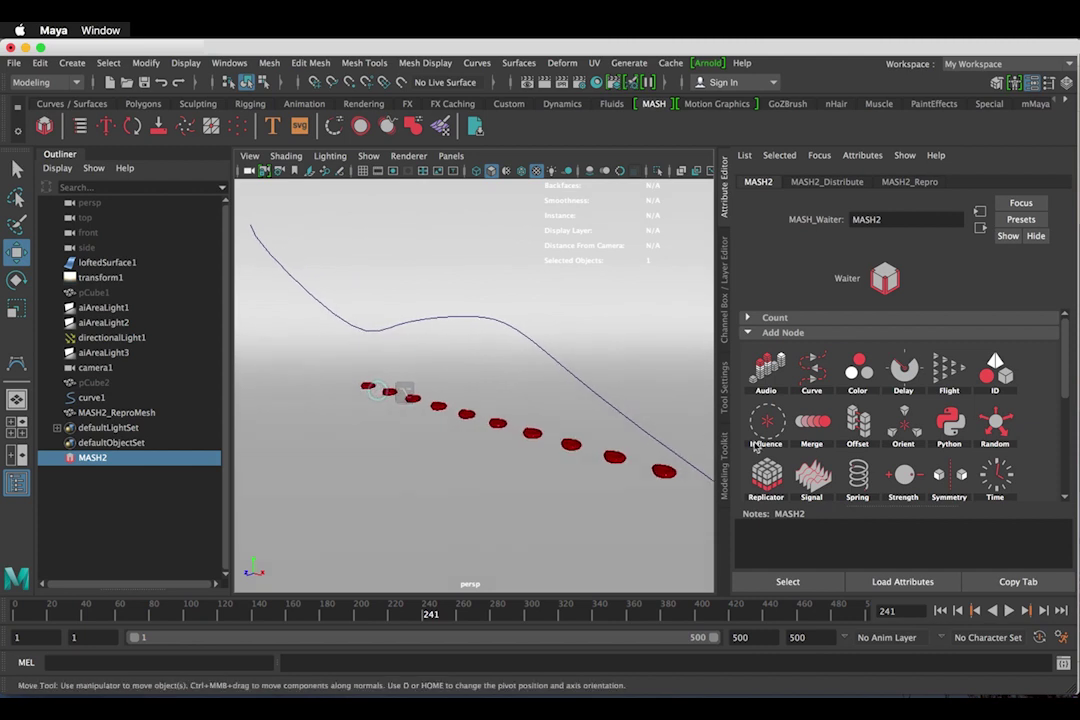
# - Add a Curve node to the MASH network with curve1 as its input curve, and play the animation briefly
pyautogui.click(814, 370)
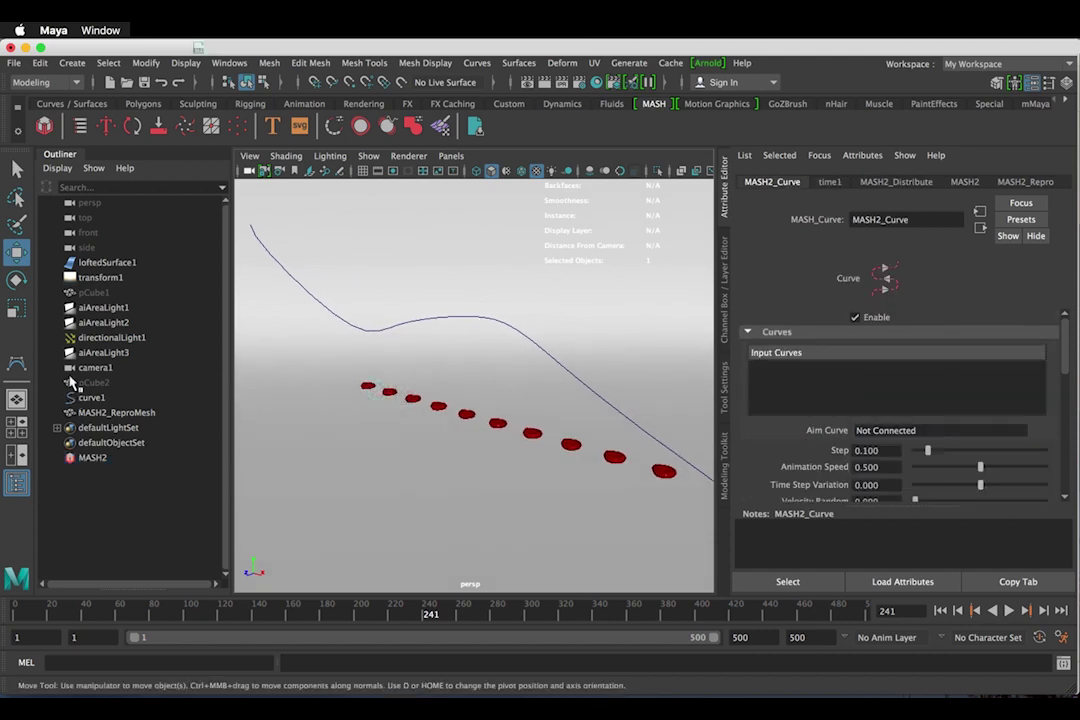
pyautogui.moveTo(92, 400); pyautogui.dragTo(863, 400)
pyautogui.keyDown('alt'); pyautogui.moveTo(560, 392); pyautogui.dragTo(423, 392); pyautogui.keyUp('alt')
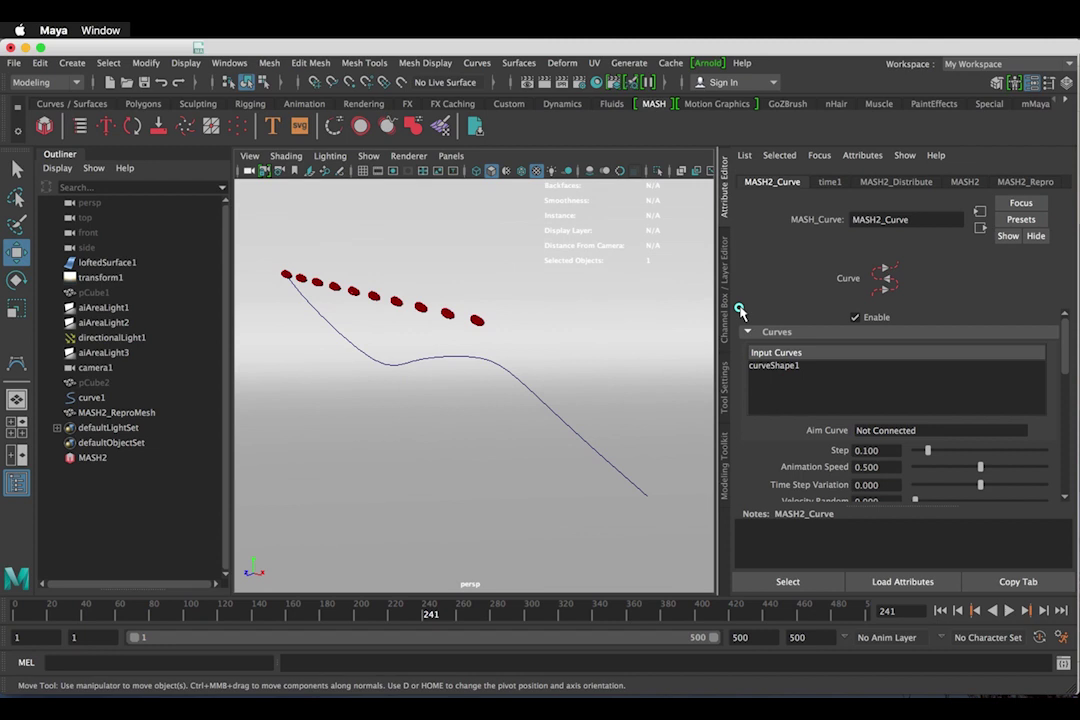
pyautogui.click(1010, 612)
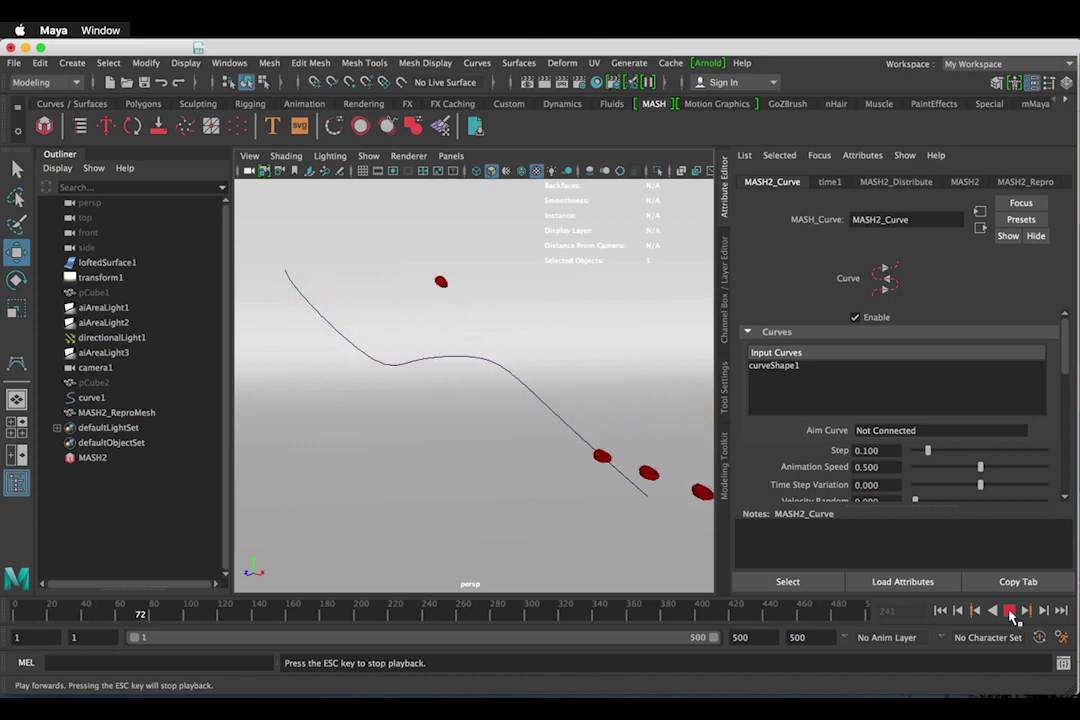
pyautogui.click(1010, 612)
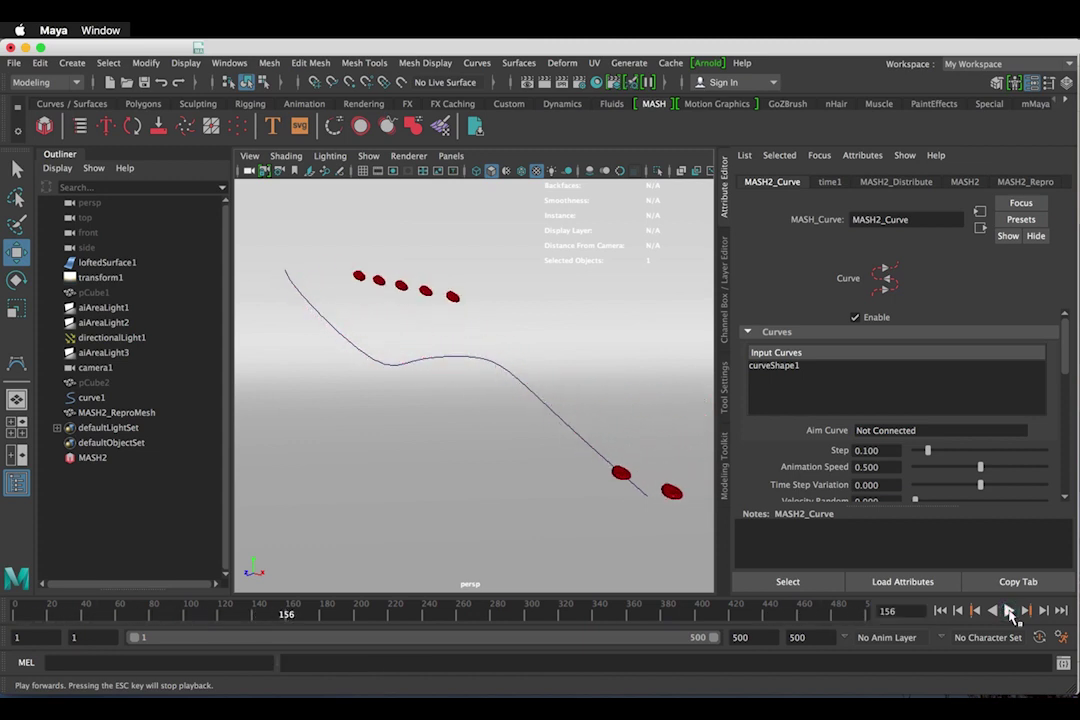
# - During playback, set the MASH Curve node's Step to 0.680, Animation Speed to 0.506, Time Step Variation to -0.407 and Velocity Random to 0.169
pyautogui.scroll(-3, 910, 447)
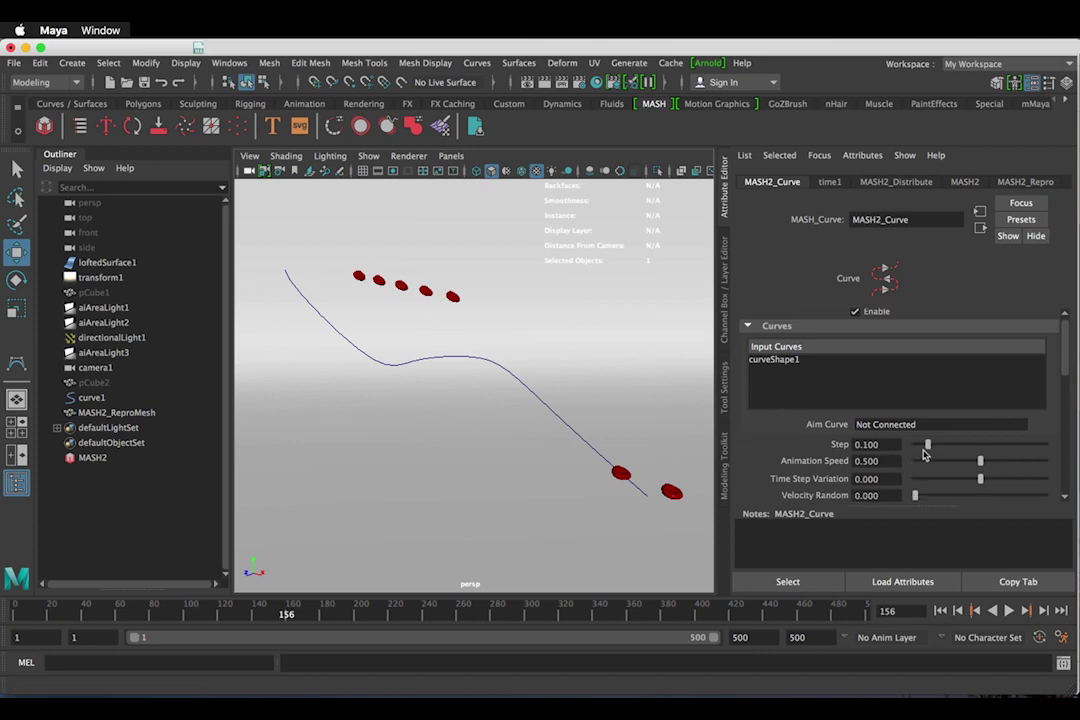
pyautogui.click(1008, 610)
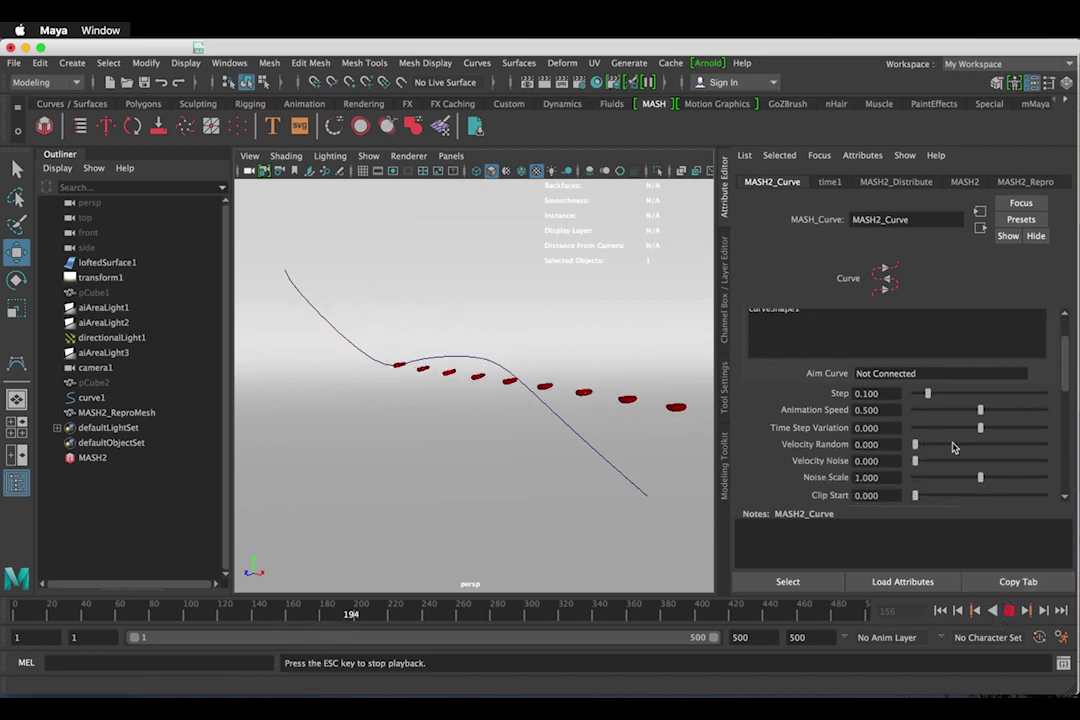
pyautogui.moveTo(928, 395); pyautogui.dragTo(993, 398)
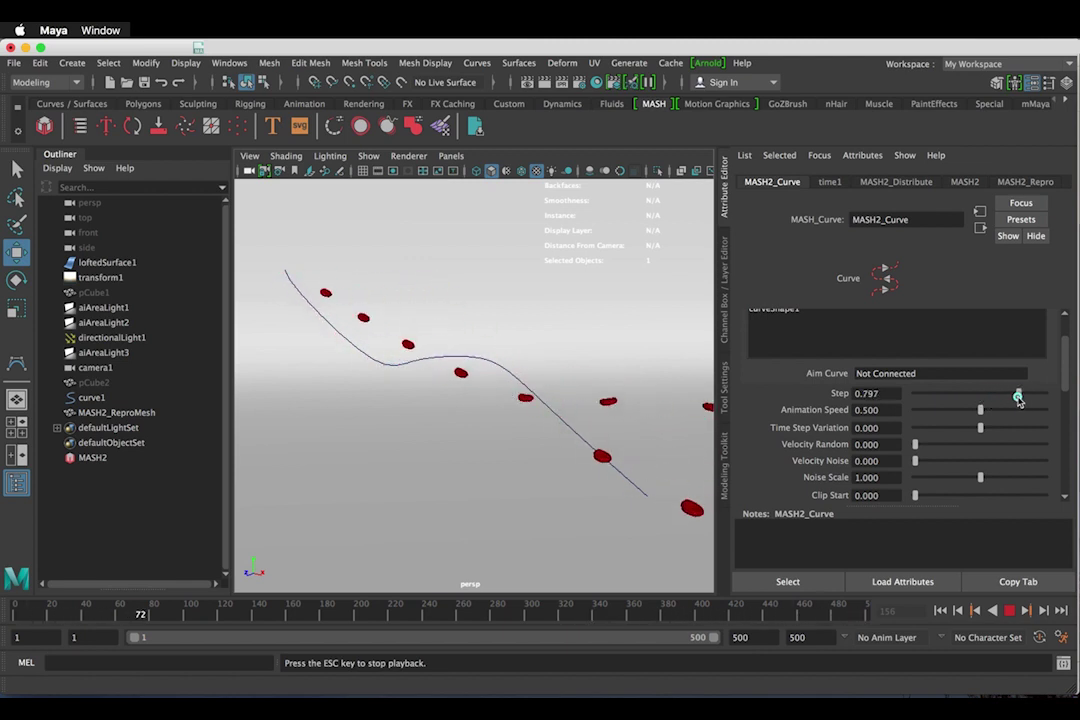
pyautogui.moveTo(1009, 398); pyautogui.dragTo(972, 412)
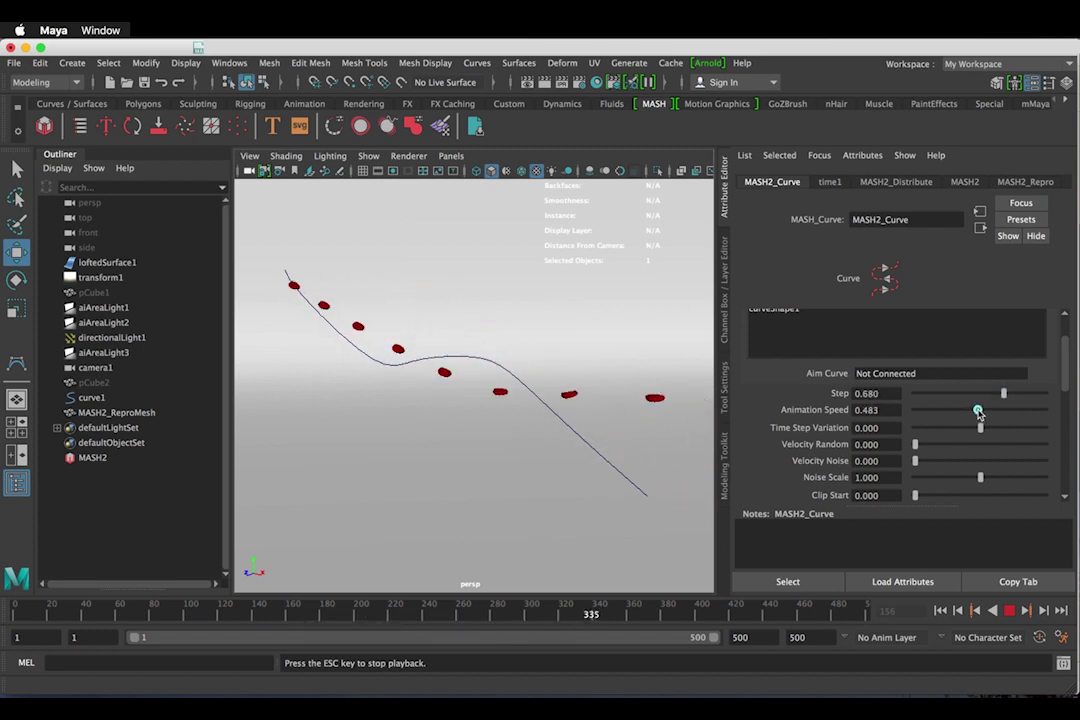
pyautogui.moveTo(948, 430); pyautogui.dragTo(953, 428)
pyautogui.click(932, 446)
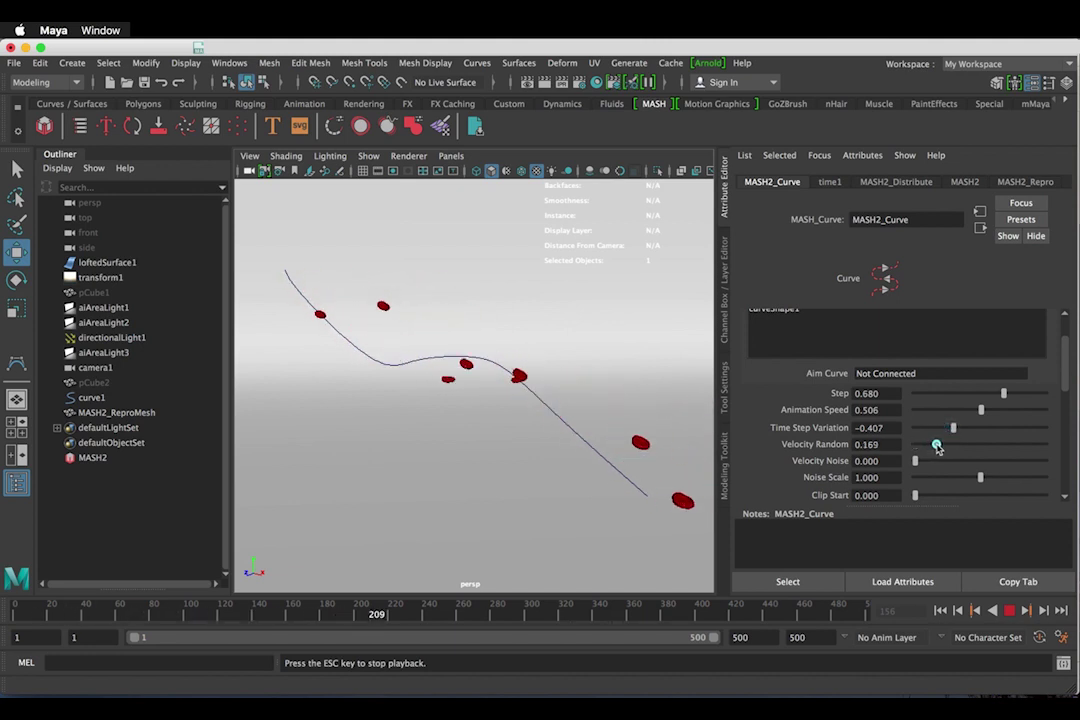
# - Set the MASH Curve node's Noise Scale to 0.733, and switch Calculate Rotation off and back on to compare the cells' orientation
pyautogui.keyDown('alt'); pyautogui.moveTo(695, 468); pyautogui.dragTo(620, 472); pyautogui.keyUp('alt')
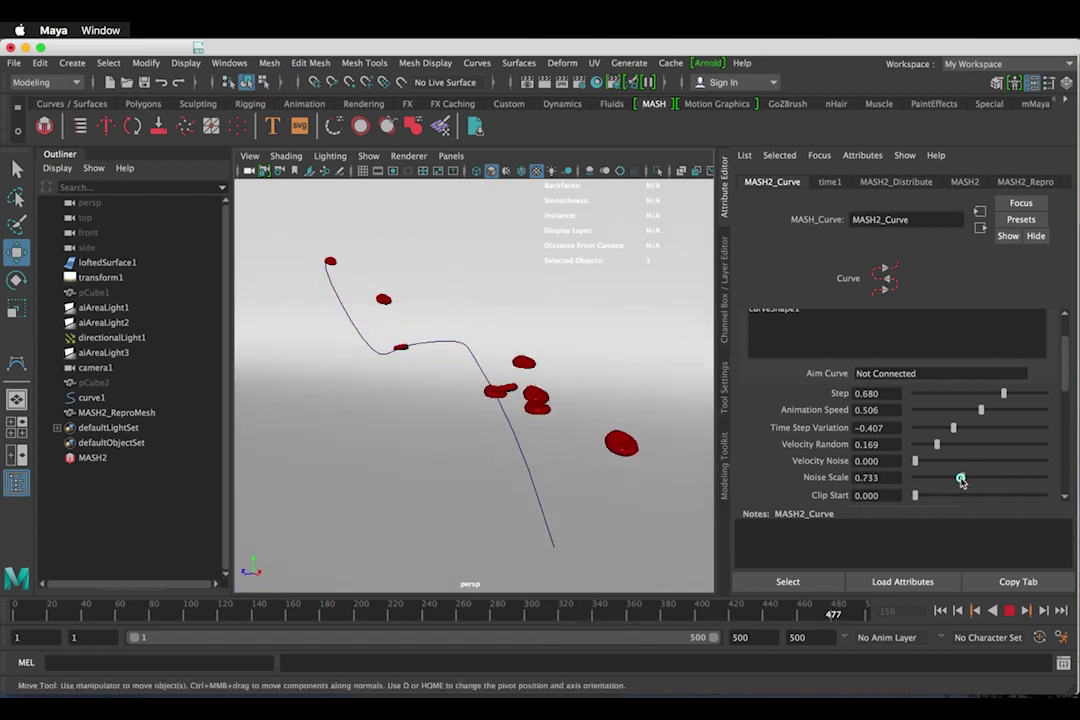
pyautogui.moveTo(960, 481); pyautogui.dragTo(955, 481)
pyautogui.scroll(-5, 803, 468)
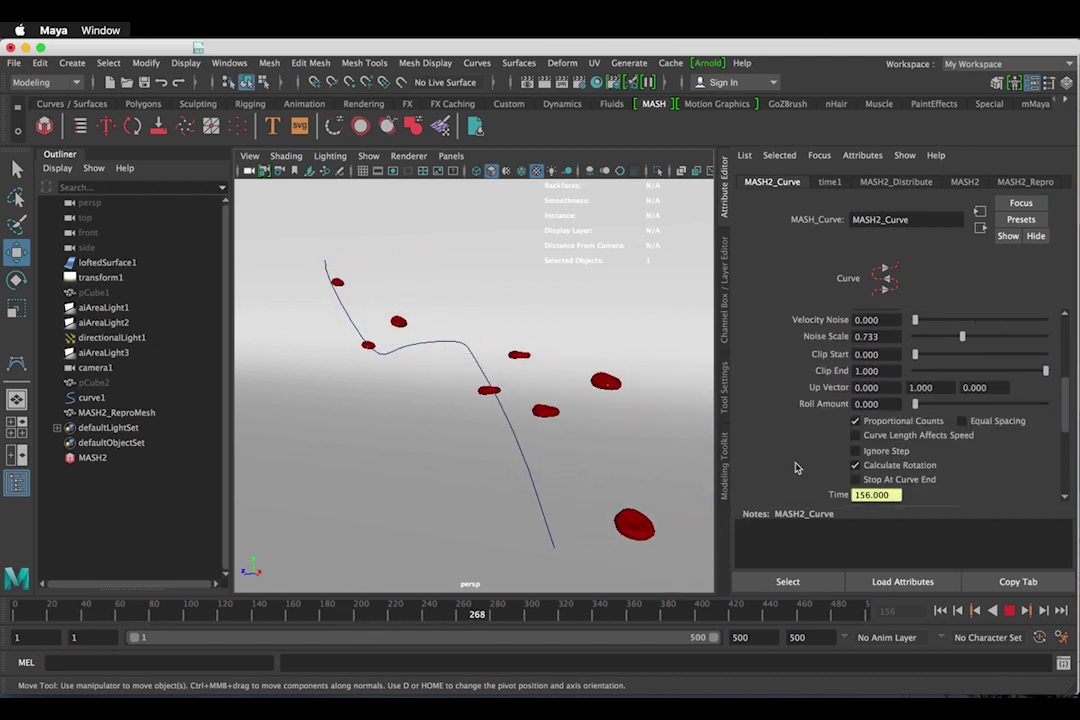
pyautogui.click(855, 466)
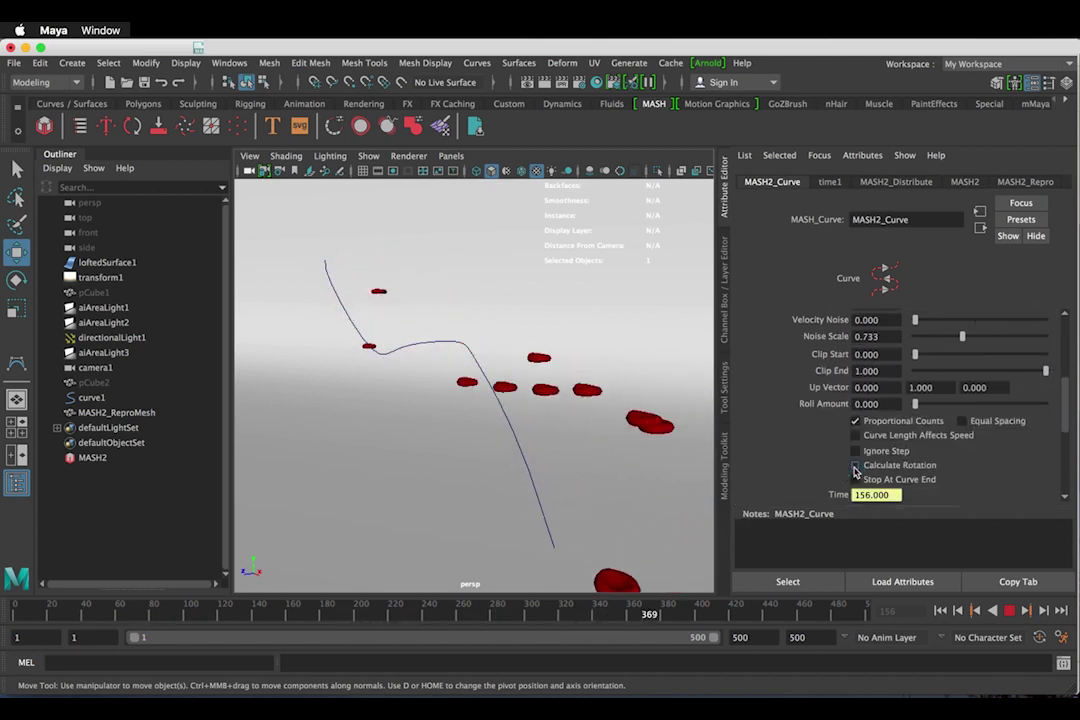
pyautogui.click(855, 466)
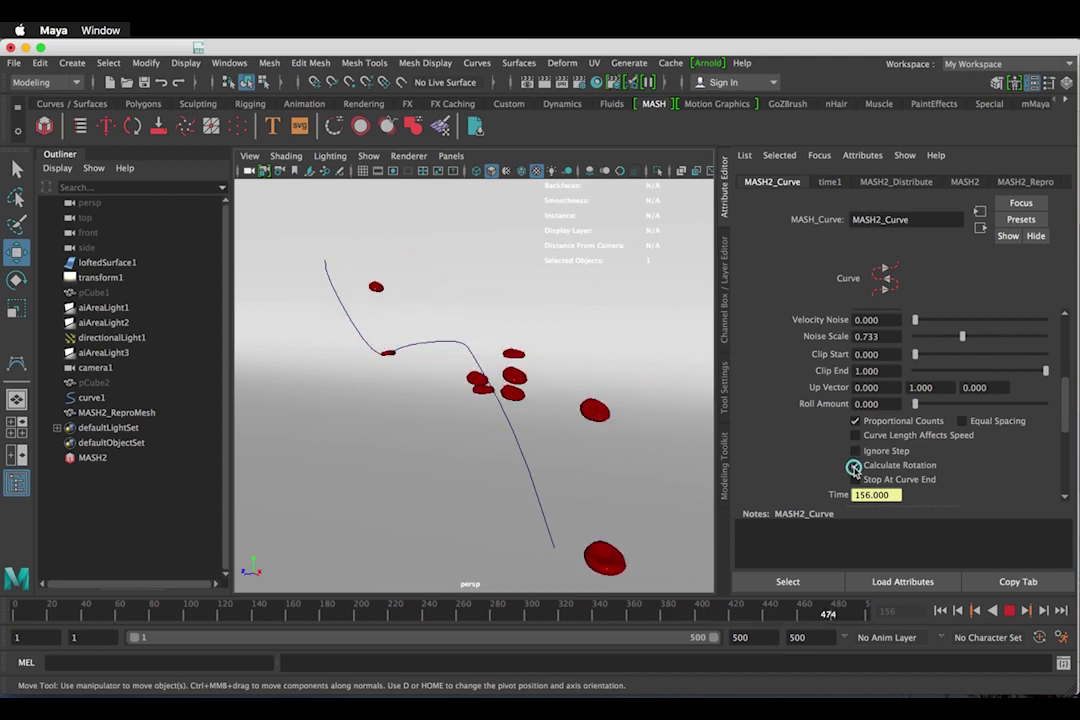
# - Slow the cells down by setting the MASH Curve node's Animation Speed to 0.169, and watch the whole curve during playback
pyautogui.scroll(-5, 797, 466)
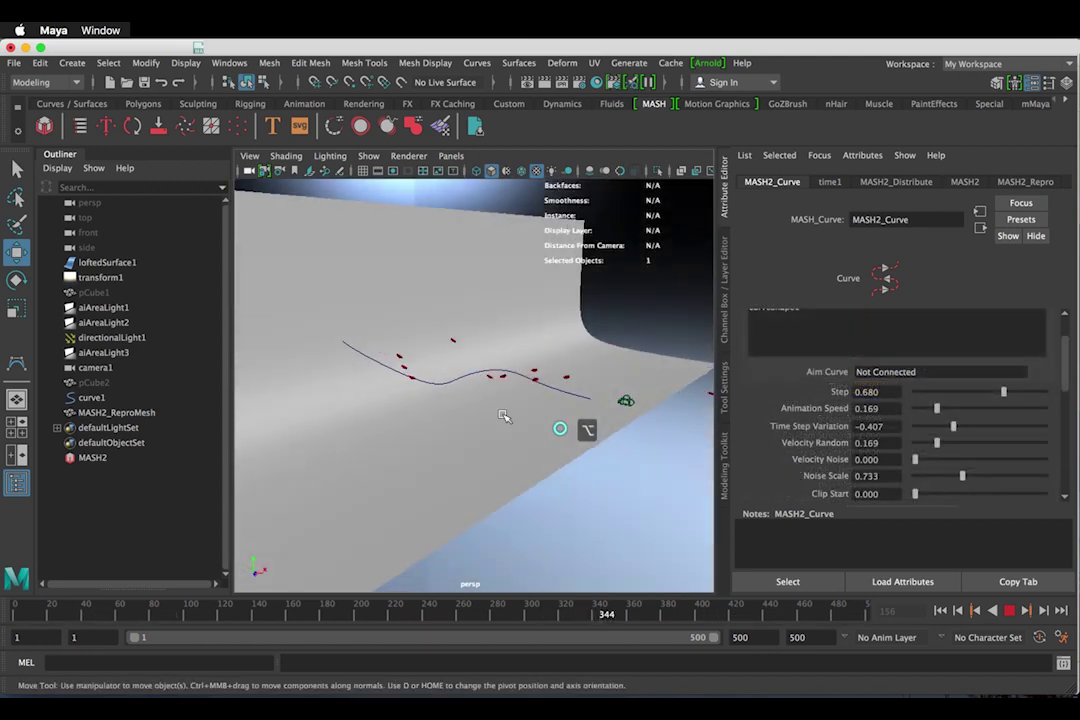
pyautogui.keyDown('alt'); pyautogui.moveTo(504, 415); pyautogui.dragTo(540, 439, button='right'); pyautogui.keyUp('alt')
pyautogui.keyDown('alt'); pyautogui.moveTo(540, 439); pyautogui.dragTo(517, 446); pyautogui.keyUp('alt')
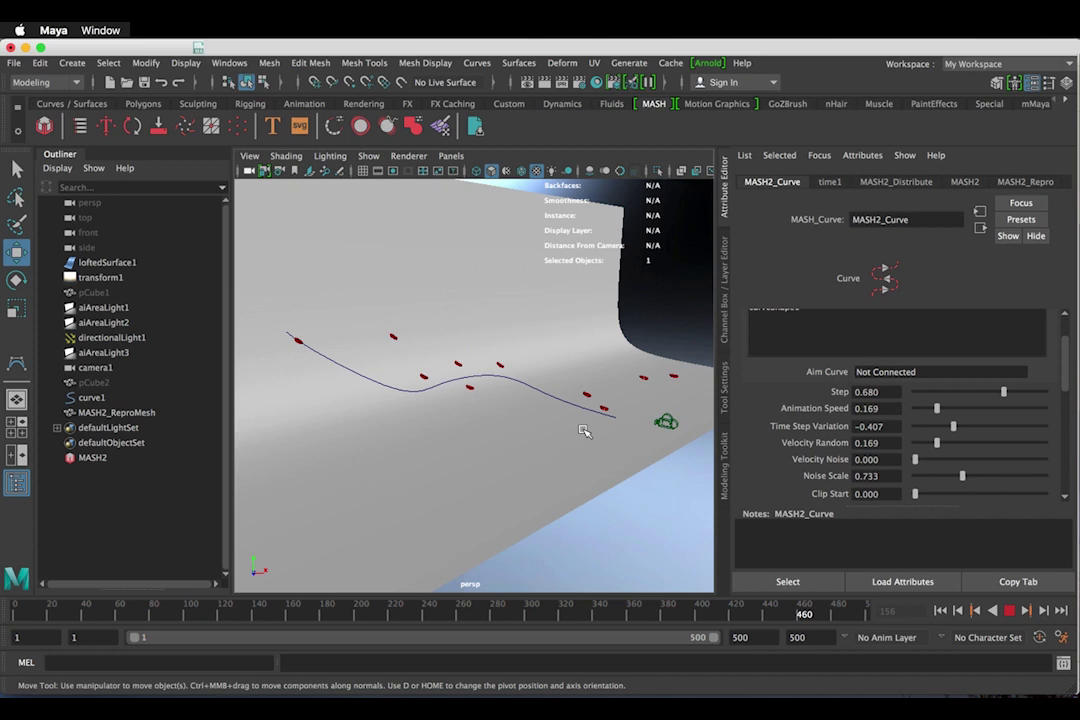
# - Set the MASH Distribute node to 31 points with linear distances of 0.732 in X, 1.098 in Y and 3.293 in Z
pyautogui.click(906, 183)
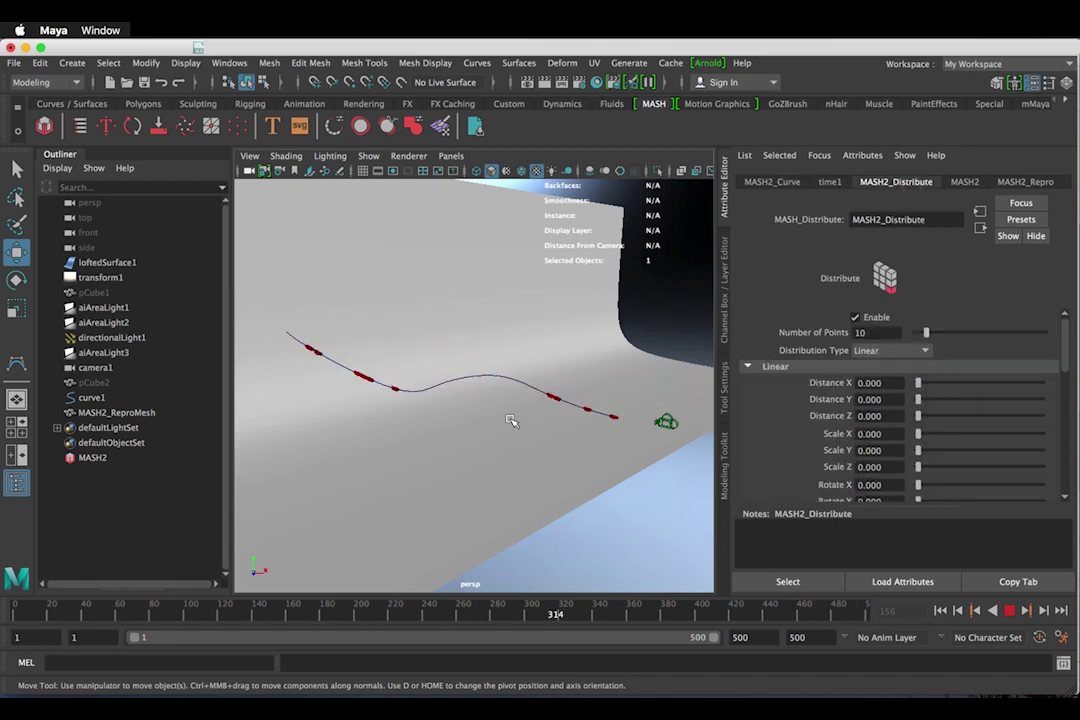
pyautogui.keyDown('alt'); pyautogui.moveTo(510, 420); pyautogui.dragTo(559, 463, button='right'); pyautogui.keyUp('alt')
pyautogui.keyDown('alt'); pyautogui.moveTo(559, 463); pyautogui.dragTo(569, 470); pyautogui.keyUp('alt')
pyautogui.keyDown('alt'); pyautogui.moveTo(569, 470); pyautogui.dragTo(597, 470, button='middle'); pyautogui.keyUp('alt')
pyautogui.moveTo(917, 383)
pyautogui.mouseDown()
pyautogui.moveTo(928, 402)
pyautogui.moveTo(923, 383)
pyautogui.mouseUp()
pyautogui.moveTo(918, 416); pyautogui.dragTo(924, 416)
pyautogui.moveTo(926, 332); pyautogui.dragTo(952, 335)
pyautogui.moveTo(923, 383); pyautogui.dragTo(935, 383)
# - Change the Distribute node's distribution type to Grid with the node enabled, show its grid settings and play the animation
pyautogui.click(922, 350)
pyautogui.click(895, 442)
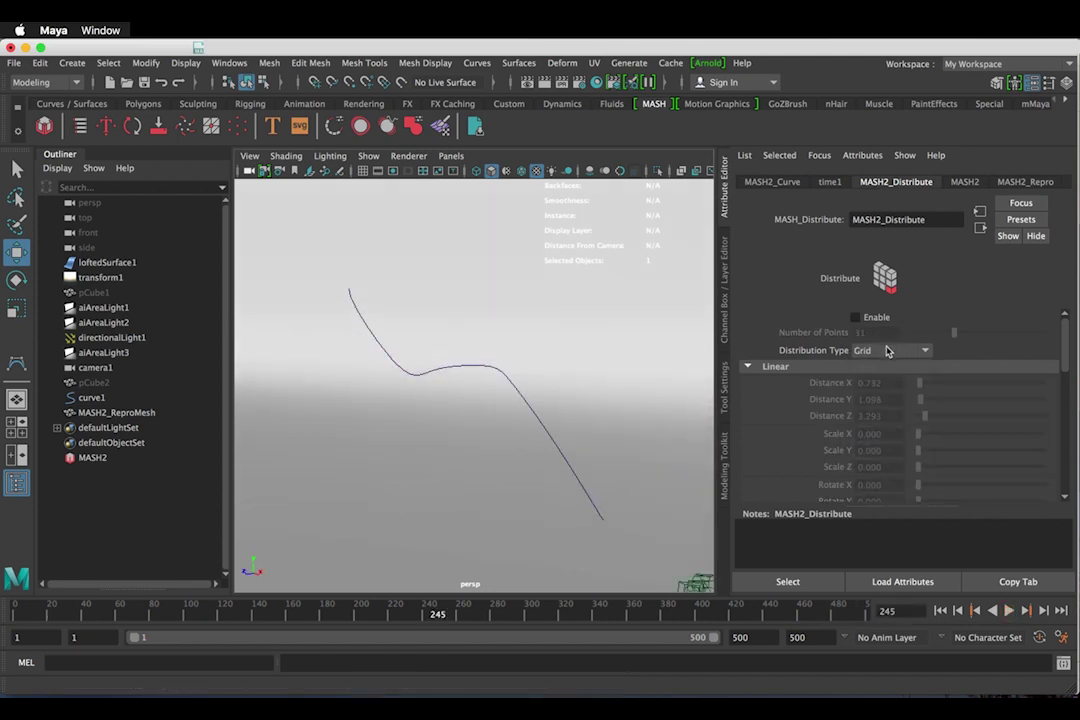
pyautogui.click(776, 366)
pyautogui.click(778, 397)
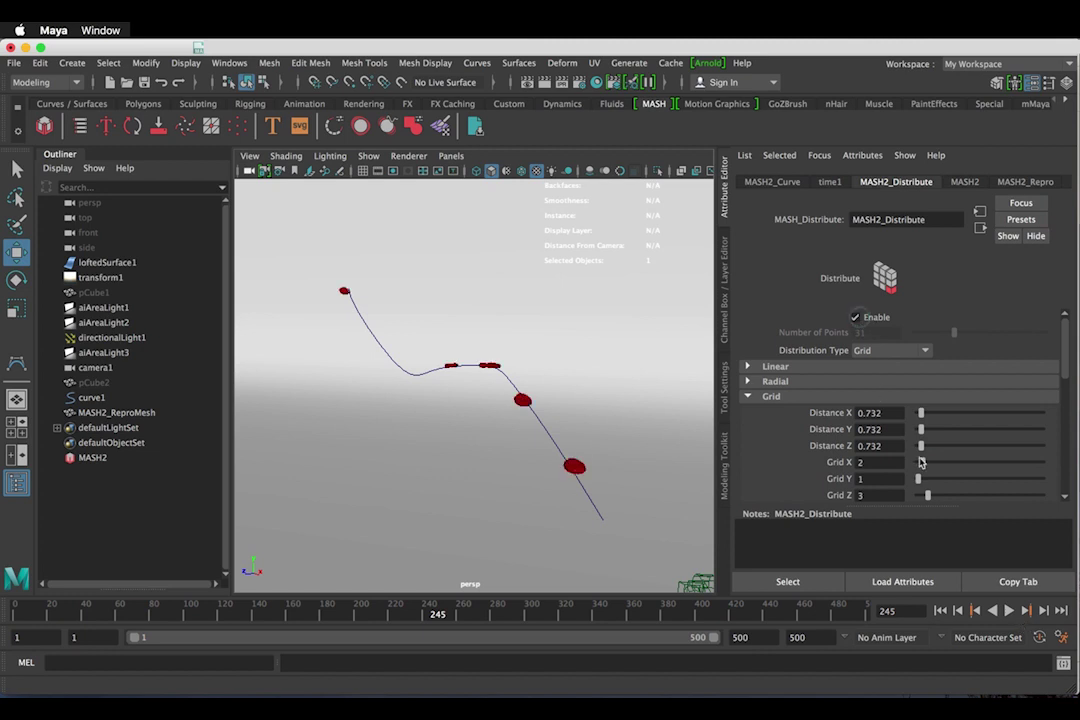
pyautogui.click(1009, 610)
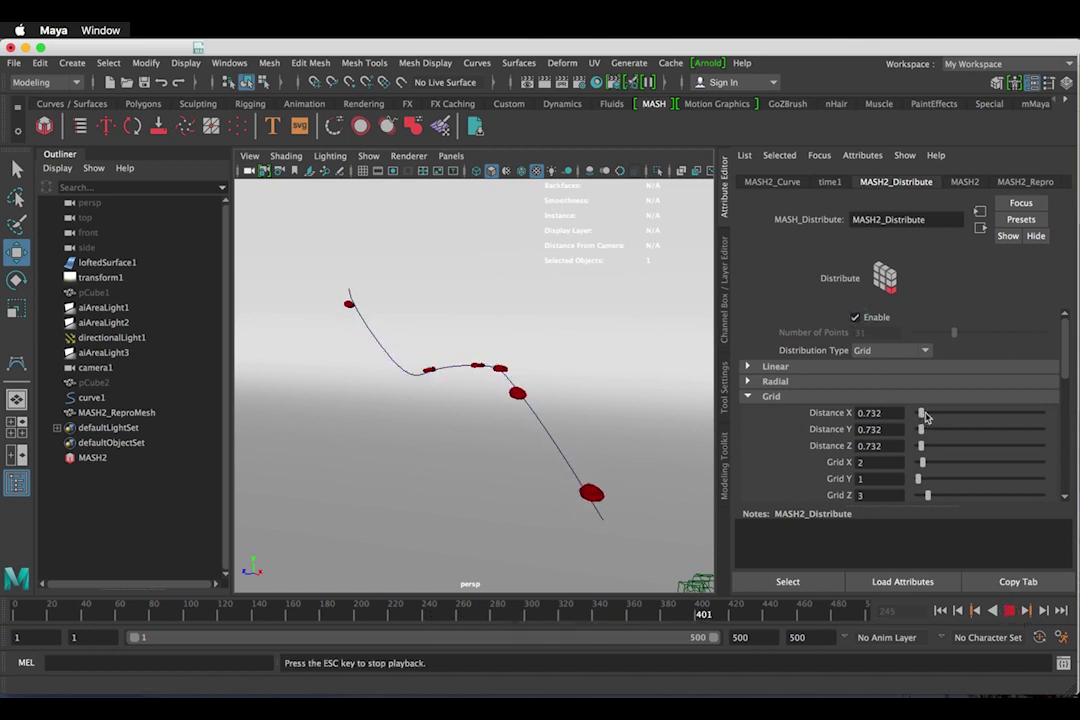
# - Set the grid distances to X 1.098, Y 1.280, Z 4.207 and the grid counts to X 4, Y 3, Z 6
pyautogui.moveTo(926, 417); pyautogui.dragTo(920, 414)
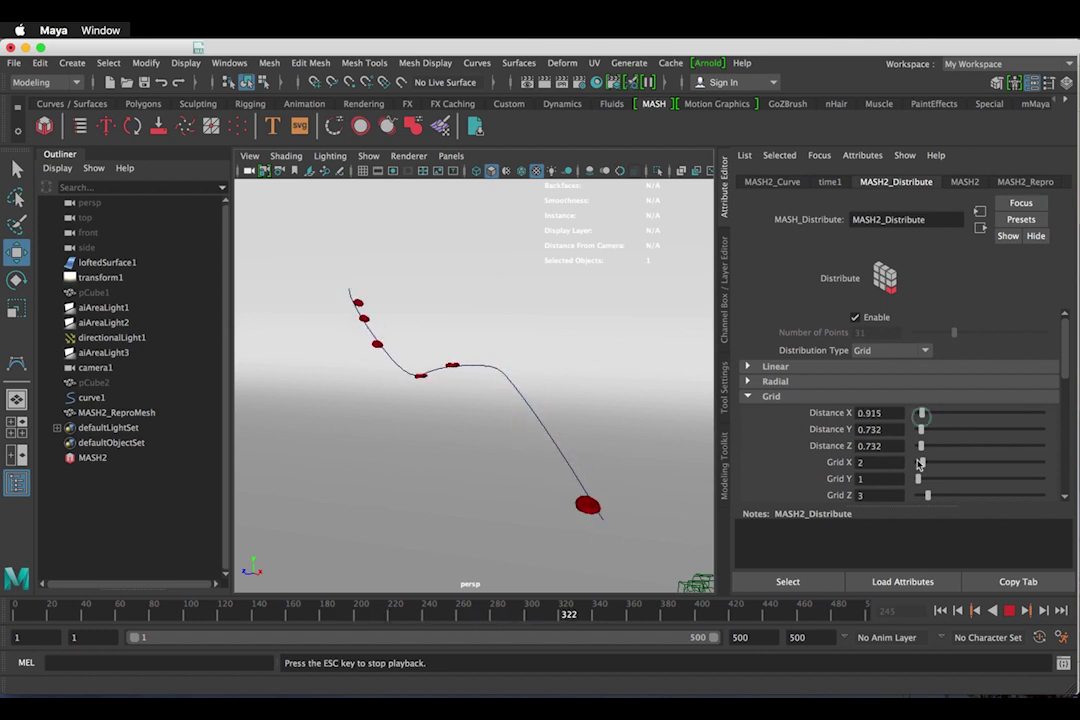
pyautogui.moveTo(926, 466); pyautogui.dragTo(925, 480)
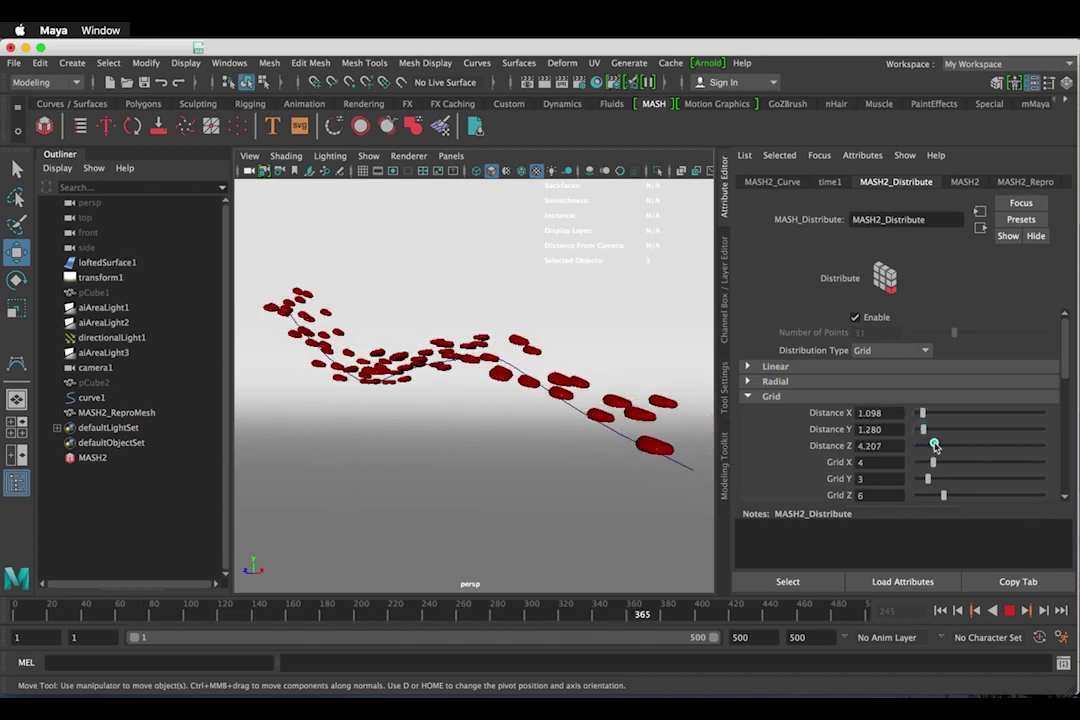
pyautogui.scroll(-5, 933, 445)
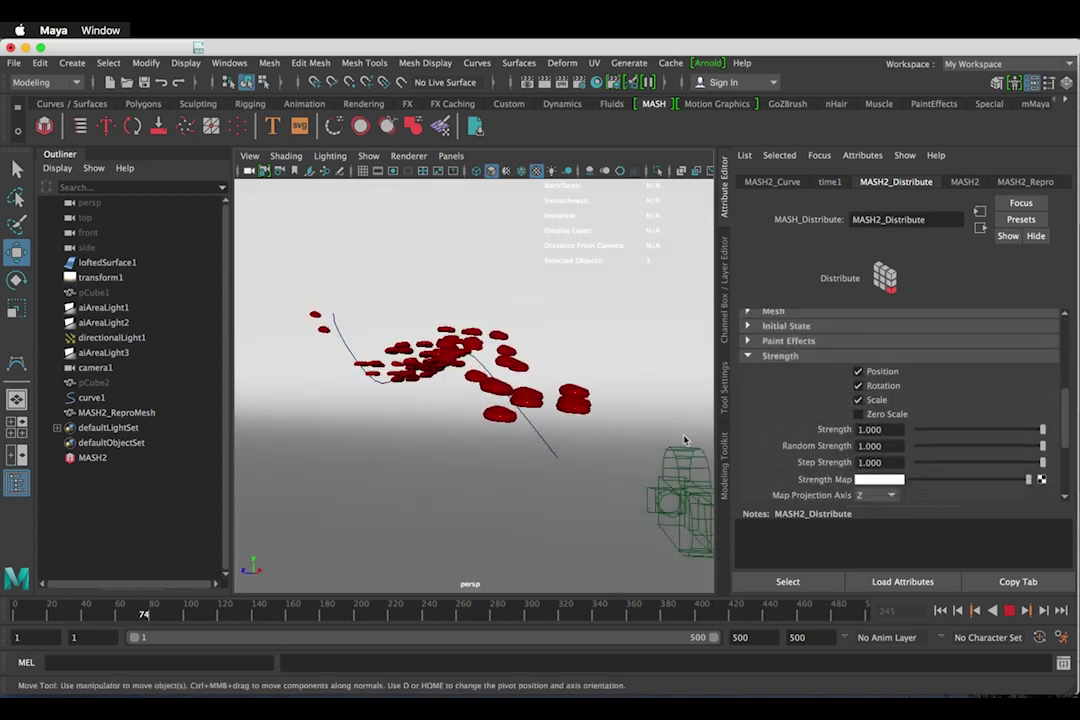
pyautogui.keyDown('alt'); pyautogui.moveTo(532, 441); pyautogui.dragTo(569, 466); pyautogui.keyUp('alt')
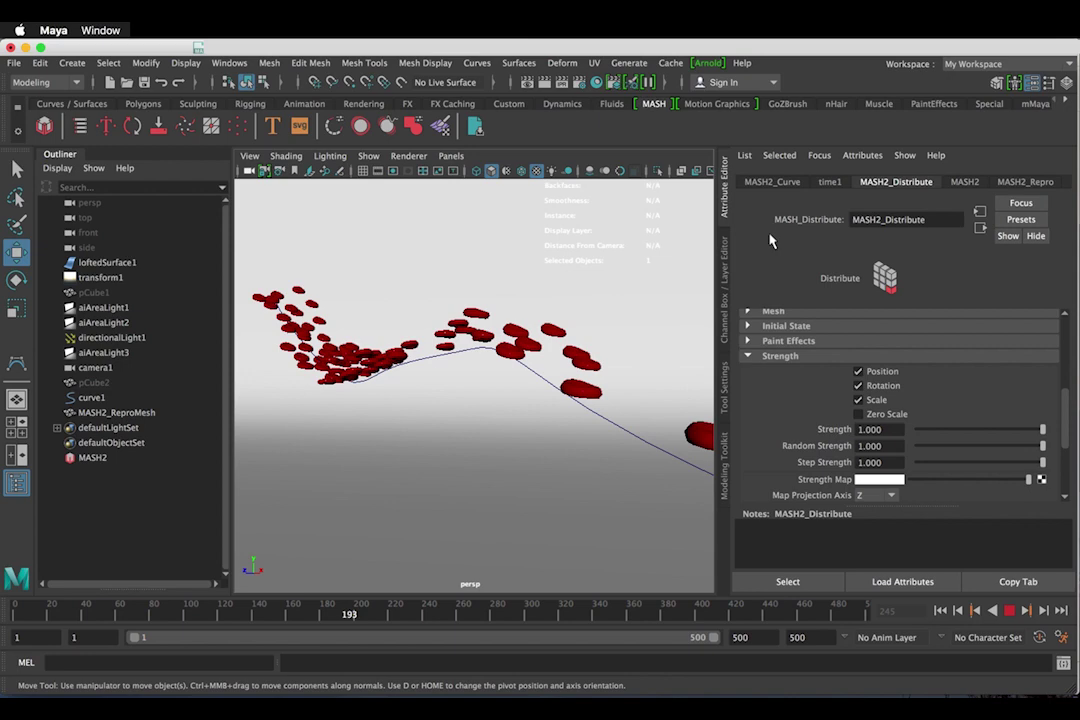
# - Dock the MASH Editor beside the Outliner, add a Random node to MASH2, and set its Position X to 1.941 and Position Y to 0.412
pyautogui.click(80, 125)
pyautogui.moveTo(269, 183); pyautogui.dragTo(172, 160)
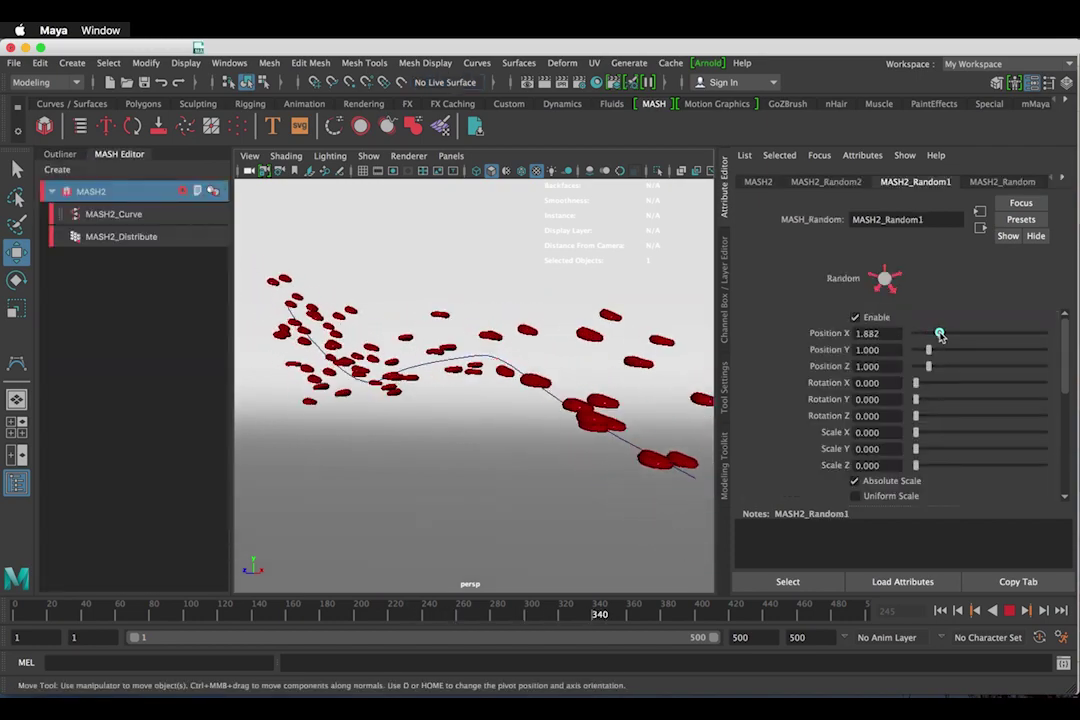
pyautogui.moveTo(939, 334); pyautogui.dragTo(941, 334)
pyautogui.keyDown('alt'); pyautogui.moveTo(700, 385); pyautogui.dragTo(741, 360); pyautogui.keyUp('alt')
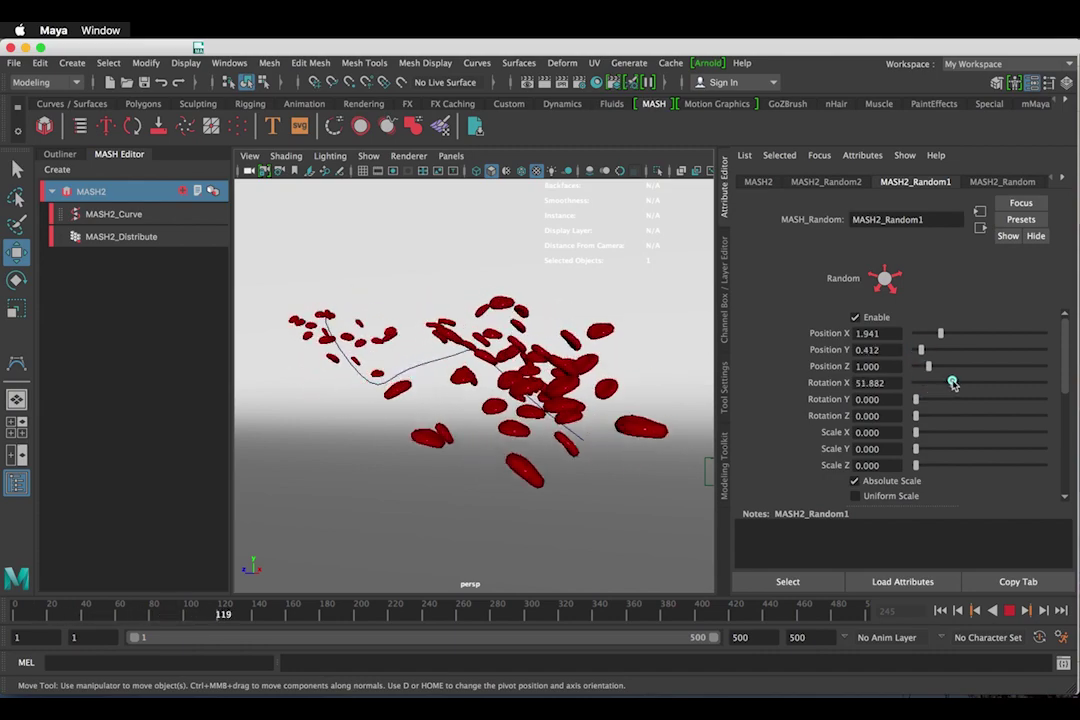
# - Set the Random node's rotation to X 38.118, Y 24.353 and Z 12.706 to tumble the cells
pyautogui.moveTo(600, 430)
pyautogui.keyDown('alt'); pyautogui.mouseDown()
pyautogui.moveTo(554, 434)
pyautogui.moveTo(585, 432)
pyautogui.mouseUp(); pyautogui.keyUp('alt')
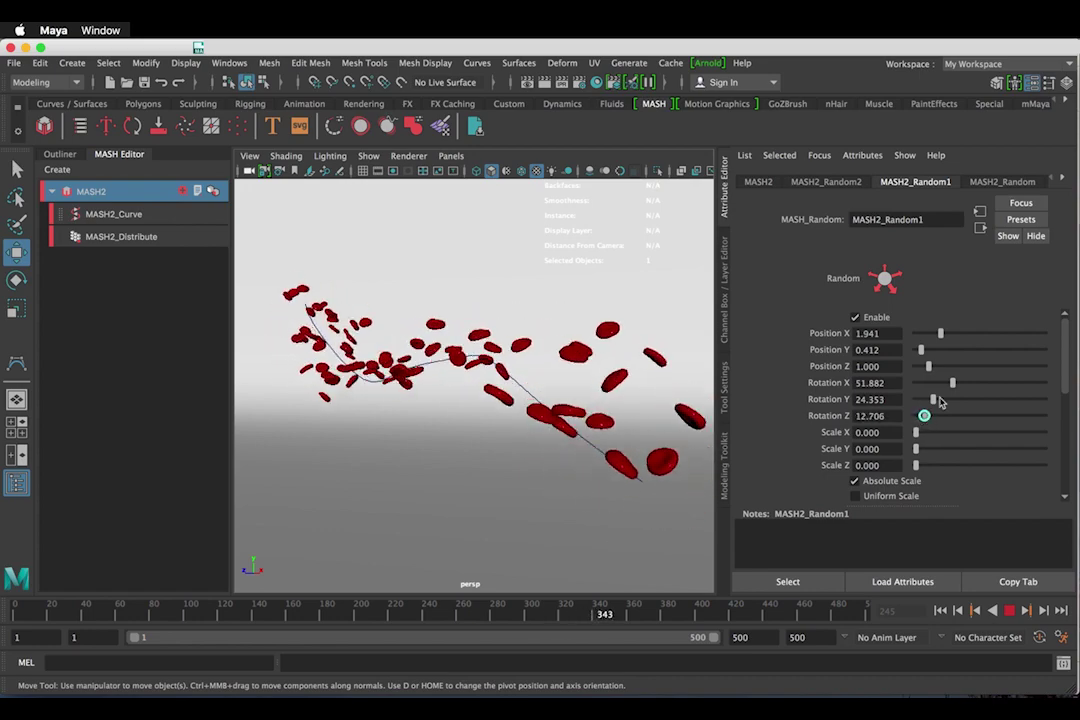
pyautogui.keyDown('alt'); pyautogui.moveTo(711, 435); pyautogui.dragTo(624, 443); pyautogui.keyUp('alt')
pyautogui.keyDown('alt'); pyautogui.moveTo(624, 443); pyautogui.dragTo(576, 419, button='middle'); pyautogui.keyUp('alt')
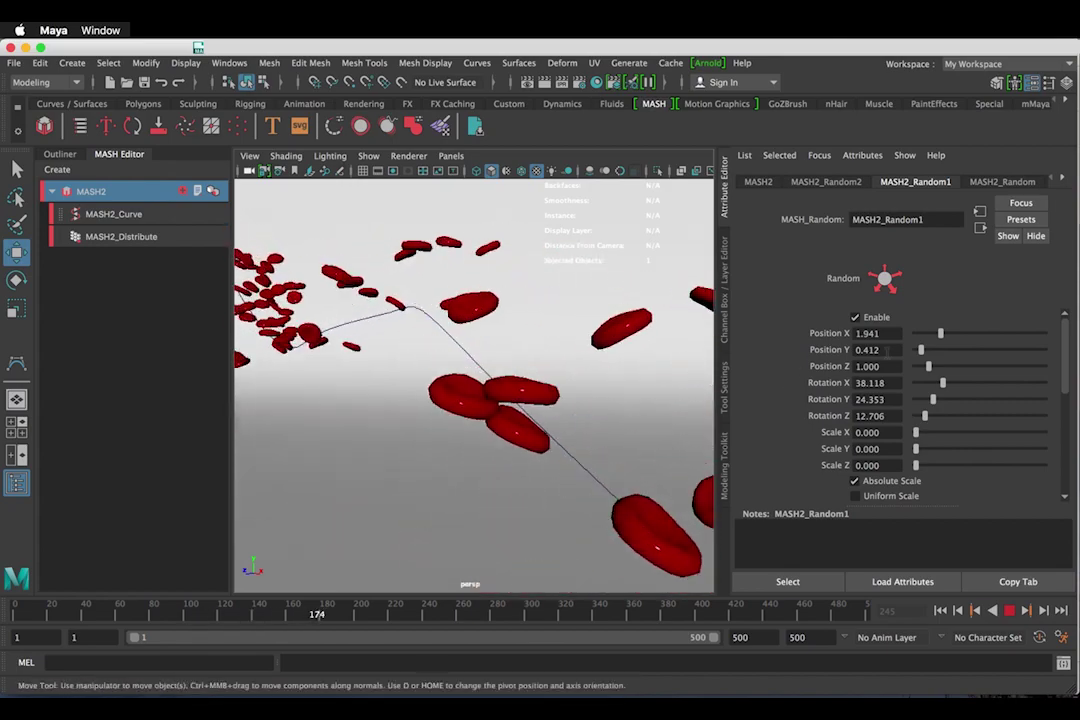
# - Set the Random node's position to X 0.294, Y 0.118, Z 0.353 and its rotation to X 91.059, Y 48.706, Z 76.235
pyautogui.moveTo(940, 333)
pyautogui.mouseDown()
pyautogui.moveTo(921, 333)
pyautogui.moveTo(922, 367)
pyautogui.moveTo(919, 333)
pyautogui.mouseUp()
pyautogui.keyDown('alt'); pyautogui.moveTo(673, 382); pyautogui.dragTo(712, 384); pyautogui.keyUp('alt')
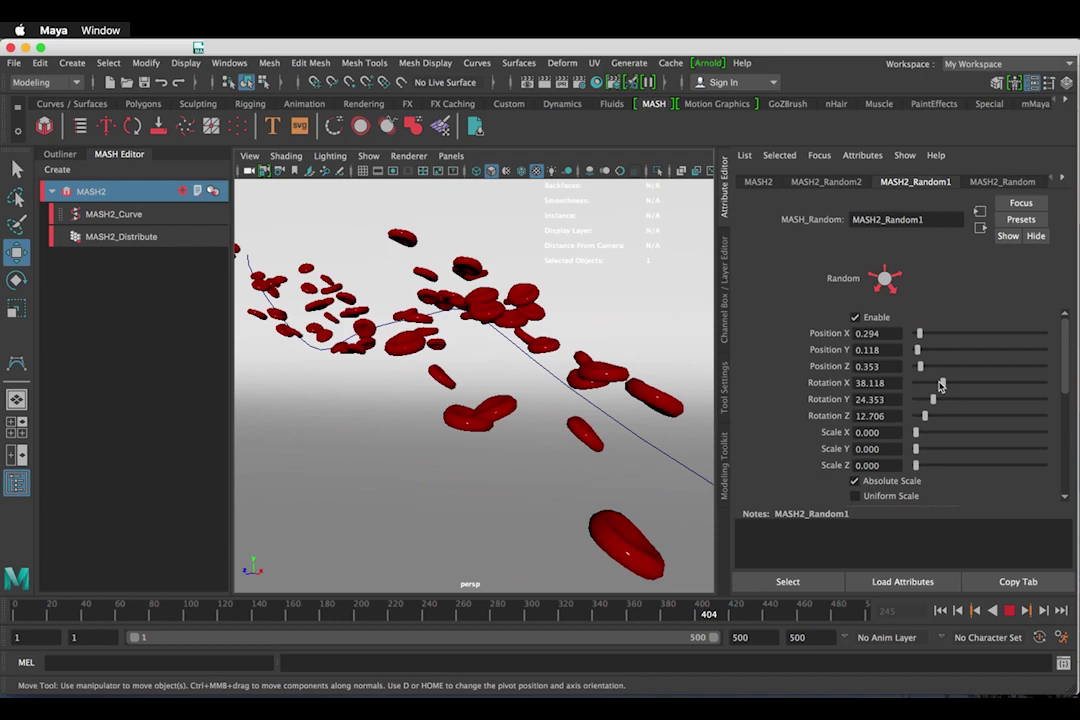
pyautogui.moveTo(940, 385)
pyautogui.mouseDown()
pyautogui.moveTo(978, 382)
pyautogui.moveTo(955, 402)
pyautogui.mouseUp()
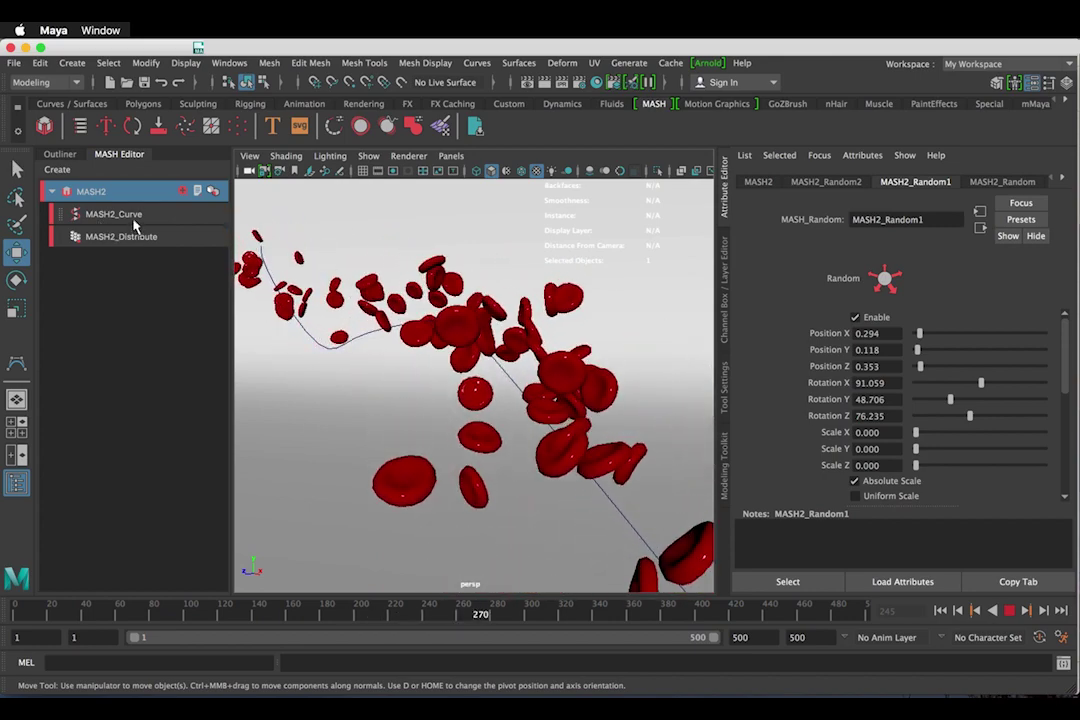
# - Raise the MASH Curve node's Animation Speed and reduce its Velocity Random while the cells play back along the curve
pyautogui.click(134, 220)
pyautogui.keyDown('alt'); pyautogui.moveTo(452, 371); pyautogui.dragTo(694, 404); pyautogui.keyUp('alt')
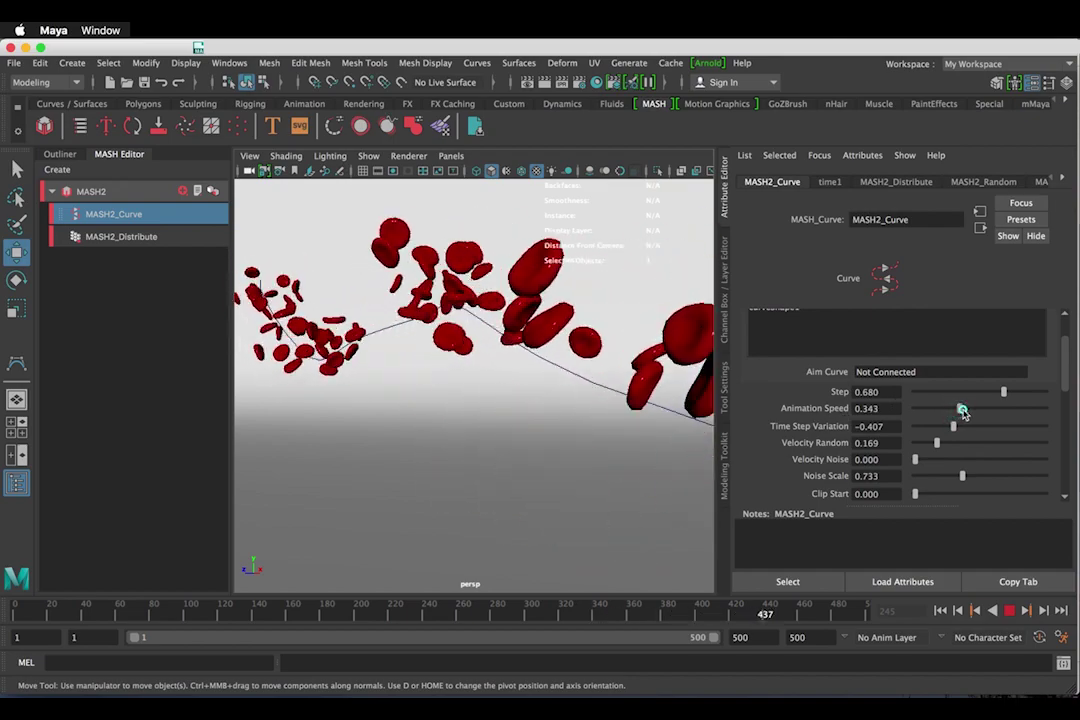
pyautogui.moveTo(965, 413); pyautogui.dragTo(973, 410)
pyautogui.keyDown('alt'); pyautogui.moveTo(700, 407); pyautogui.dragTo(677, 413); pyautogui.keyUp('alt')
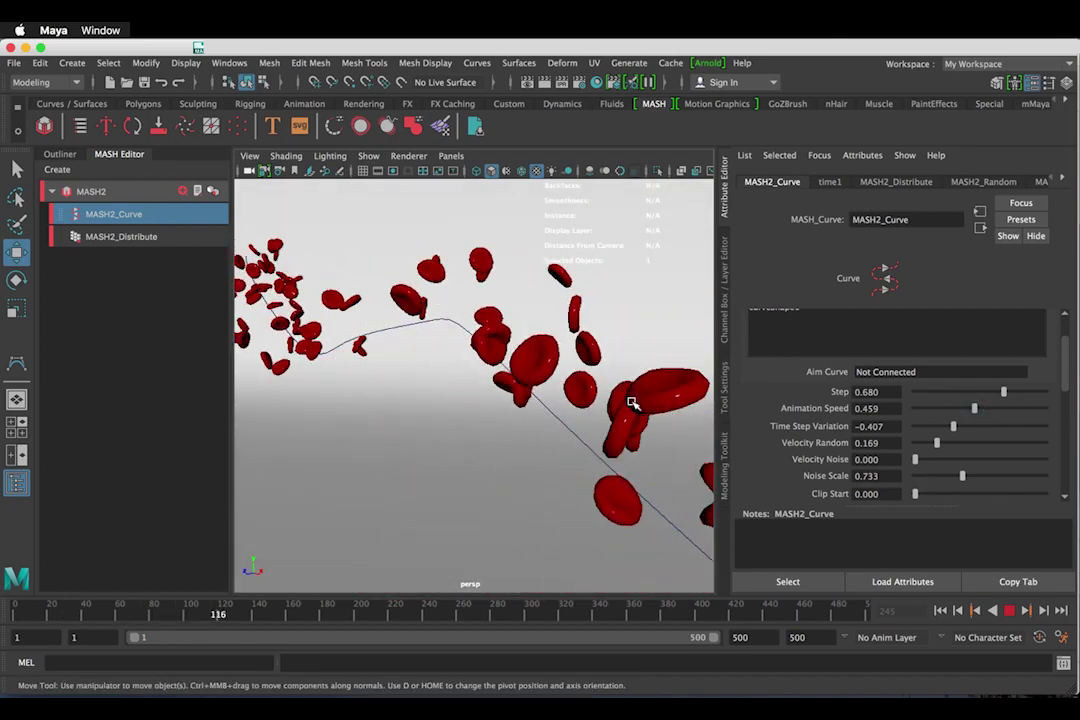
pyautogui.moveTo(974, 409); pyautogui.dragTo(996, 428)
pyautogui.moveTo(934, 447); pyautogui.dragTo(923, 443)
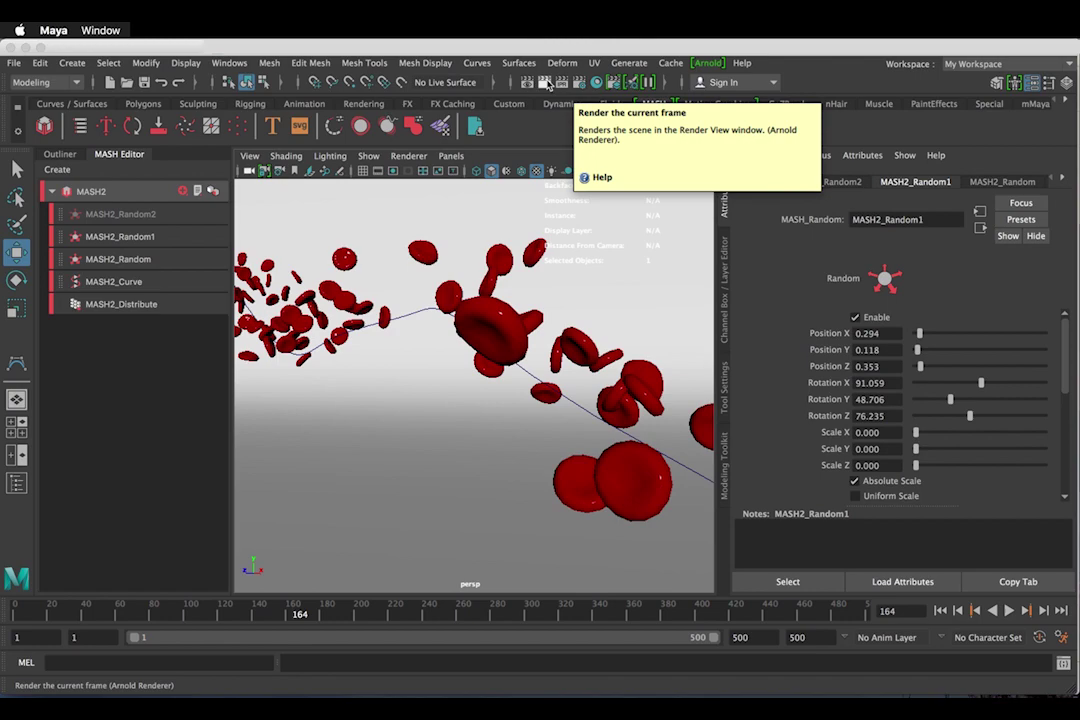
# - Render frame 164 of the perspective view with Arnold and inspect the shaded blood cells
pyautogui.click(500, 310)
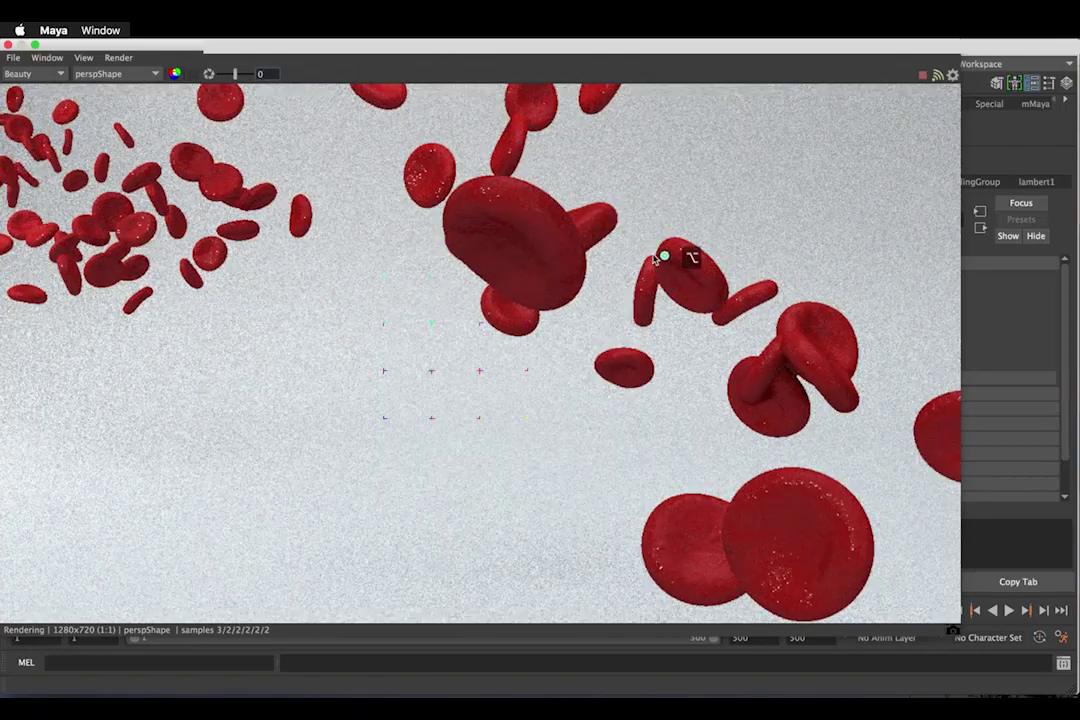
pyautogui.keyDown('alt'); pyautogui.moveTo(676, 256); pyautogui.dragTo(249, 211, button='right'); pyautogui.keyUp('alt')
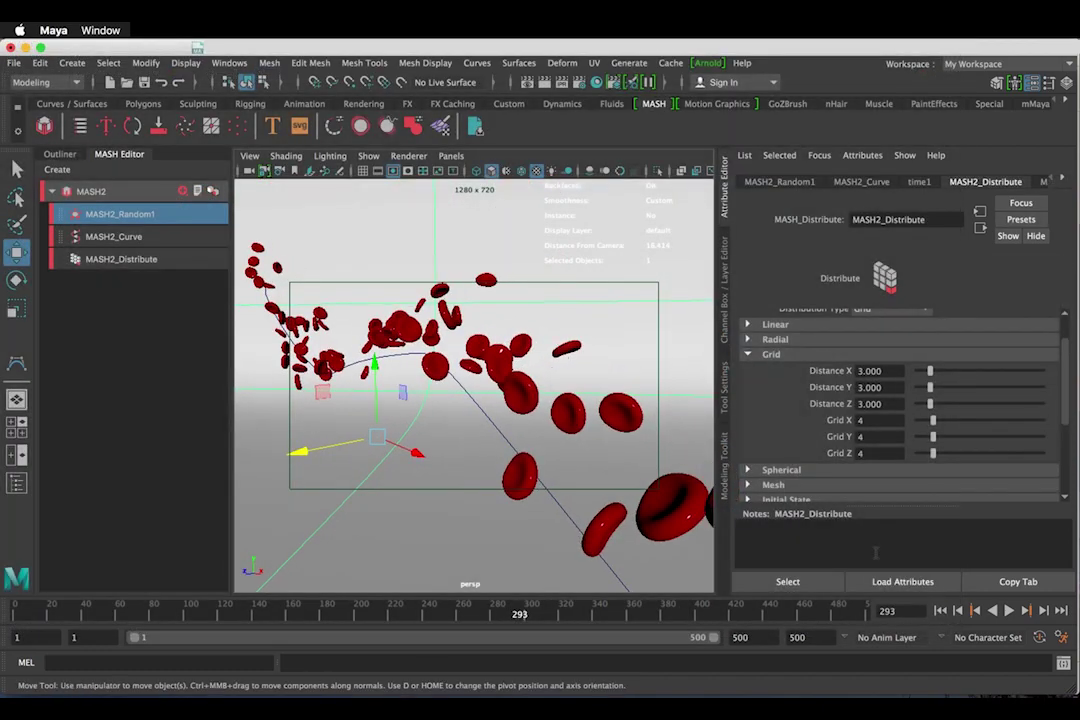
# - Play the animation briefly from frame 293, stop it, and review the Distribute node's grid settings
pyautogui.click(1010, 610)
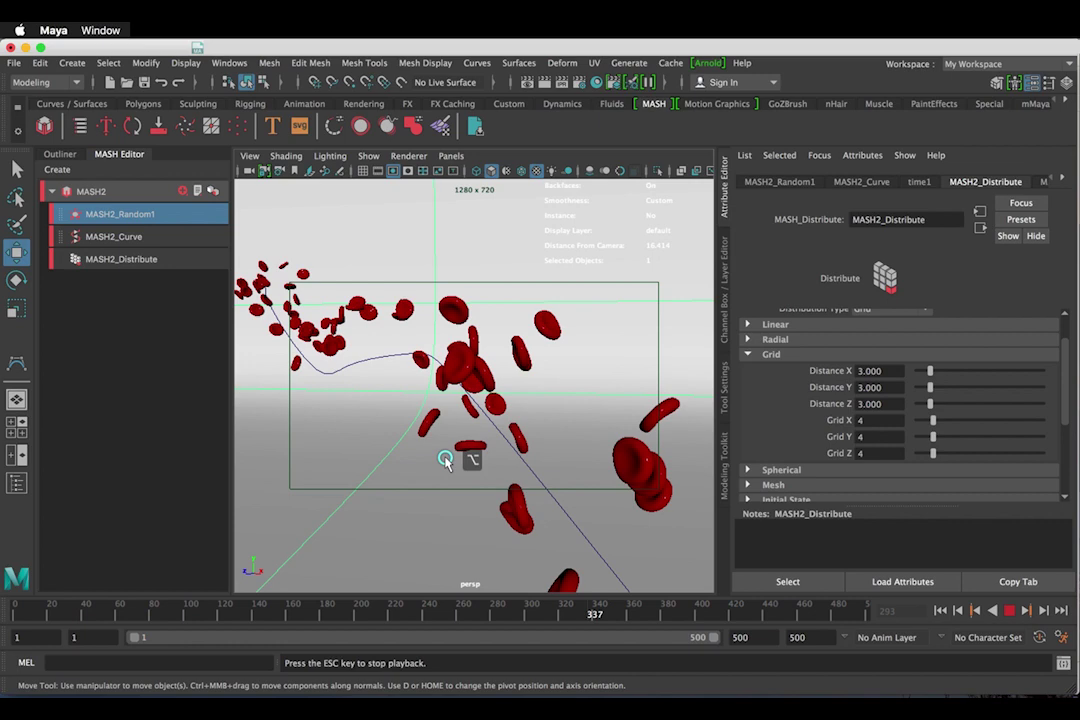
pyautogui.press('Escape')
pyautogui.scroll(2, 1024, 365)
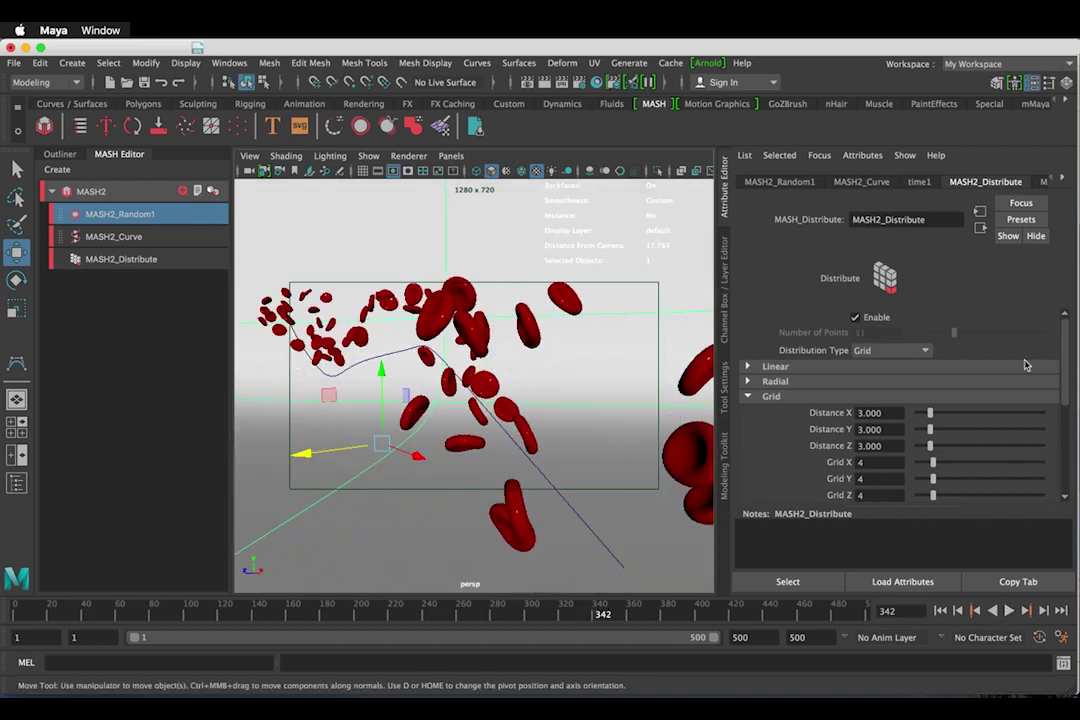
pyautogui.click(780, 396)
pyautogui.click(153, 259)
# - Connect a Noise texture to the Strength Map of the MASH2_Random1 node
pyautogui.click(150, 213)
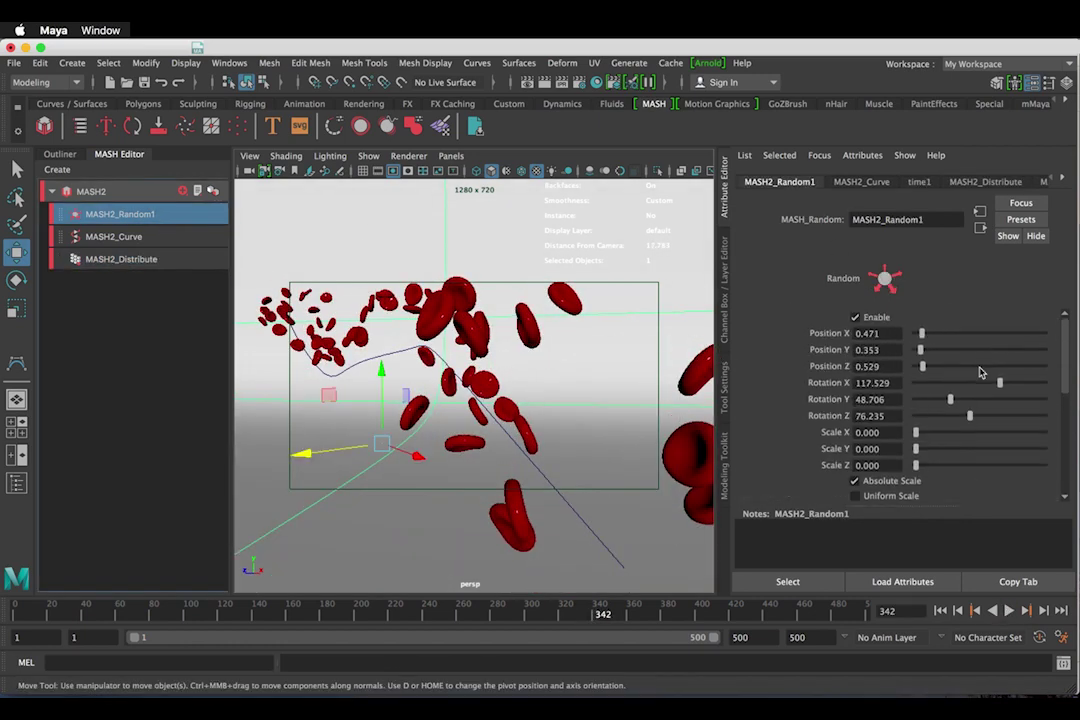
pyautogui.scroll(-5, 979, 374)
pyautogui.scroll(1, 979, 372)
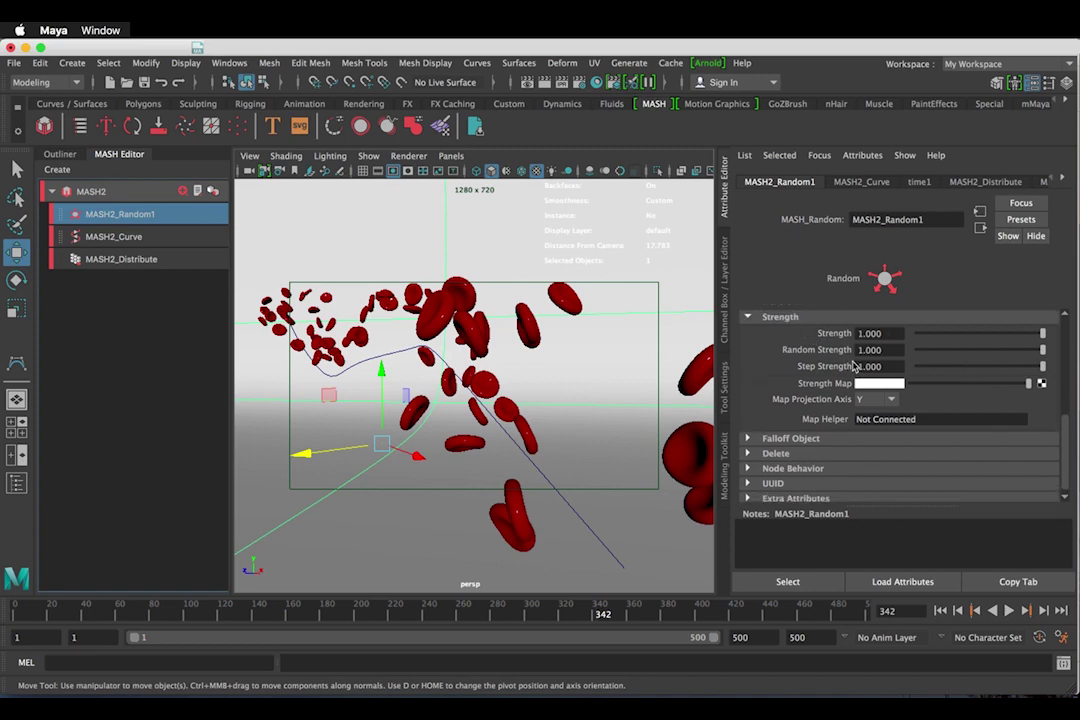
pyautogui.moveTo(969, 354); pyautogui.dragTo(893, 353)
pyautogui.moveTo(969, 354); pyautogui.dragTo(1037, 380)
pyautogui.click(1041, 383)
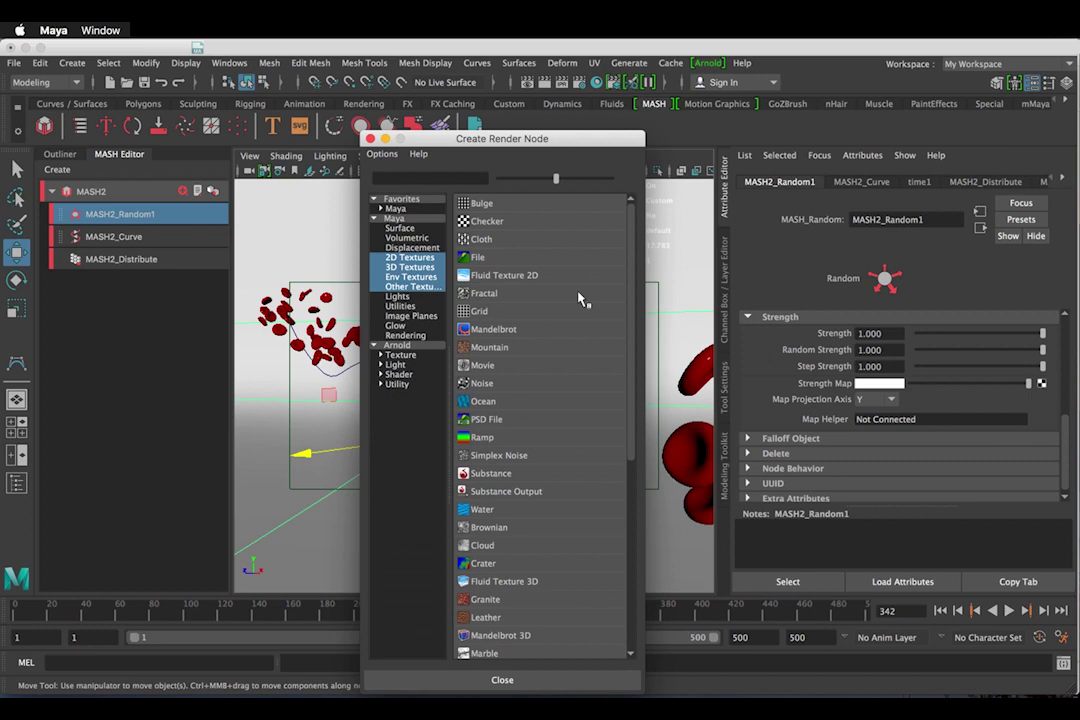
pyautogui.click(483, 384)
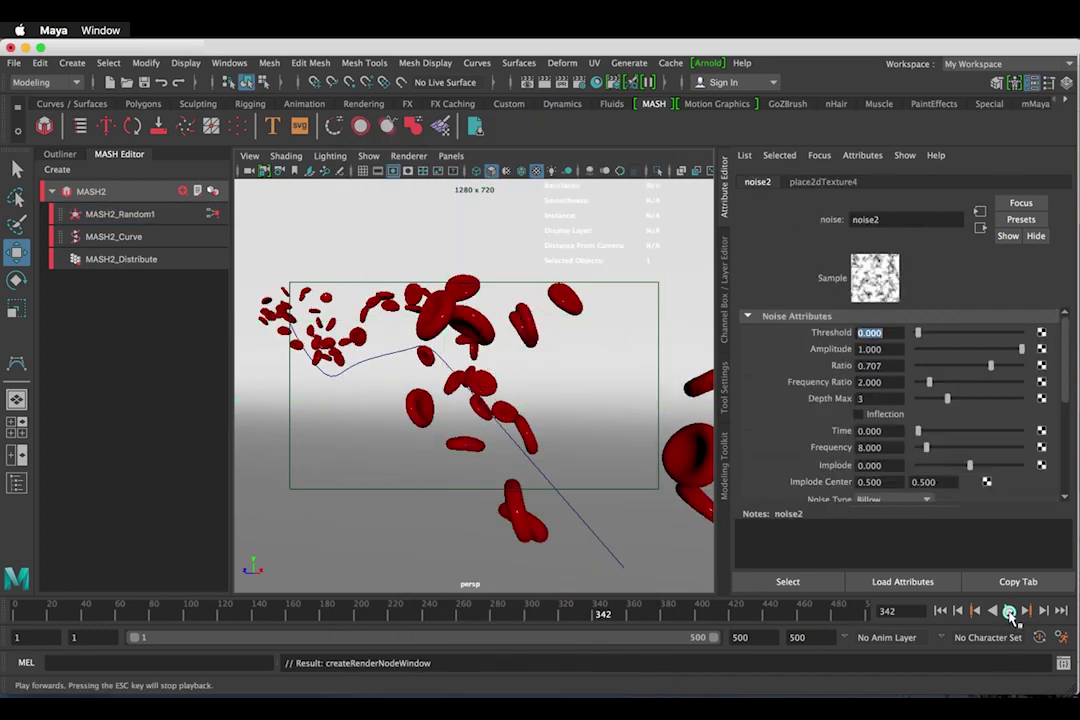
# - During playback, set the noise texture's Threshold to 0.074, Ratio to 0.853, Frequency Ratio to 6.029 and Frequency to 50.735
pyautogui.click(1010, 611)
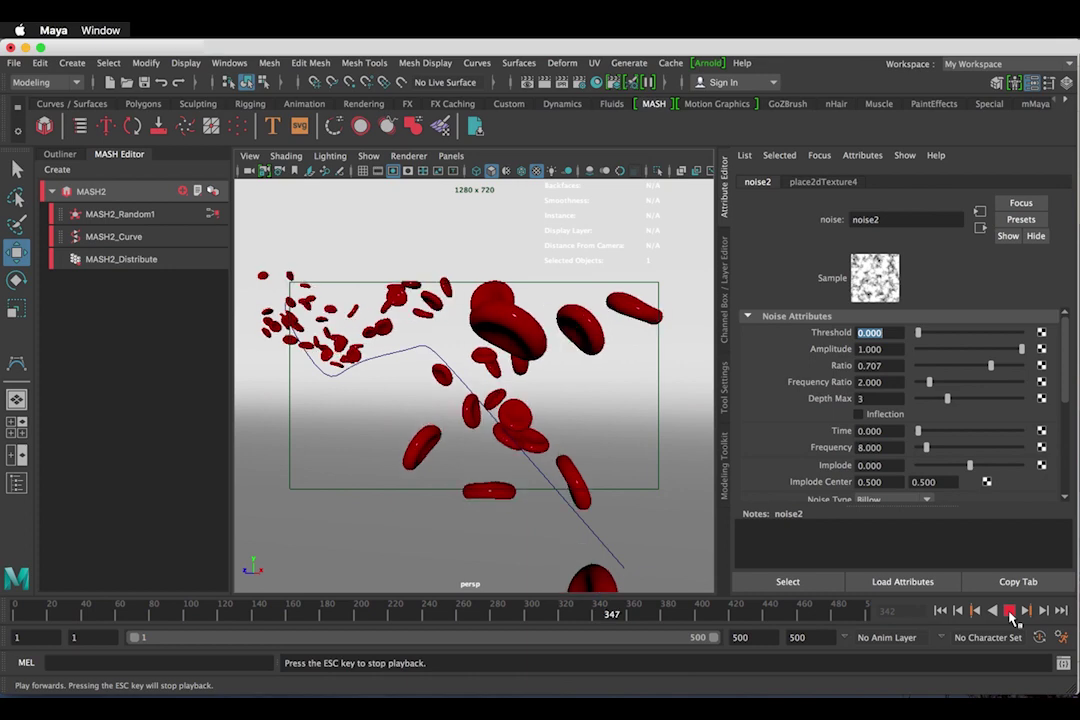
pyautogui.click(940, 337)
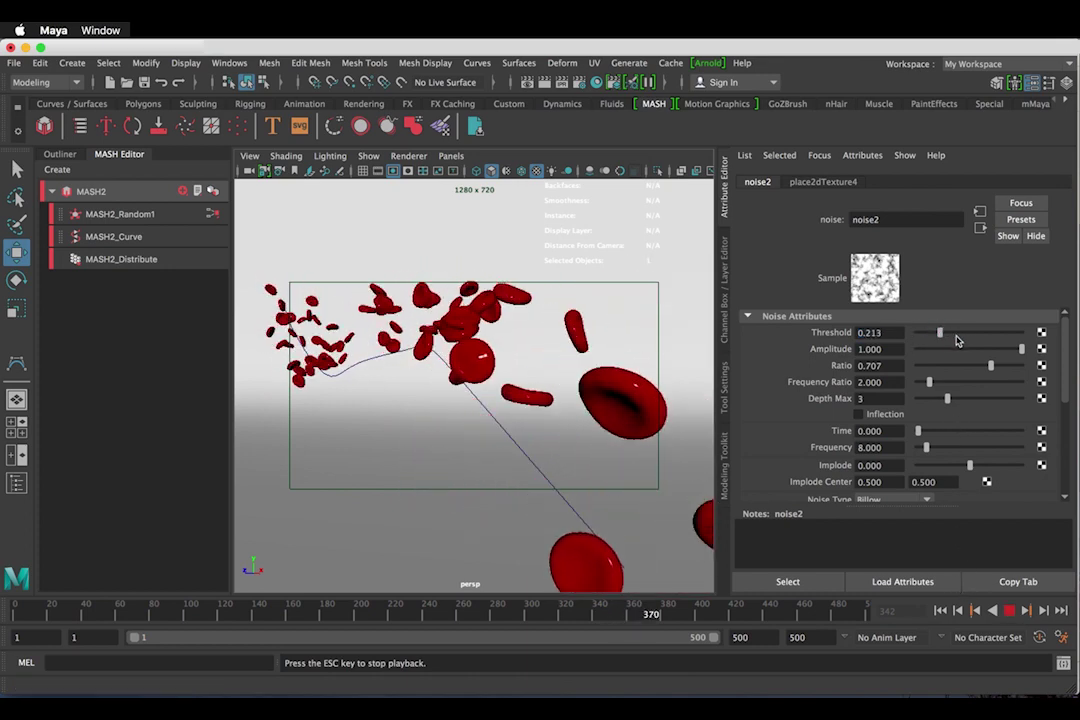
pyautogui.moveTo(955, 338); pyautogui.dragTo(1006, 365)
pyautogui.keyDown('alt'); pyautogui.moveTo(636, 393); pyautogui.dragTo(680, 393); pyautogui.keyUp('alt')
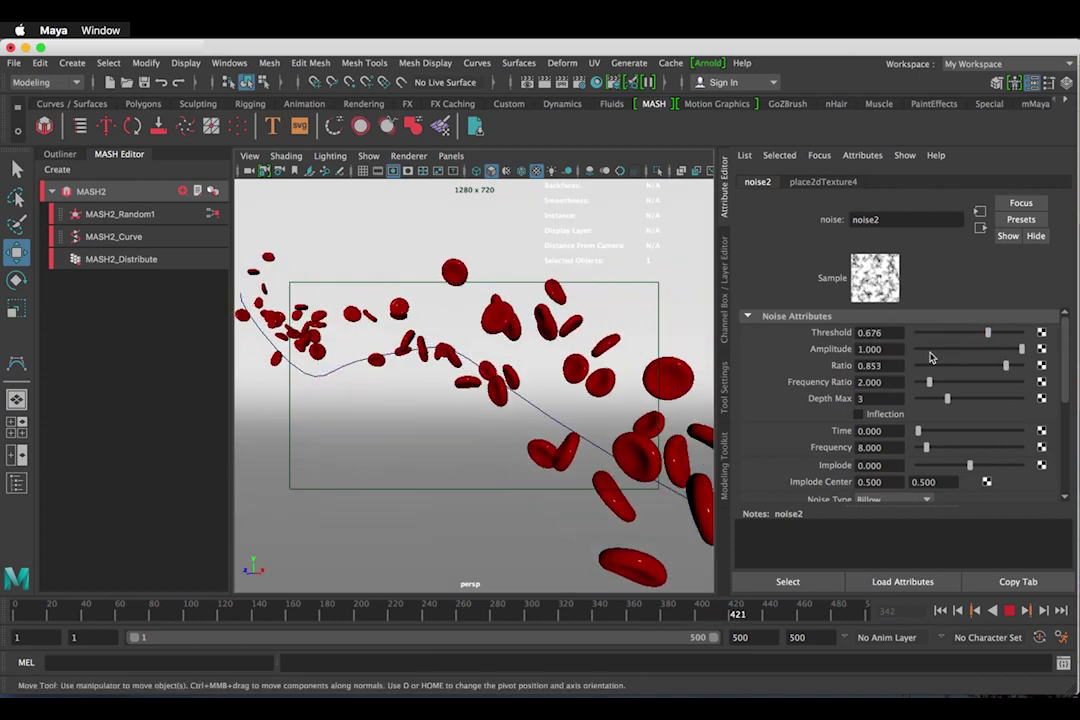
pyautogui.moveTo(929, 382); pyautogui.dragTo(976, 383)
pyautogui.moveTo(926, 447); pyautogui.dragTo(972, 450)
pyautogui.moveTo(988, 333); pyautogui.dragTo(940, 336)
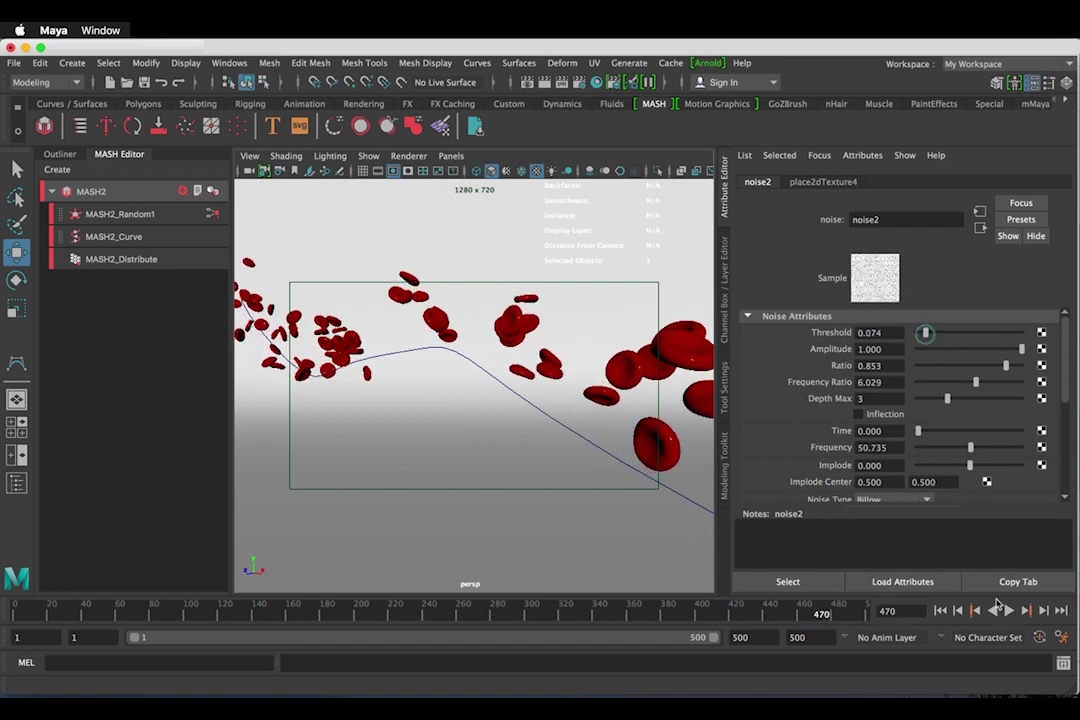
# - Play the animation briefly to review the flowing blood cells and stop it
pyautogui.click(1009, 610)
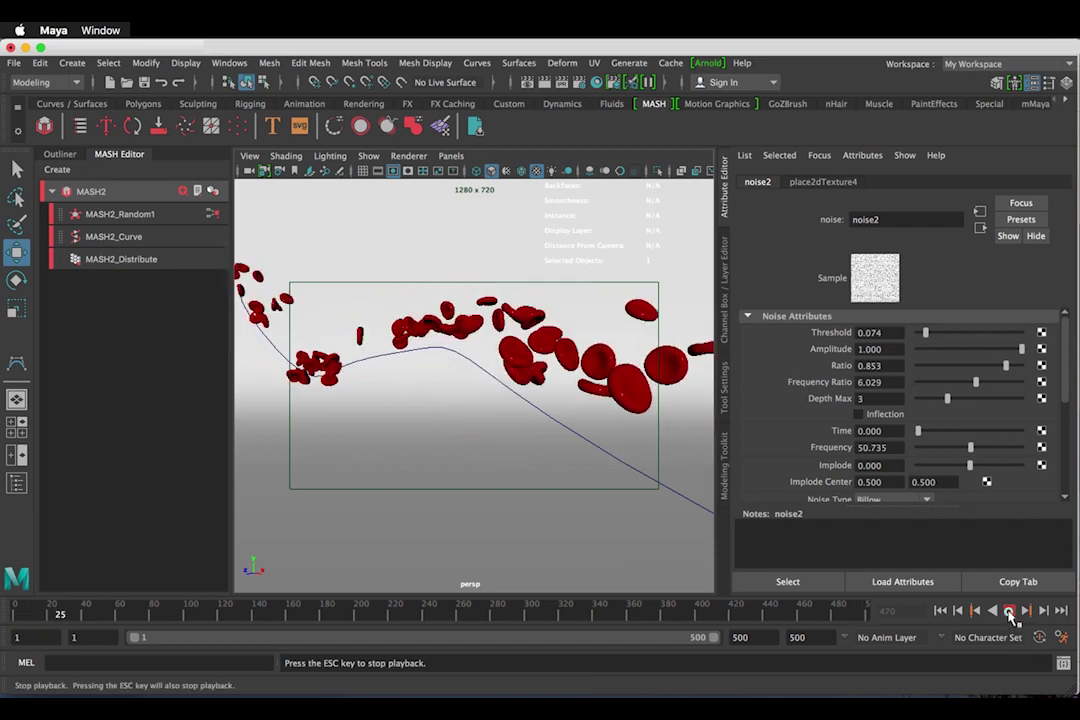
pyautogui.click(1010, 612)
# - Create a camera, look through it and frame the blood cell stream with the resolution gate shown
pyautogui.click(362, 105)
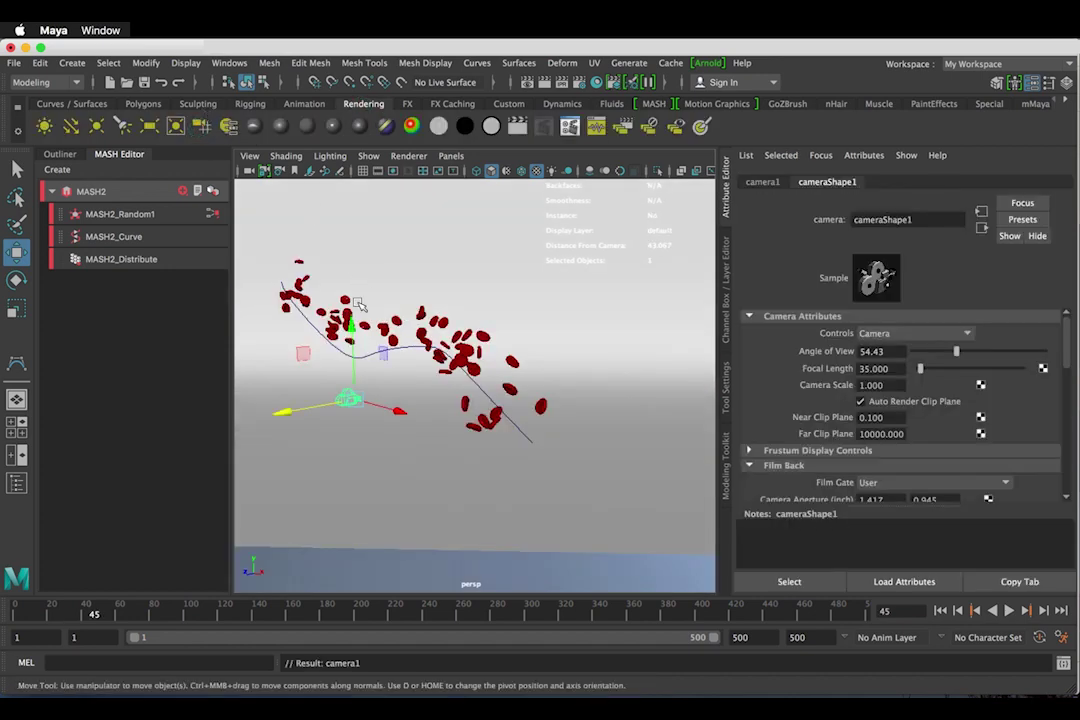
pyautogui.click(455, 155)
pyautogui.moveTo(478, 171)
pyautogui.click(631, 174)
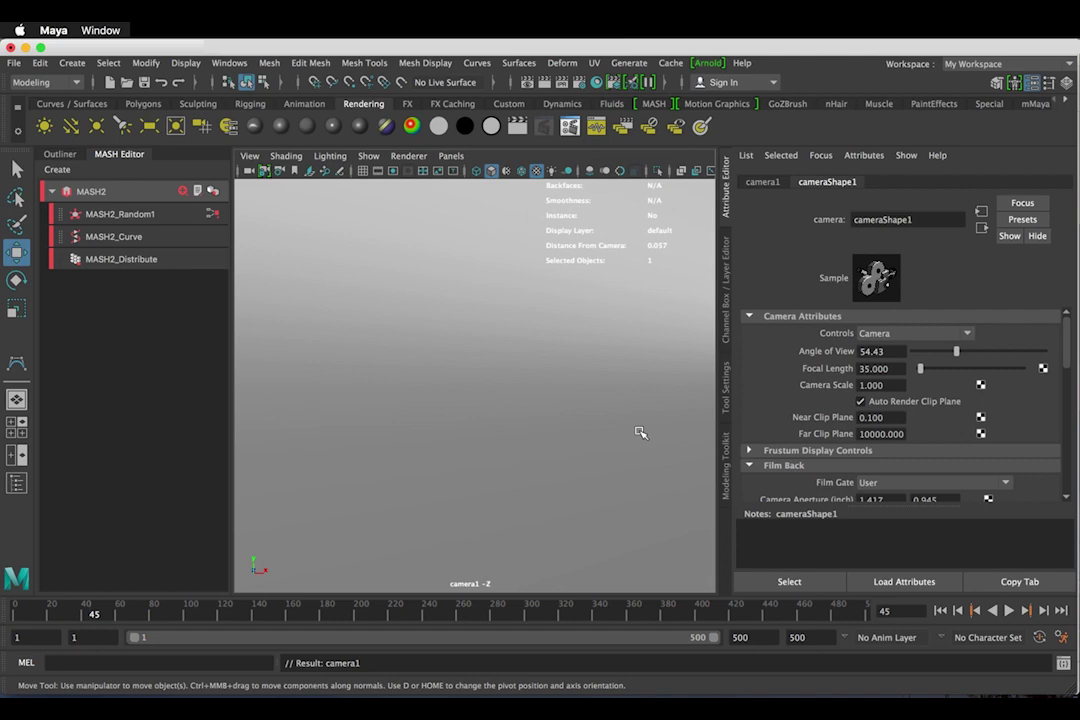
pyautogui.keyDown('alt'); pyautogui.moveTo(605, 414); pyautogui.dragTo(407, 355, button='right'); pyautogui.keyUp('alt')
pyautogui.keyDown('alt'); pyautogui.moveTo(576, 391); pyautogui.dragTo(499, 403); pyautogui.keyUp('alt')
pyautogui.keyDown('alt'); pyautogui.moveTo(499, 403); pyautogui.dragTo(515, 422, button='right'); pyautogui.keyUp('alt')
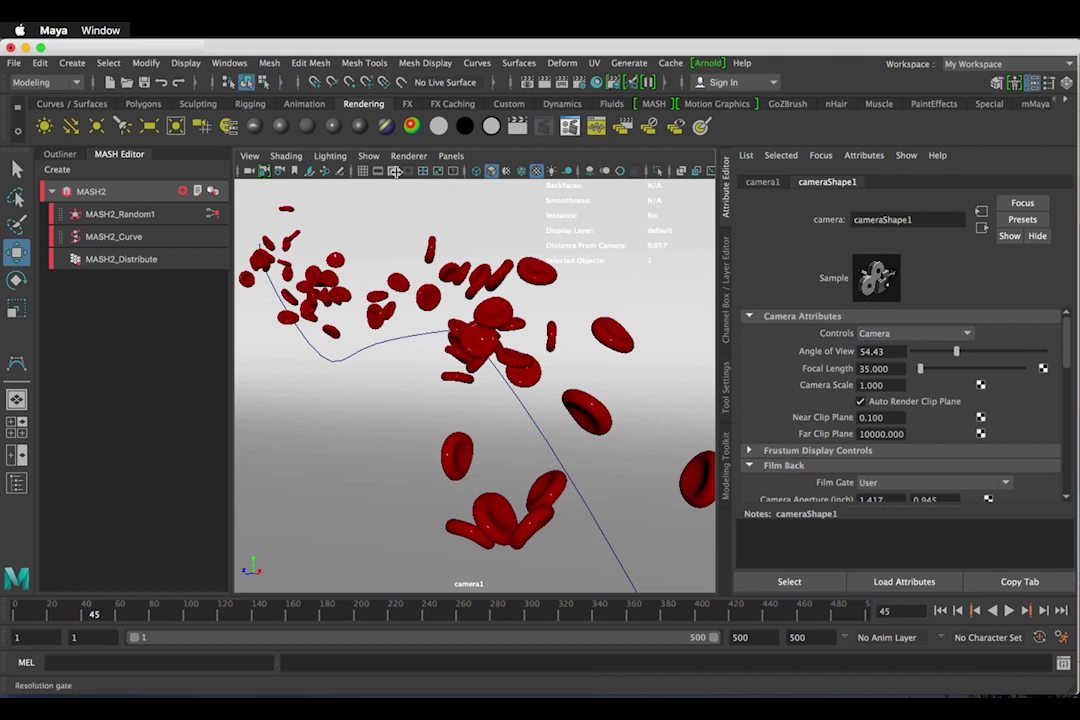
pyautogui.click(407, 171)
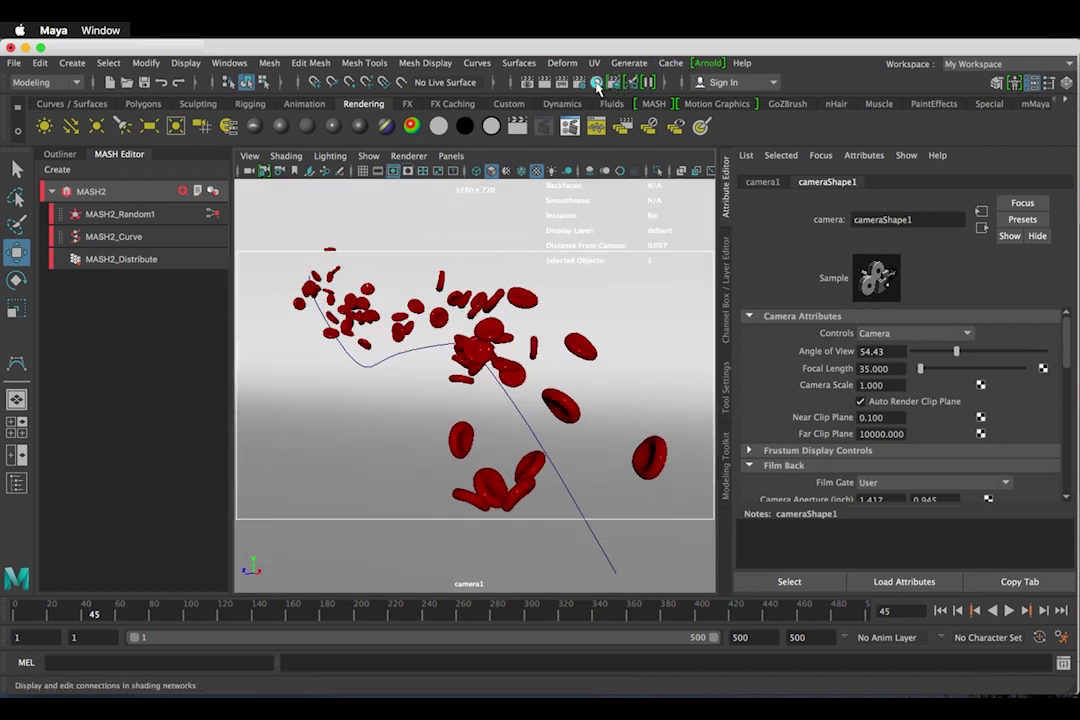
# - Set the renderable camera to camera1 and the image format to tif in the render settings
pyautogui.scroll(-10, 463, 490)
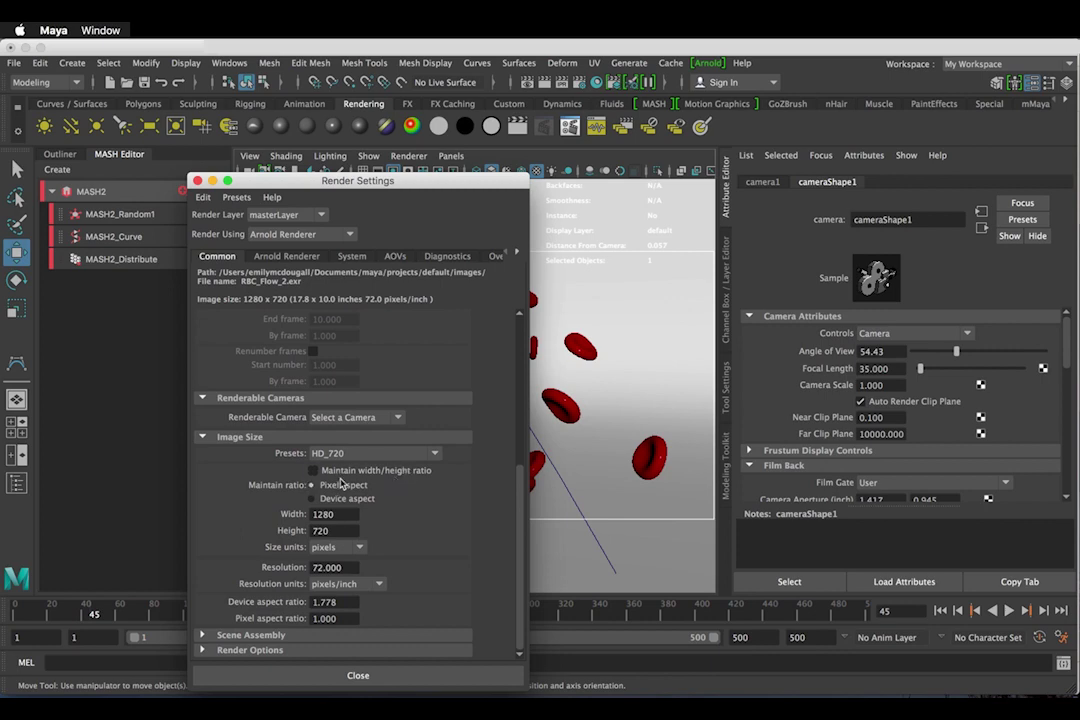
pyautogui.click(362, 418)
pyautogui.click(366, 467)
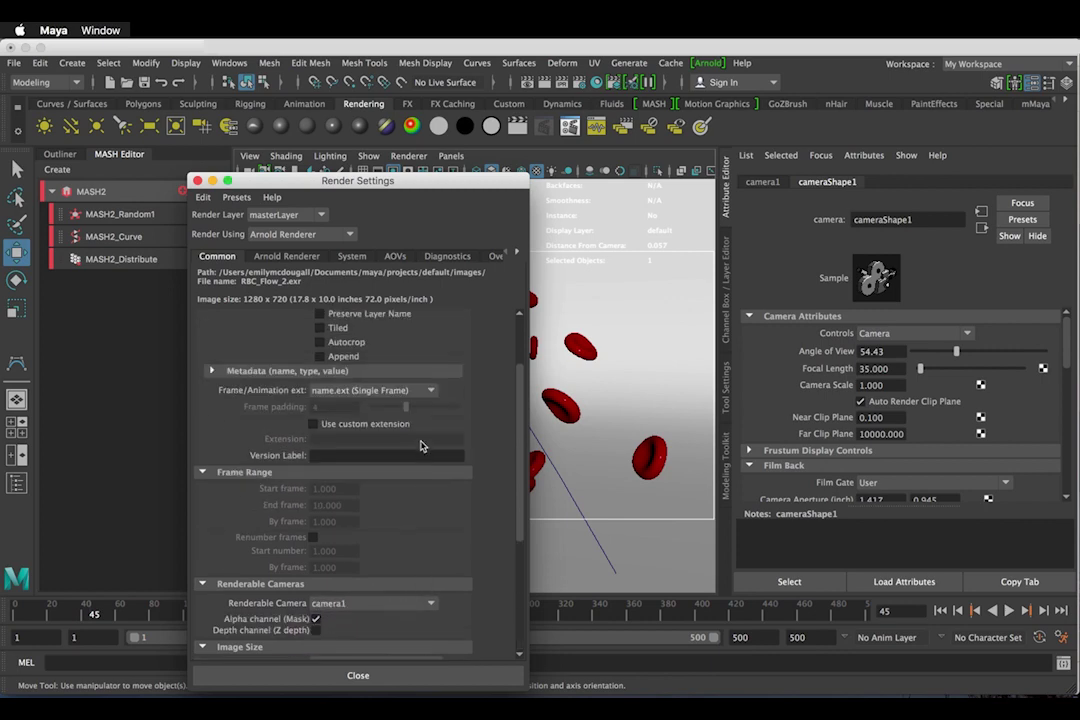
pyautogui.scroll(4, 422, 571)
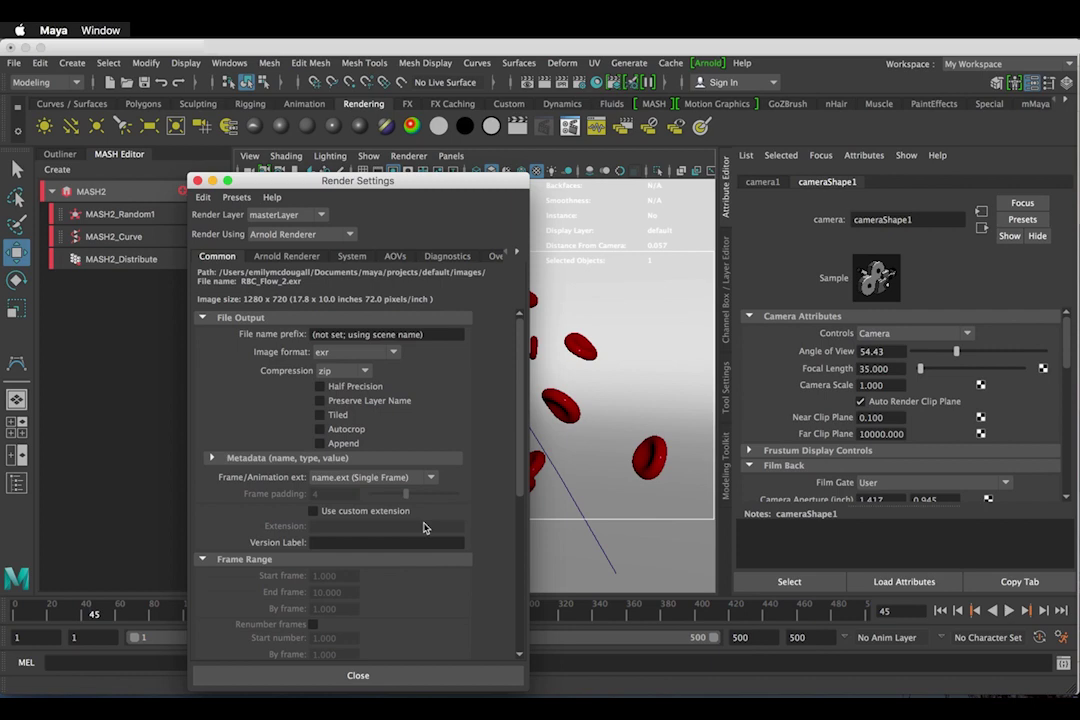
pyautogui.click(391, 357)
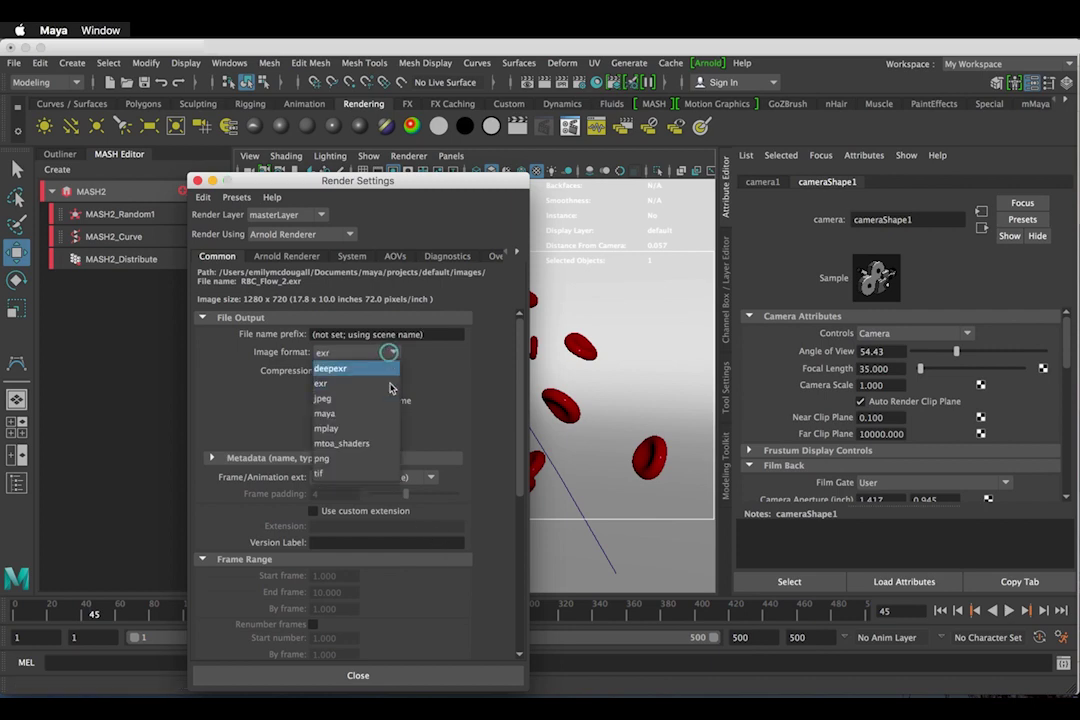
pyautogui.click(366, 473)
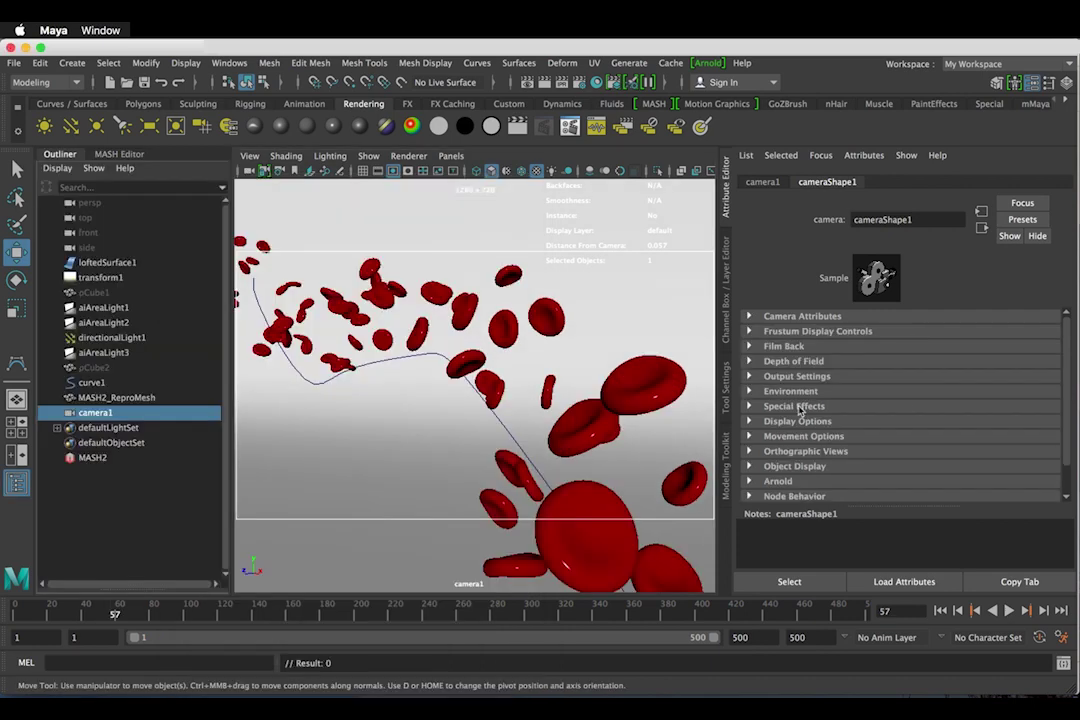
# - Enable depth of field in camera1's Arnold attributes
pyautogui.click(791, 481)
pyautogui.scroll(-5, 902, 451)
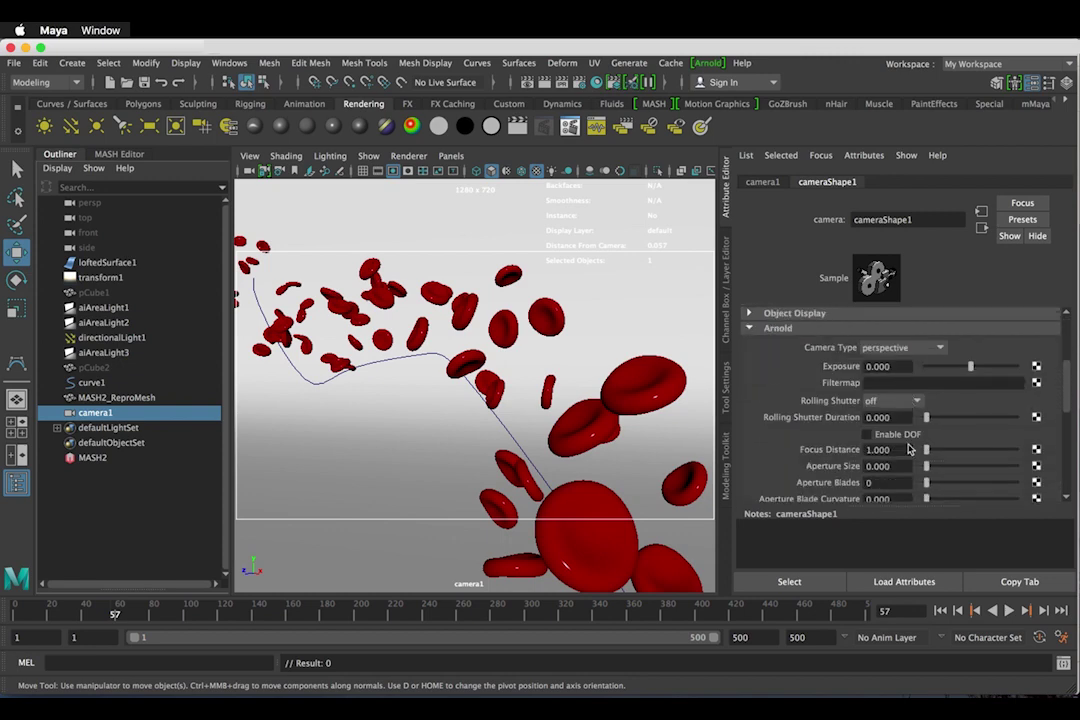
pyautogui.scroll(-2, 908, 451)
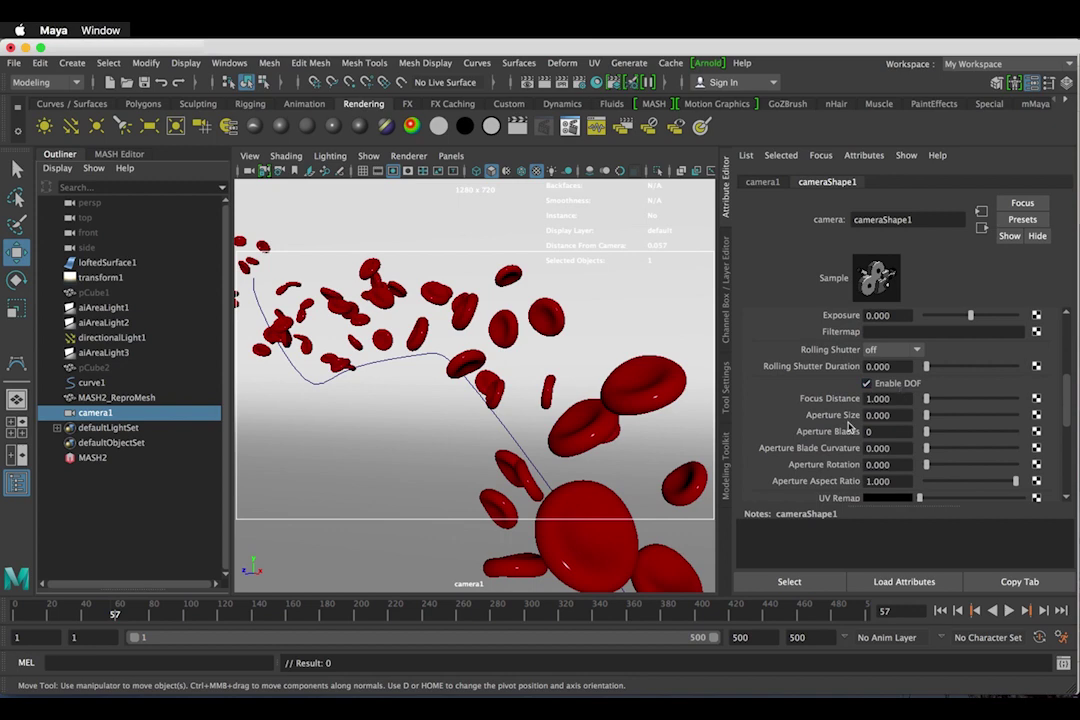
# - In the perspective view, create a distance measurement about 8.37 units long near the end of the curve with the Distance Tool
pyautogui.press('space')
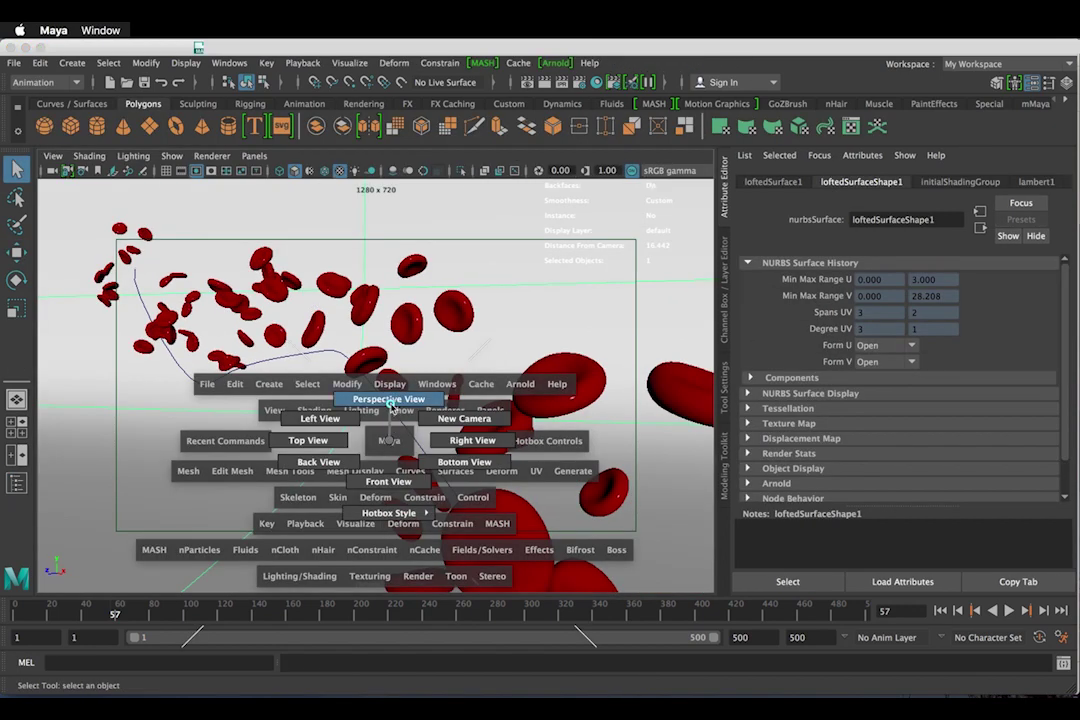
pyautogui.click(390, 402)
pyautogui.moveTo(342, 475)
pyautogui.keyDown('alt'); pyautogui.mouseDown()
pyautogui.moveTo(415, 470)
pyautogui.moveTo(357, 453)
pyautogui.moveTo(334, 464)
pyautogui.mouseUp(); pyautogui.keyUp('alt')
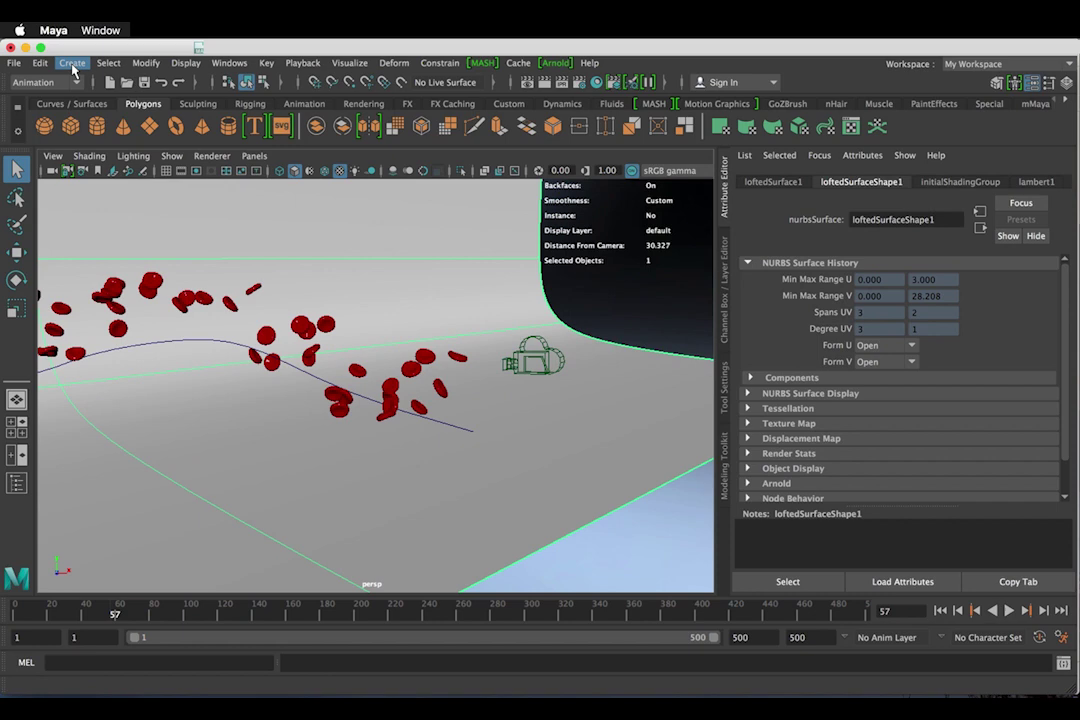
pyautogui.click(72, 63)
pyautogui.moveTo(168, 314)
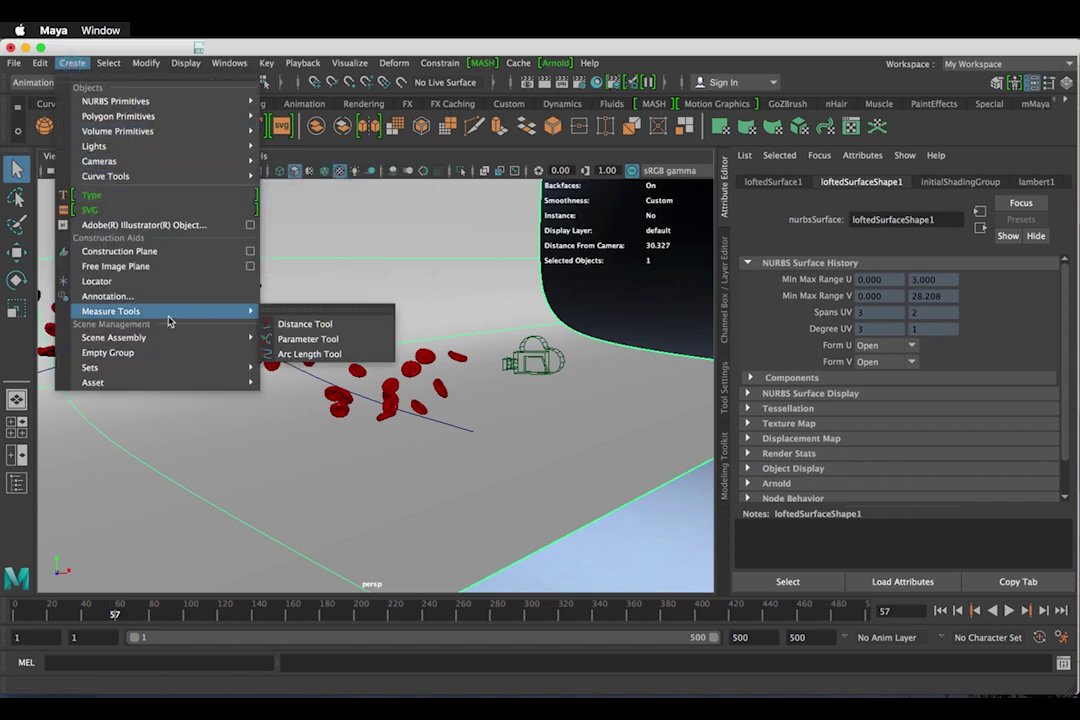
pyautogui.click(306, 324)
pyautogui.click(525, 438)
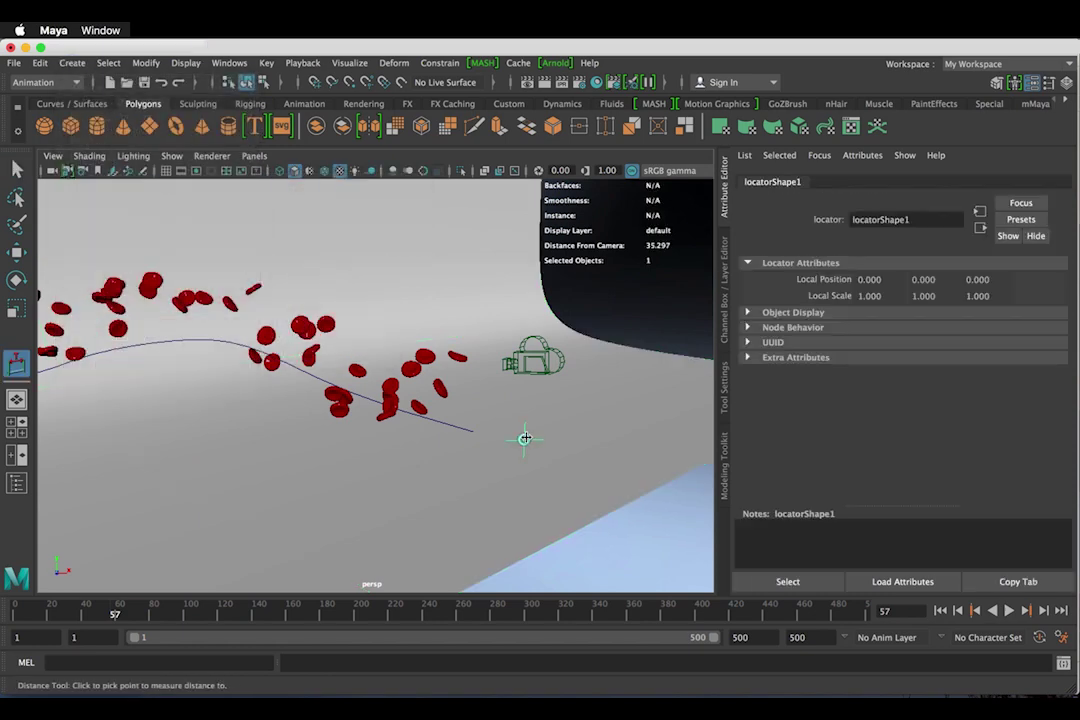
pyautogui.click(372, 450)
# - Move the measurement's start locator onto camera1 with point snapping, at about X 23.964, Y 5.789, Z 7.079
pyautogui.keyDown('alt'); pyautogui.moveTo(383, 463); pyautogui.dragTo(395, 424); pyautogui.keyUp('alt')
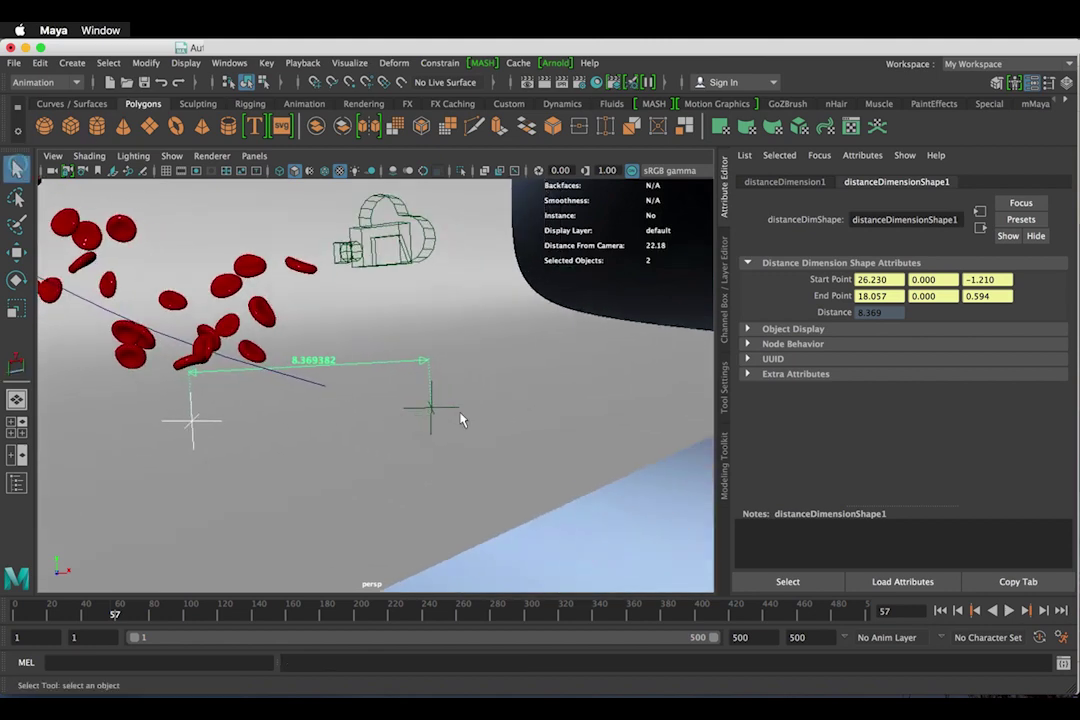
pyautogui.click(437, 404)
pyautogui.click(434, 408)
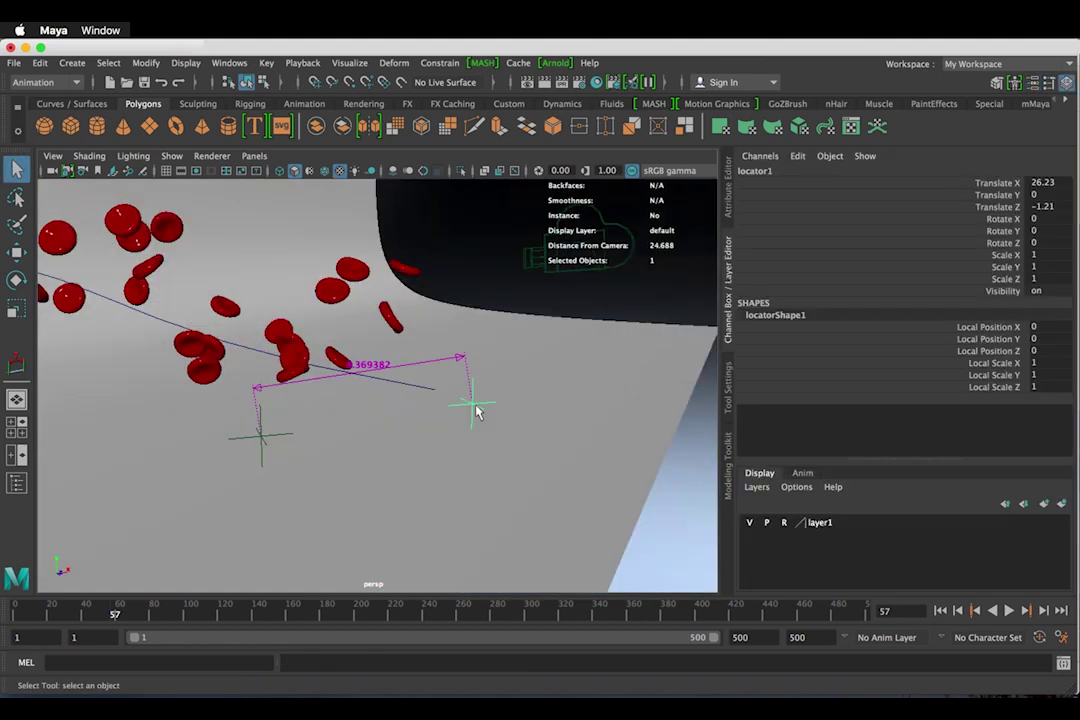
pyautogui.keyDown('alt'); pyautogui.moveTo(477, 409); pyautogui.dragTo(590, 418); pyautogui.keyUp('alt')
pyautogui.press('w')
pyautogui.keyDown('alt'); pyautogui.moveTo(590, 418); pyautogui.dragTo(840, 440); pyautogui.keyUp('alt')
pyautogui.keyDown('alt'); pyautogui.moveTo(600, 393); pyautogui.dragTo(545, 390, button='right'); pyautogui.keyUp('alt')
pyautogui.moveTo(516, 344); pyautogui.dragTo(728, 208)
pyautogui.keyDown('alt'); pyautogui.moveTo(698, 265); pyautogui.dragTo(468, 284); pyautogui.keyUp('alt')
pyautogui.keyDown('alt'); pyautogui.moveTo(468, 284); pyautogui.dragTo(425, 338, button='right'); pyautogui.keyUp('alt')
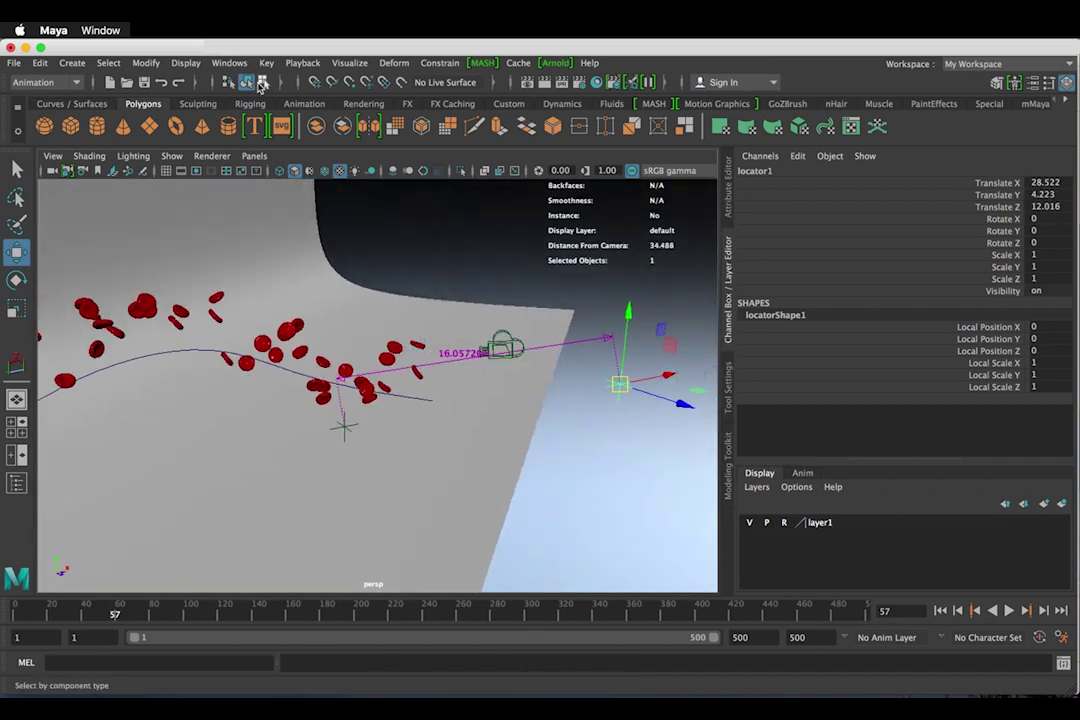
pyautogui.click(349, 82)
pyautogui.moveTo(620, 384); pyautogui.dragTo(540, 367)
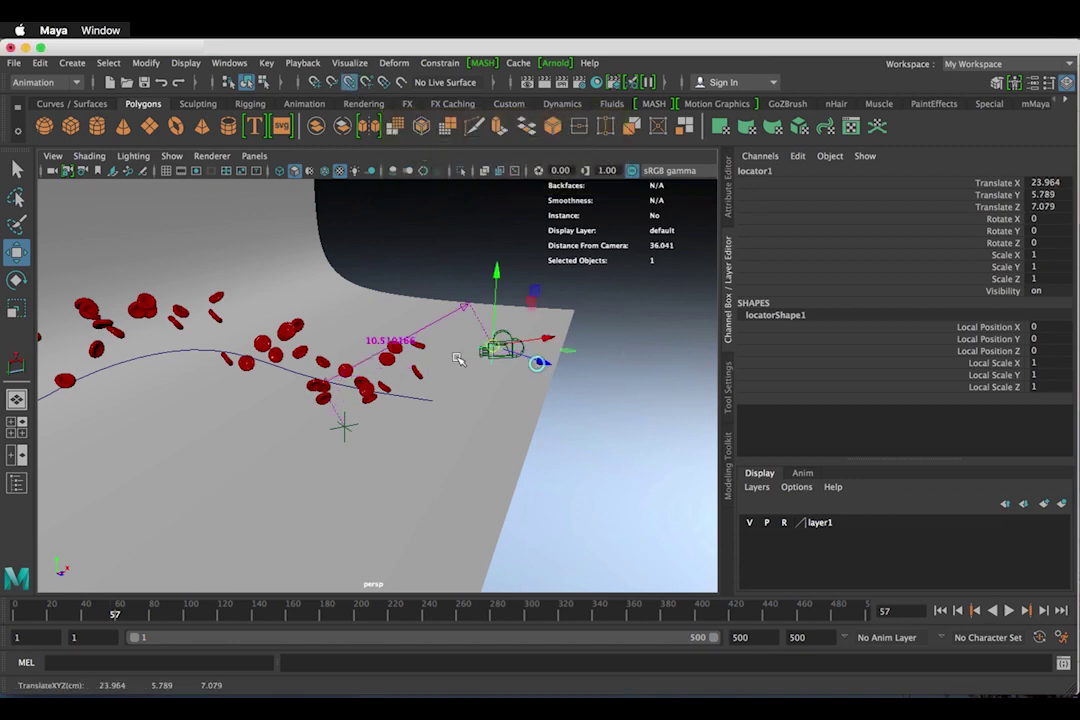
# - Raise the measurement's end locator to the cells near the curve, at about X 18.397, Y 3.33, Z 1.563
pyautogui.keyDown('alt'); pyautogui.moveTo(458, 359); pyautogui.dragTo(605, 411, button='right'); pyautogui.keyUp('alt')
pyautogui.keyDown('alt'); pyautogui.moveTo(605, 411); pyautogui.dragTo(446, 424, button='middle'); pyautogui.keyUp('alt')
pyautogui.keyDown('alt'); pyautogui.moveTo(498, 420); pyautogui.dragTo(251, 306); pyautogui.keyUp('alt')
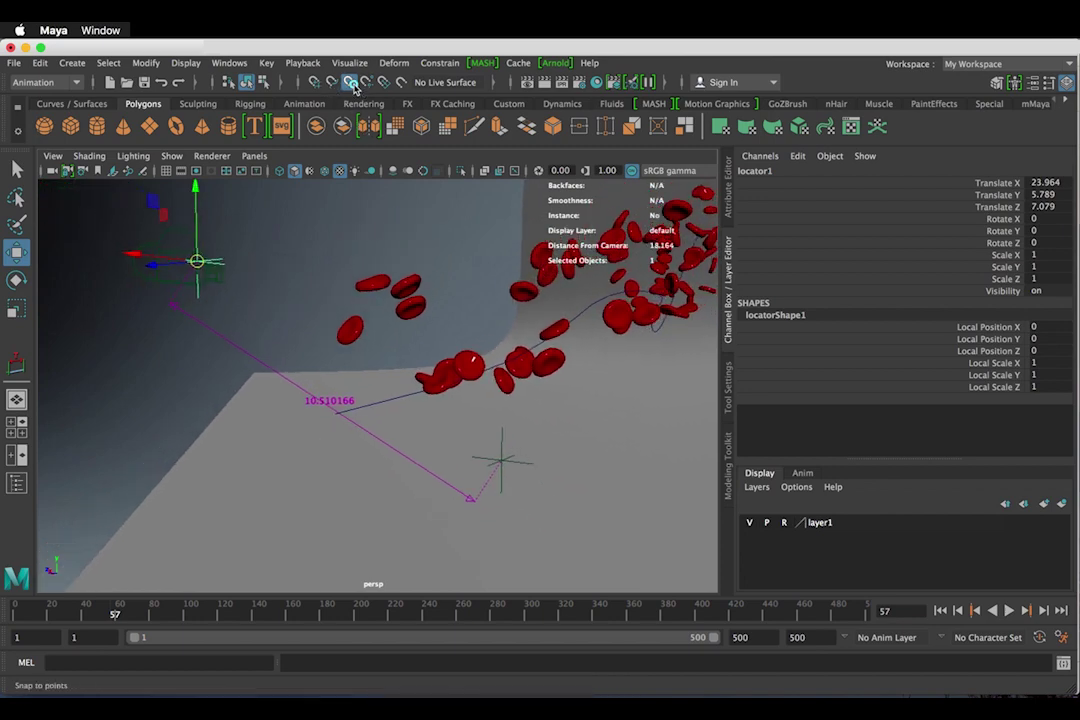
pyautogui.click(499, 461)
pyautogui.moveTo(501, 458); pyautogui.dragTo(468, 350)
# - Looking through camera1, move the end locator over the mid-distance cell to focus on, and return to the perspective view
pyautogui.click(254, 156)
pyautogui.moveTo(300, 174)
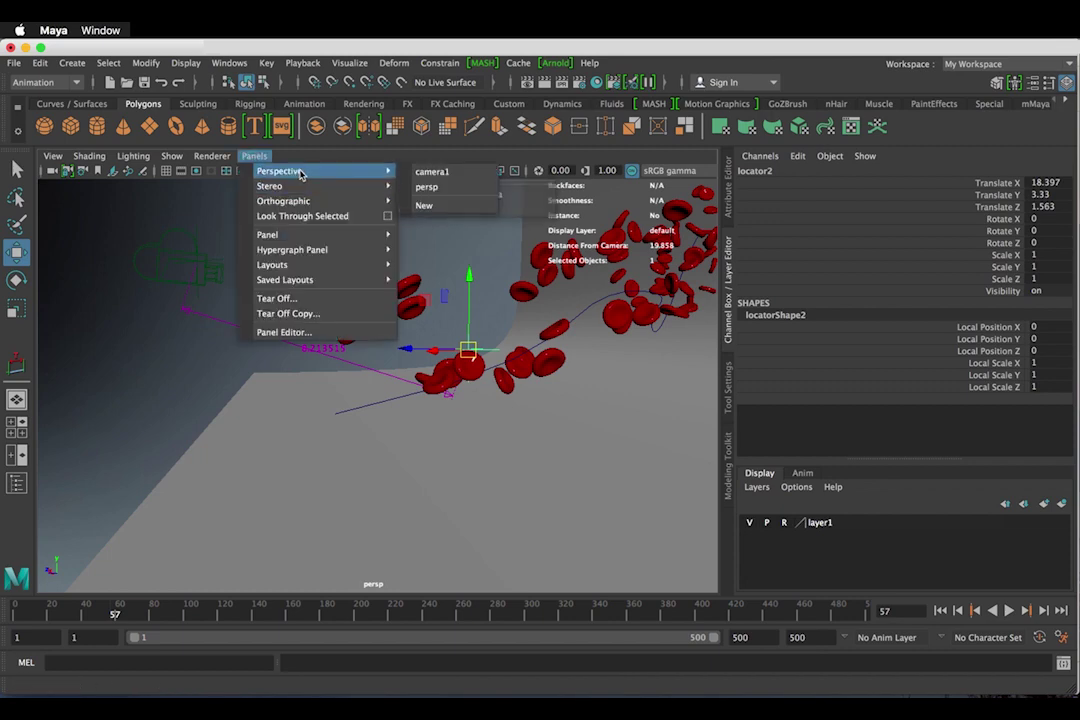
pyautogui.click(432, 172)
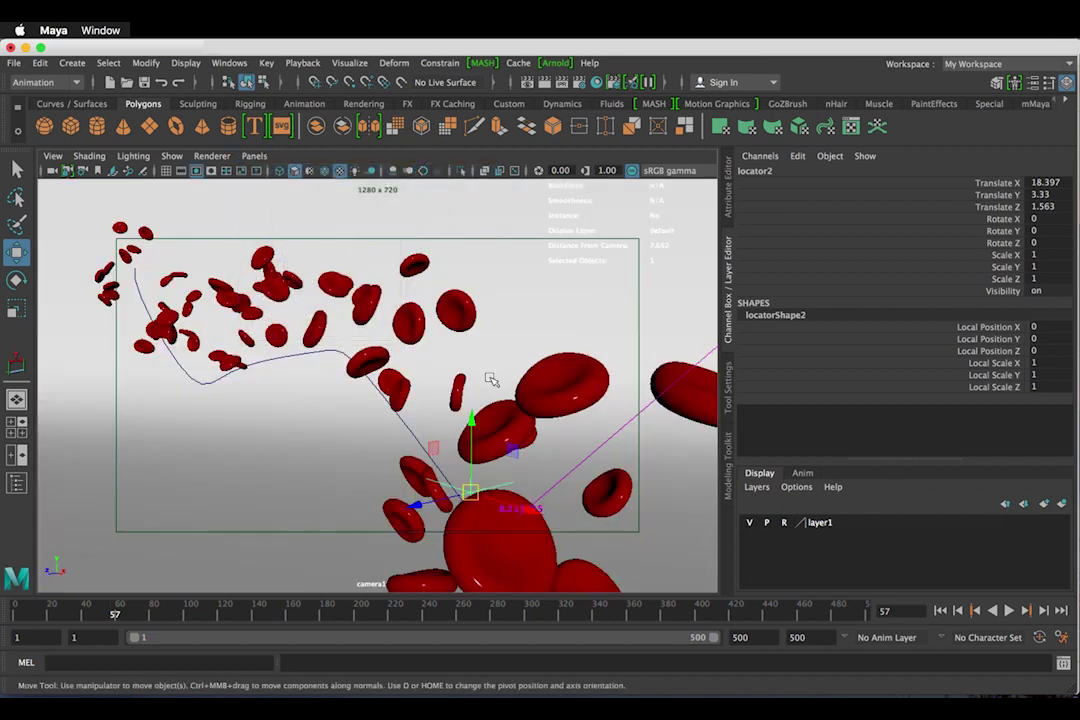
pyautogui.moveTo(474, 494); pyautogui.dragTo(409, 318)
pyautogui.click(252, 156)
pyautogui.moveTo(275, 172)
pyautogui.click(432, 185)
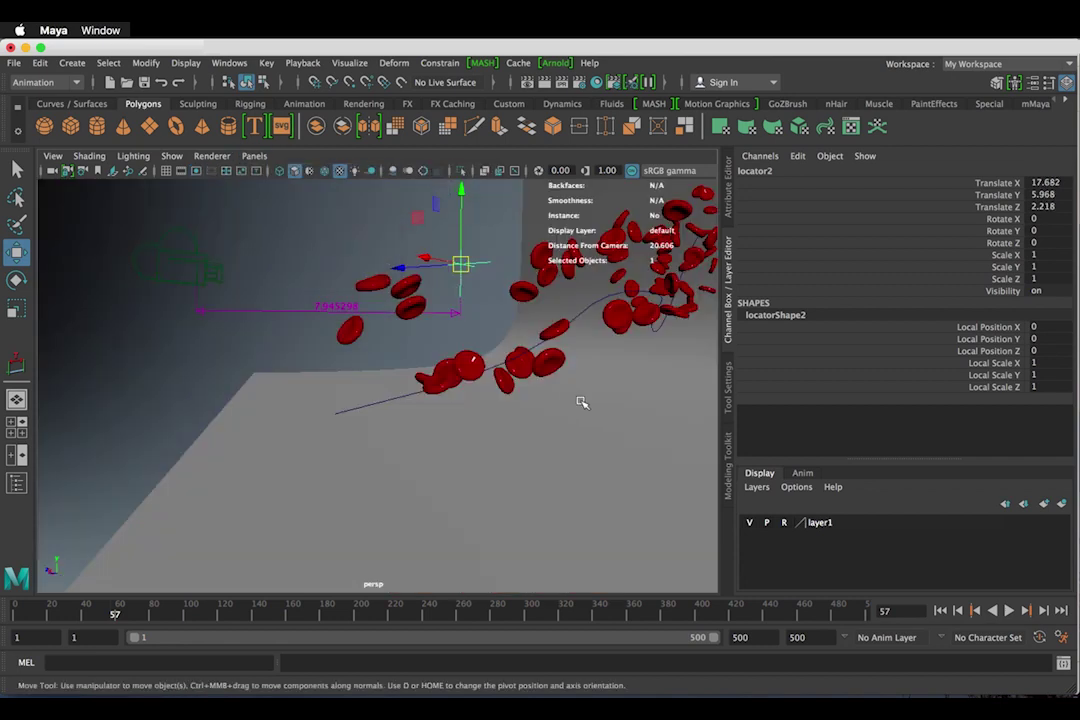
# - Adjust the end locator's depth to match the chosen focus cell, at about X 14.775, Y 6.26, Z -0.226
pyautogui.keyDown('alt'); pyautogui.moveTo(580, 402); pyautogui.dragTo(550, 371); pyautogui.keyUp('alt')
pyautogui.keyDown('alt'); pyautogui.moveTo(550, 371); pyautogui.dragTo(600, 380, button='right'); pyautogui.keyUp('alt')
pyautogui.moveTo(434, 364); pyautogui.dragTo(470, 290)
pyautogui.keyDown('alt'); pyautogui.moveTo(470, 290); pyautogui.dragTo(494, 216); pyautogui.keyUp('alt')
pyautogui.keyDown('alt'); pyautogui.moveTo(494, 216); pyautogui.dragTo(540, 240, button='right'); pyautogui.keyUp('alt')
pyautogui.moveTo(311, 295); pyautogui.dragTo(310, 350)
pyautogui.keyDown('alt'); pyautogui.moveTo(160, 400); pyautogui.dragTo(222, 427, button='right'); pyautogui.keyUp('alt')
pyautogui.moveTo(337, 282); pyautogui.dragTo(340, 230)
pyautogui.keyDown('alt'); pyautogui.moveTo(222, 427); pyautogui.dragTo(108, 236); pyautogui.keyUp('alt')
pyautogui.moveTo(622, 393); pyautogui.dragTo(600, 460)
pyautogui.keyDown('alt'); pyautogui.moveTo(420, 410); pyautogui.dragTo(383, 429); pyautogui.keyUp('alt')
pyautogui.keyDown('alt'); pyautogui.moveTo(383, 429); pyautogui.dragTo(266, 352, button='right'); pyautogui.keyUp('alt')
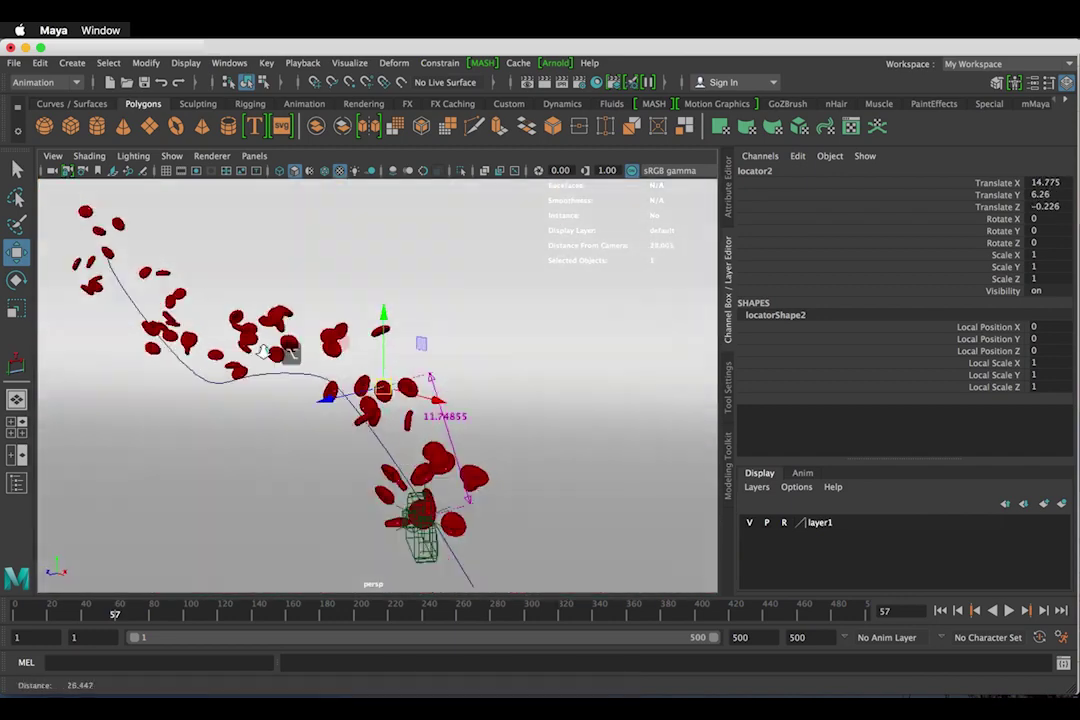
pyautogui.keyDown('alt'); pyautogui.moveTo(266, 352); pyautogui.dragTo(270, 300); pyautogui.keyUp('alt')
# - Look through camera1, select it in the scene list and enable depth of field in its Arnold attributes
pyautogui.click(254, 156)
pyautogui.moveTo(290, 171)
pyautogui.click(432, 171)
pyautogui.click(16, 483)
pyautogui.click(96, 399)
pyautogui.click(95, 413)
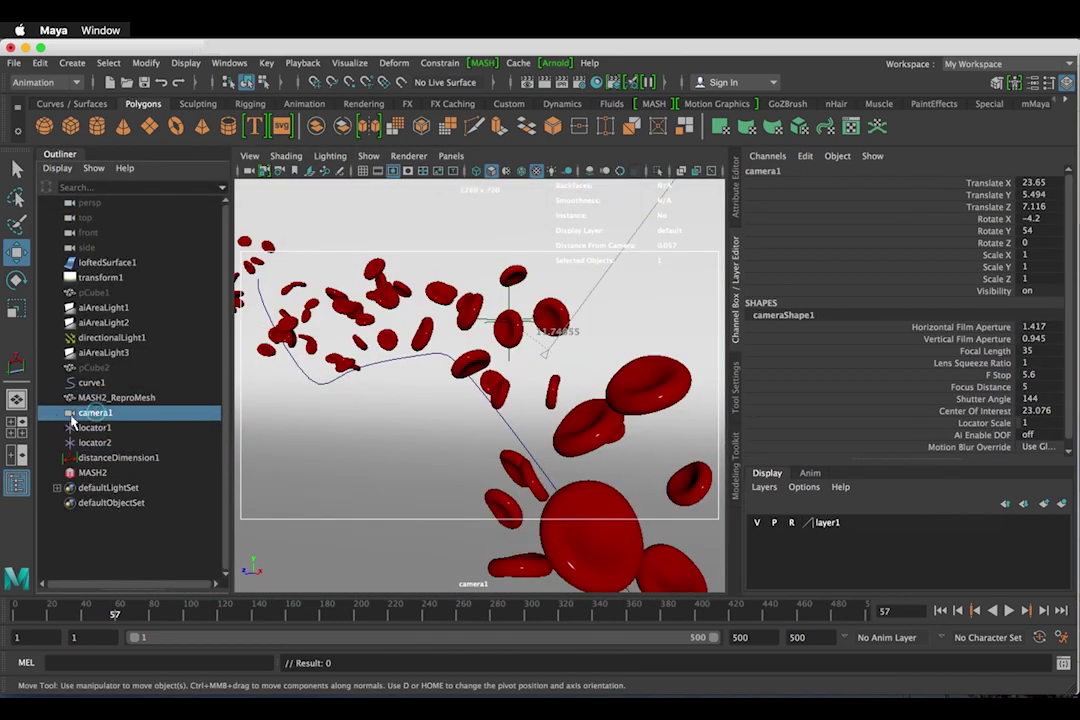
pyautogui.hotkey('ctrl', 'a')
pyautogui.click(760, 316)
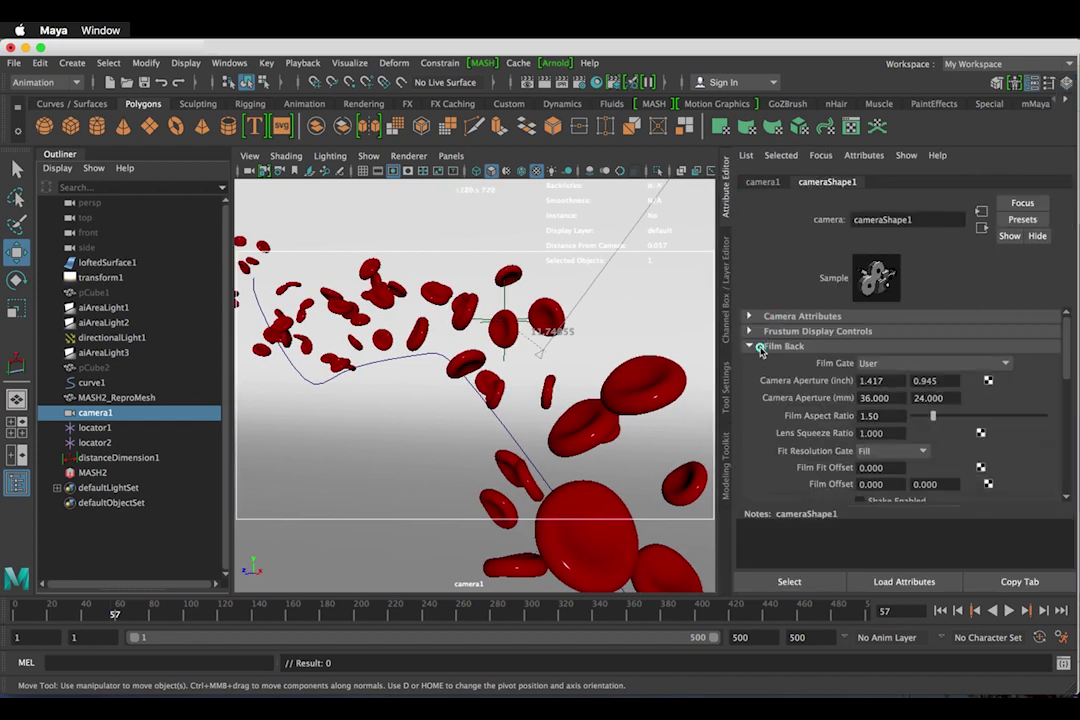
pyautogui.click(765, 346)
pyautogui.click(777, 481)
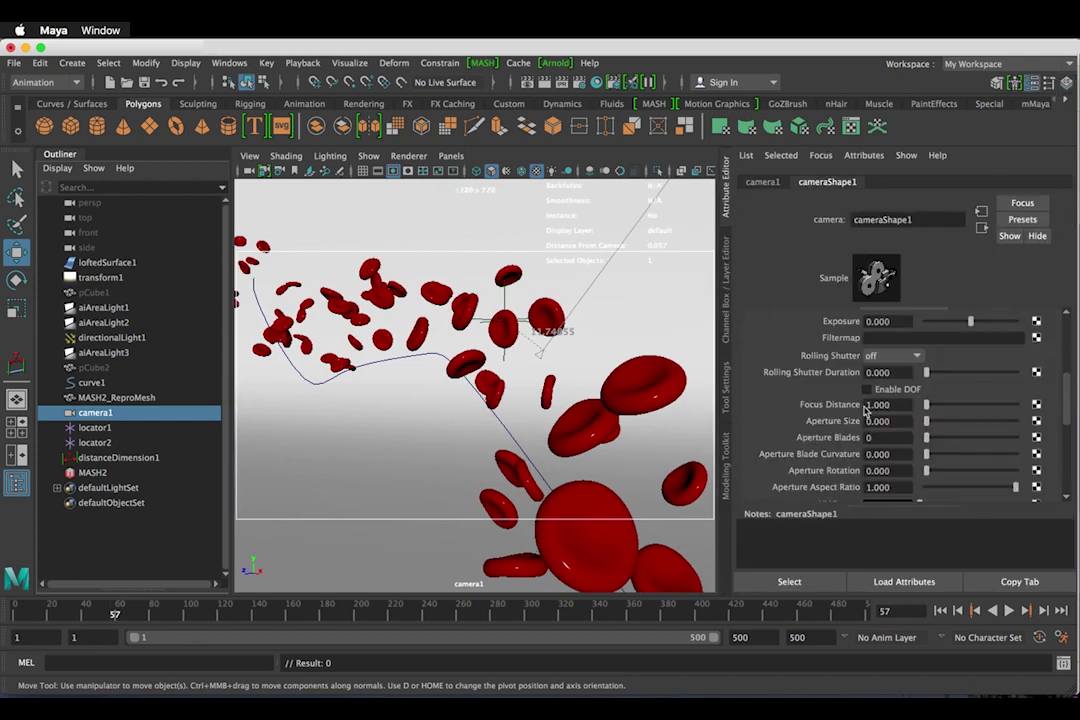
pyautogui.scroll(-1, 860, 400)
pyautogui.click(866, 383)
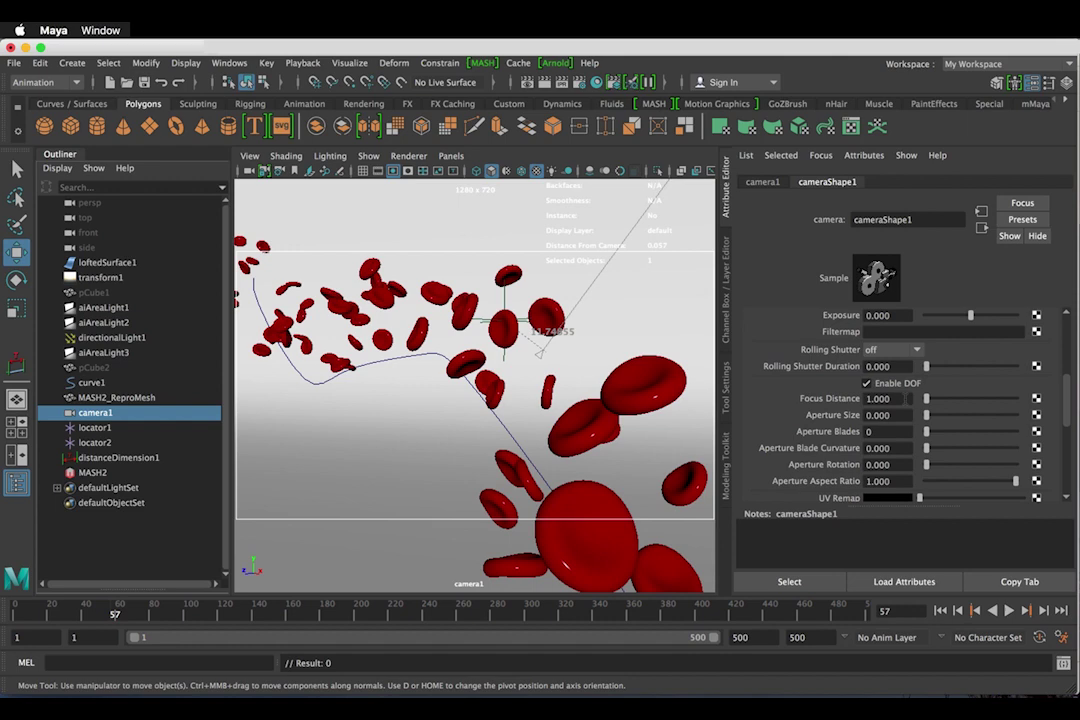
# - Set camera1's Focus Distance to 11.74
pyautogui.moveTo(906, 398); pyautogui.dragTo(829, 397)
pyautogui.write('11.74')
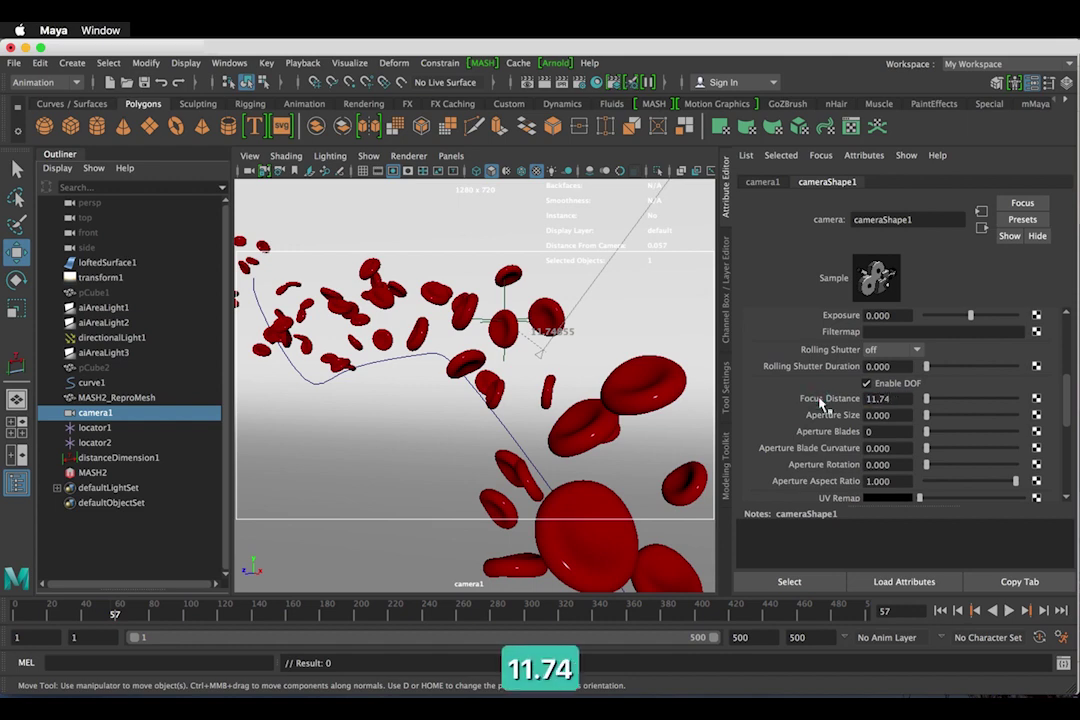
pyautogui.press('Return')
# - Set camera1's Aperture Size to 0.2 and Aperture Blades to 7
pyautogui.click(890, 415)
pyautogui.press('BackSpace')
pyautogui.press('BackSpace')
pyautogui.press('BackSpace')
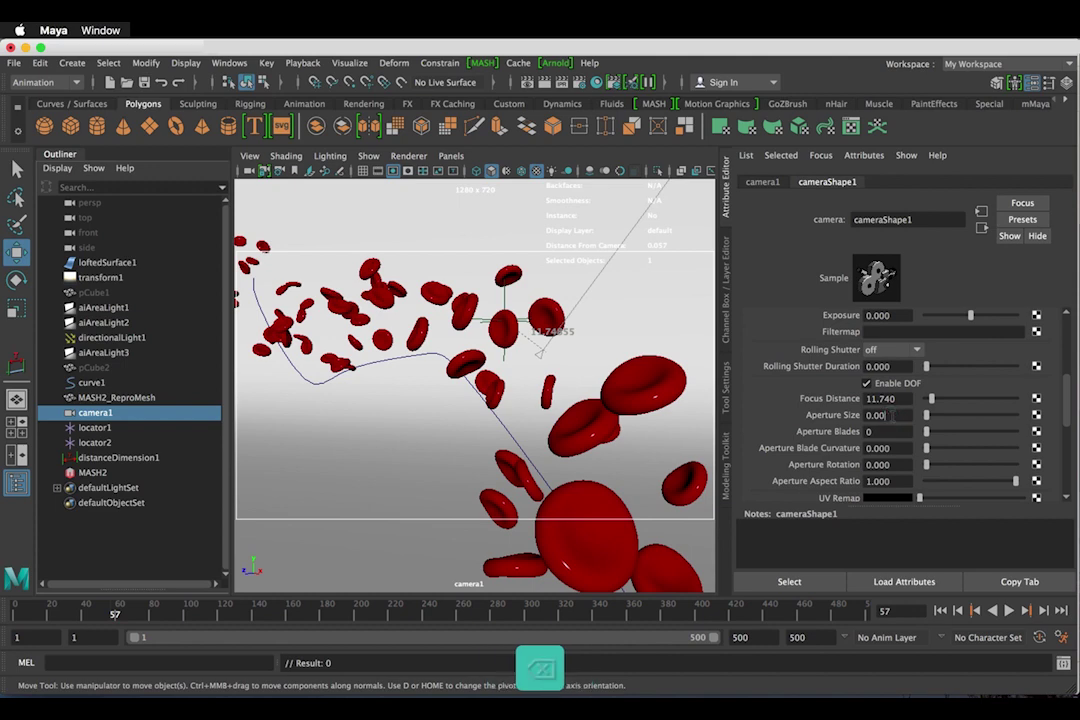
pyautogui.write('2')
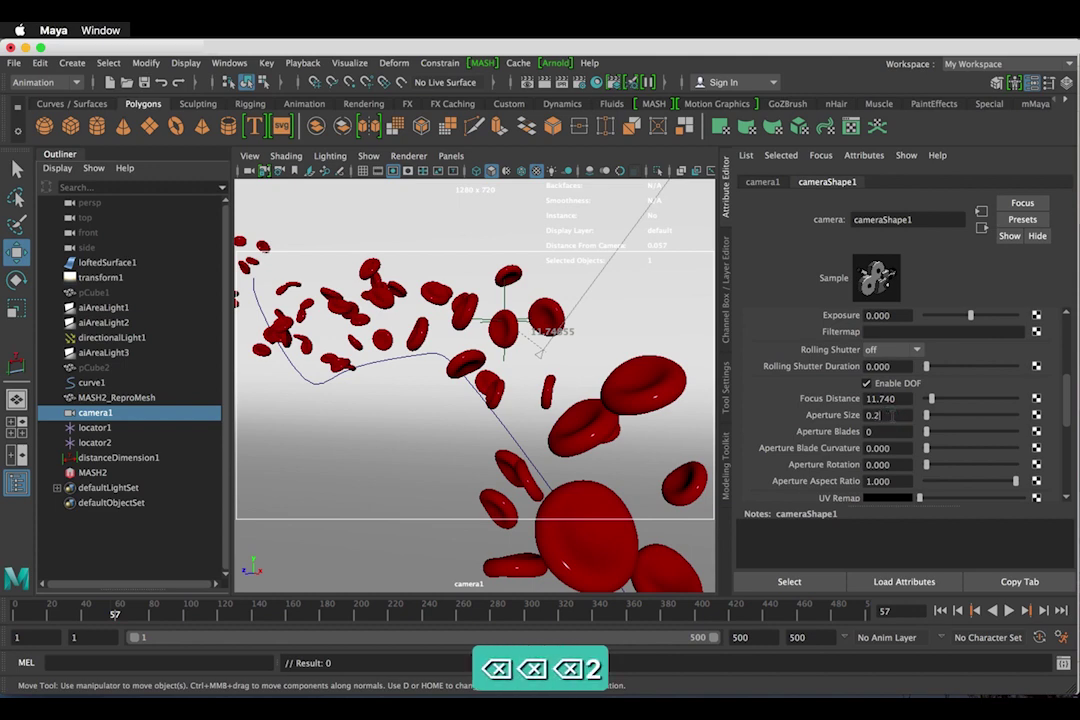
pyautogui.moveTo(901, 431); pyautogui.dragTo(772, 426)
pyautogui.write('7')
pyautogui.press('Return')
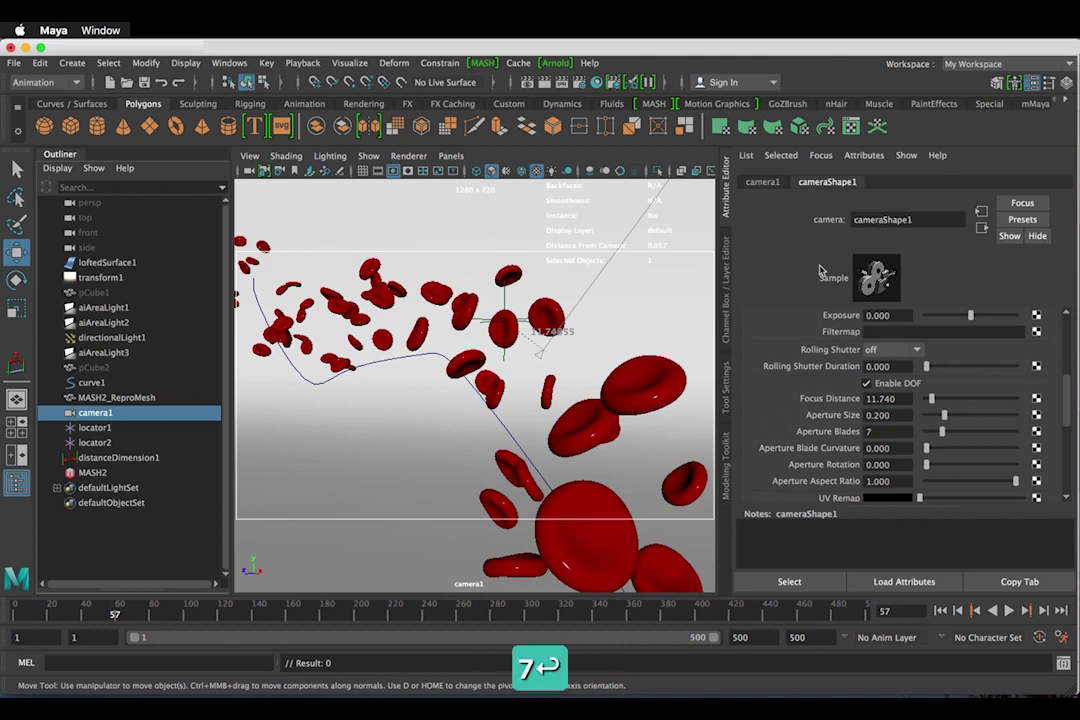
# - Save the scene and render the camera1 view in the Arnold RenderView
pyautogui.press('super+s')
pyautogui.click(556, 63)
pyautogui.click(570, 96)
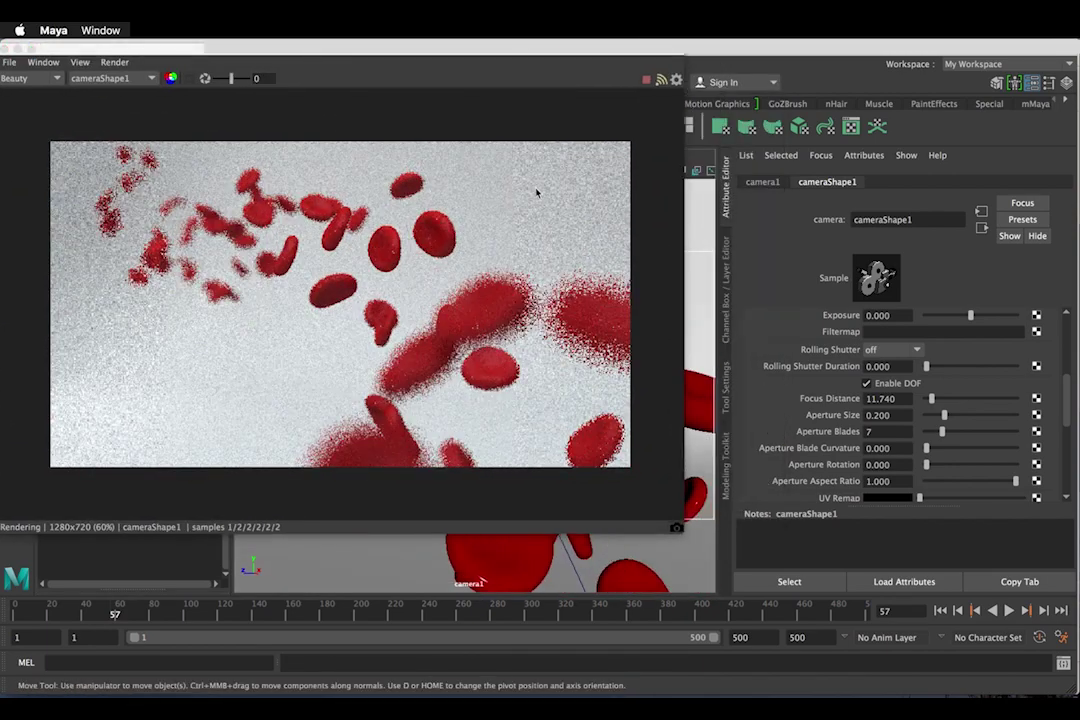
# - Reduce camera1's Aperture Size to 0.05 while the Arnold render updates
pyautogui.click(894, 417)
pyautogui.press('BackSpace')
pyautogui.press('BackSpace')
pyautogui.press('BackSpace')
pyautogui.write('05')
pyautogui.press('Return')
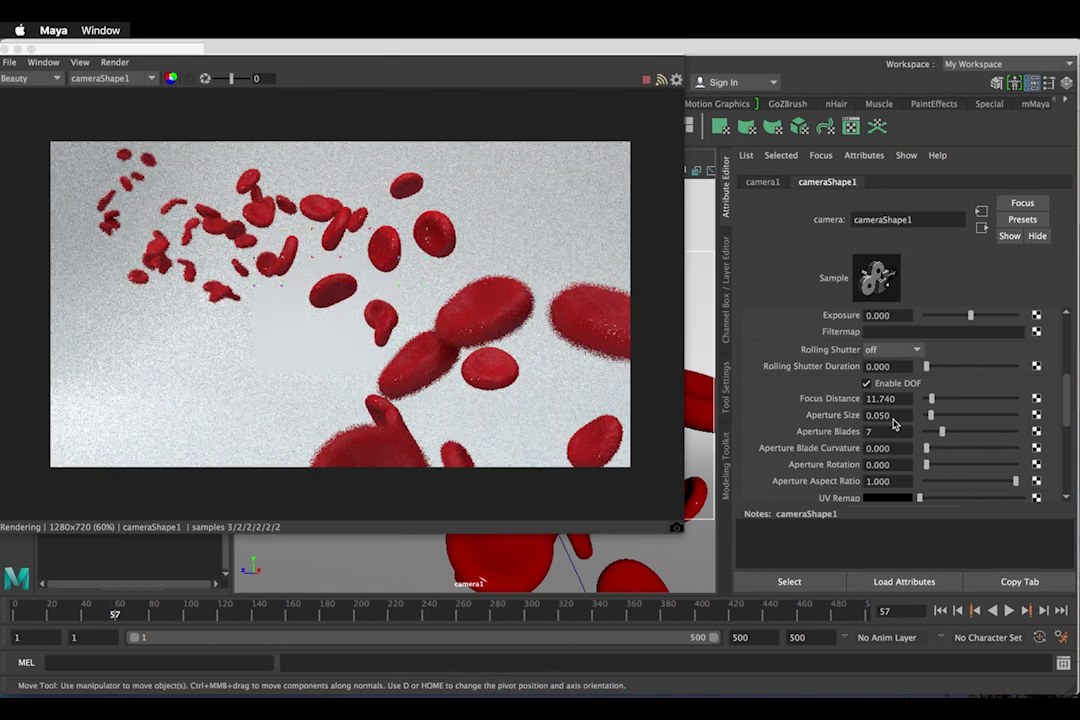
# - Set camera1's Aperture Size to 0.03
pyautogui.press('Left')
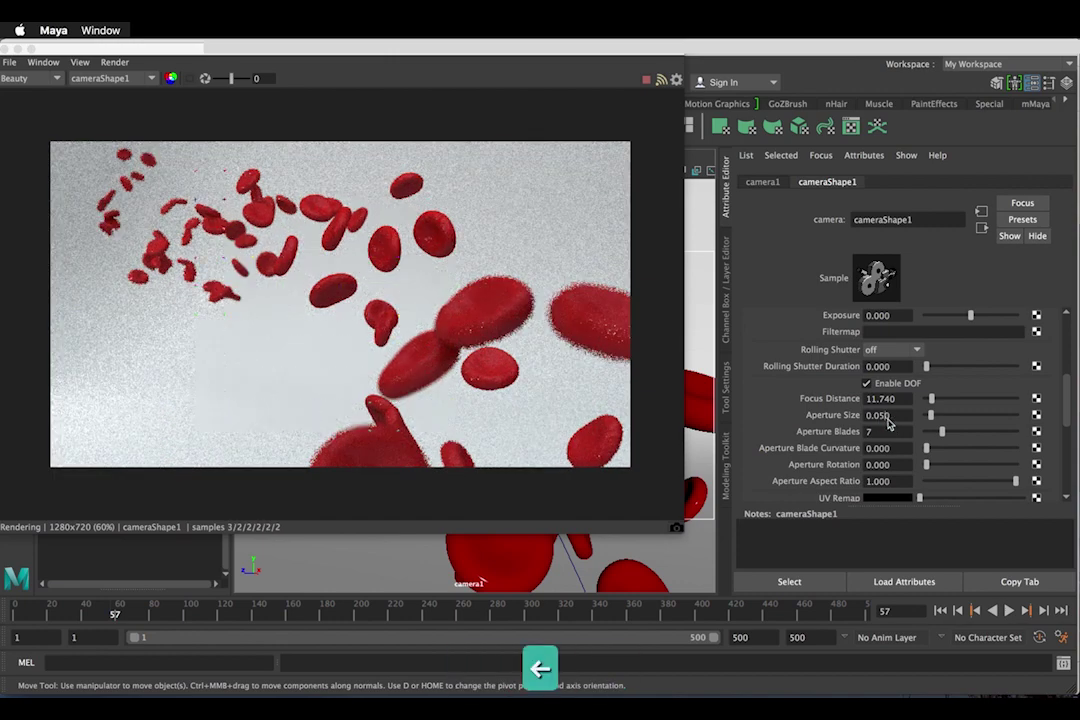
pyautogui.press('BackSpace')
pyautogui.write('3')
pyautogui.press('Return')
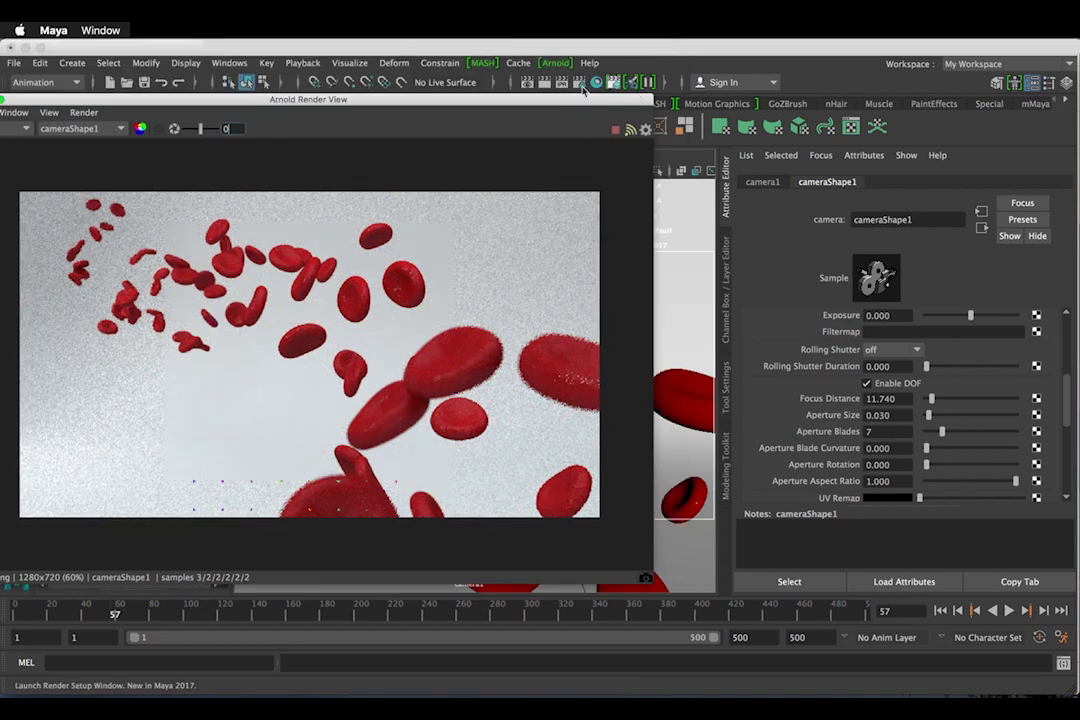
# - Raise the Camera (AA) samples to 5 in the Arnold render settings
pyautogui.click(580, 83)
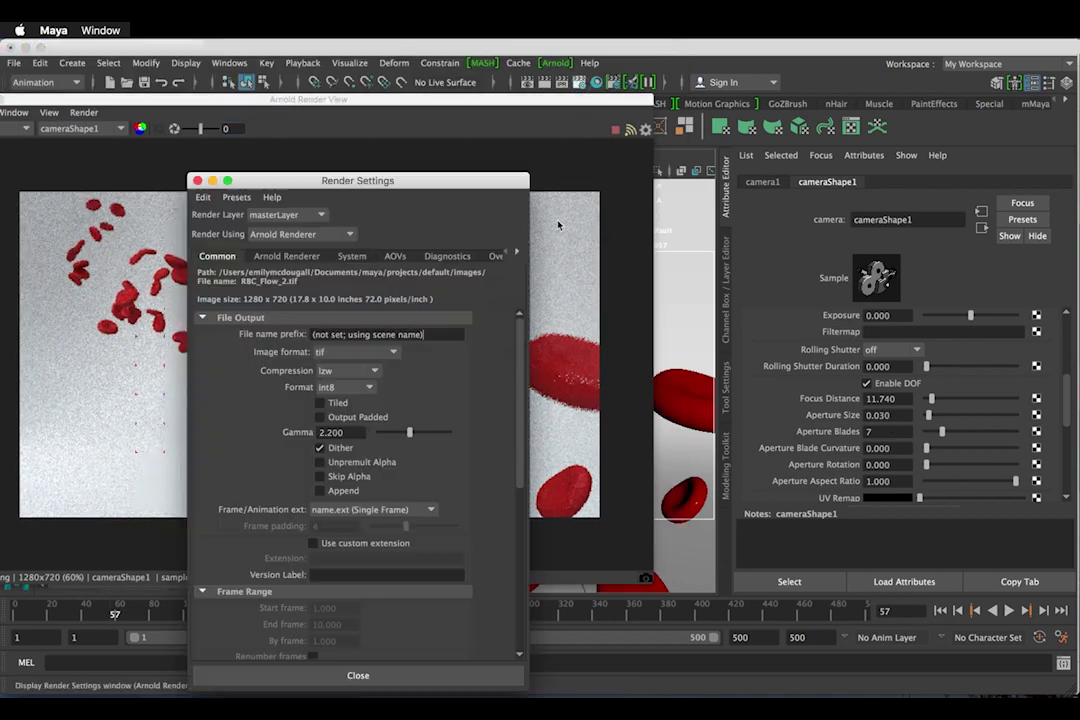
pyautogui.moveTo(470, 190); pyautogui.dragTo(834, 128)
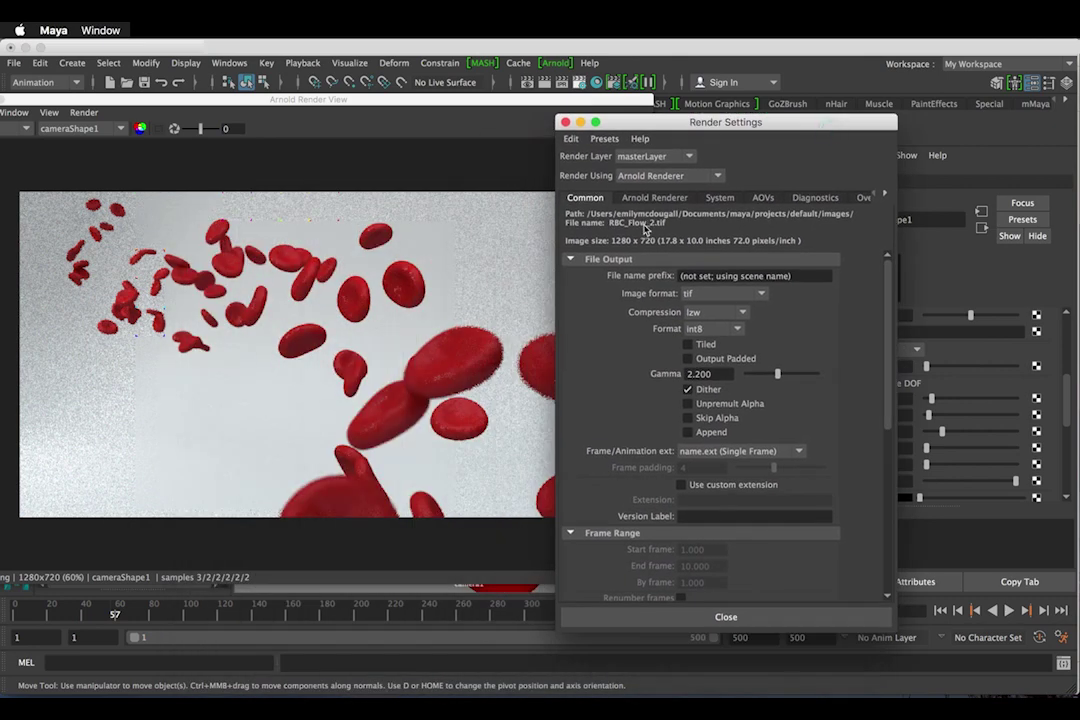
pyautogui.click(654, 199)
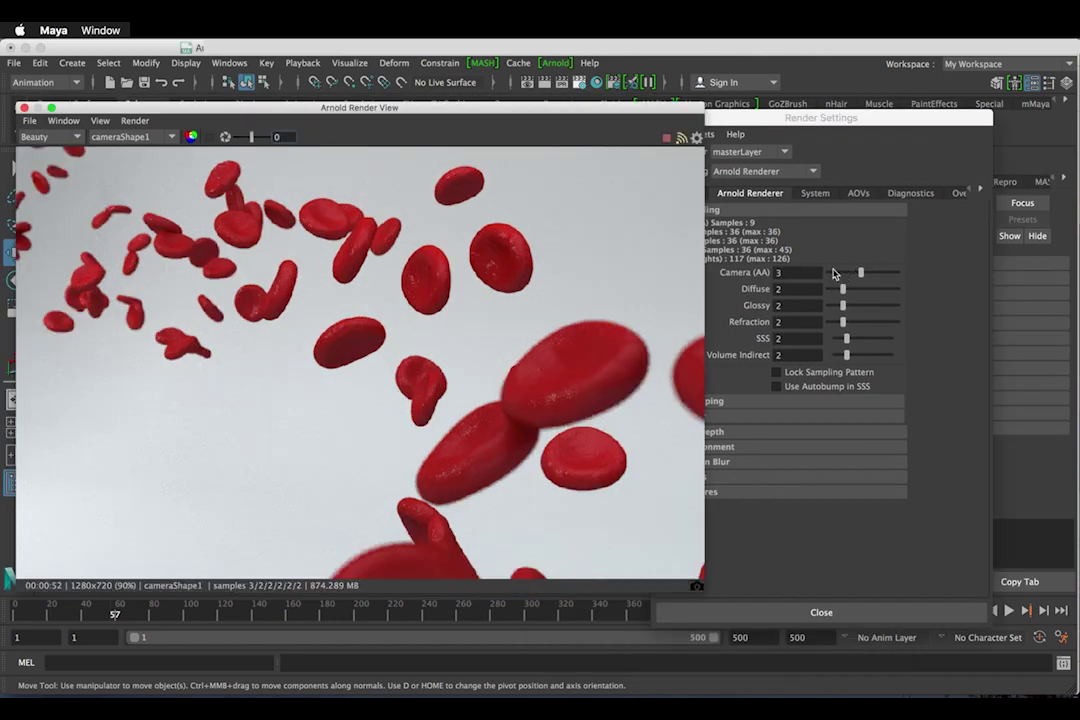
pyautogui.click(793, 277)
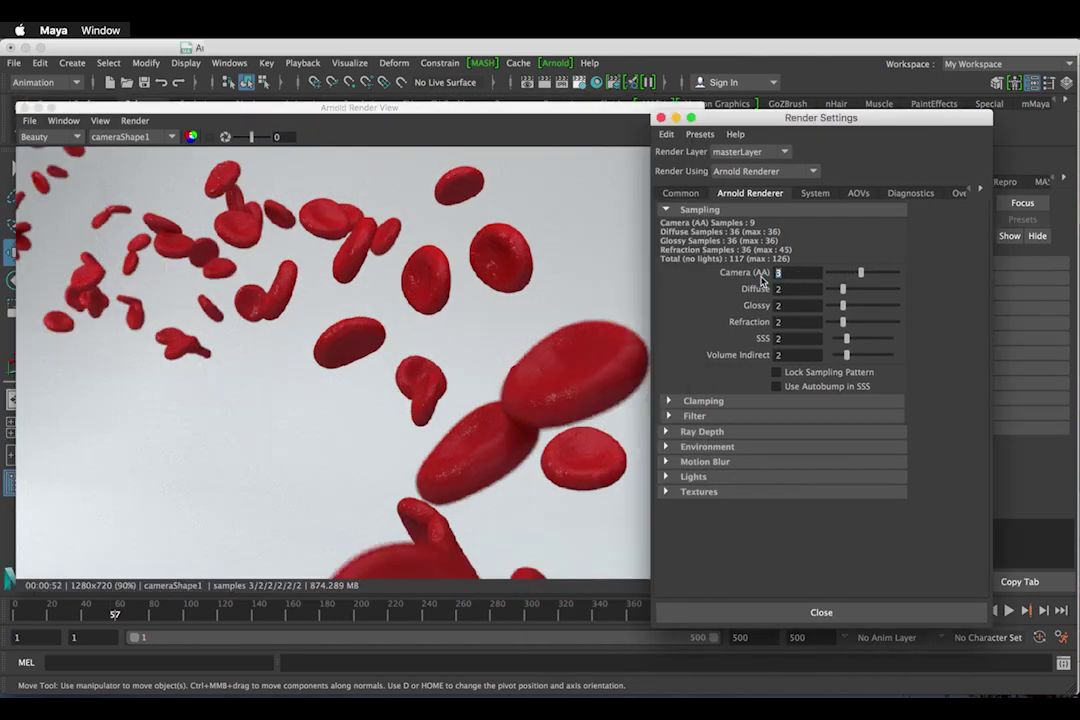
pyautogui.write('5')
pyautogui.click(414, 265)
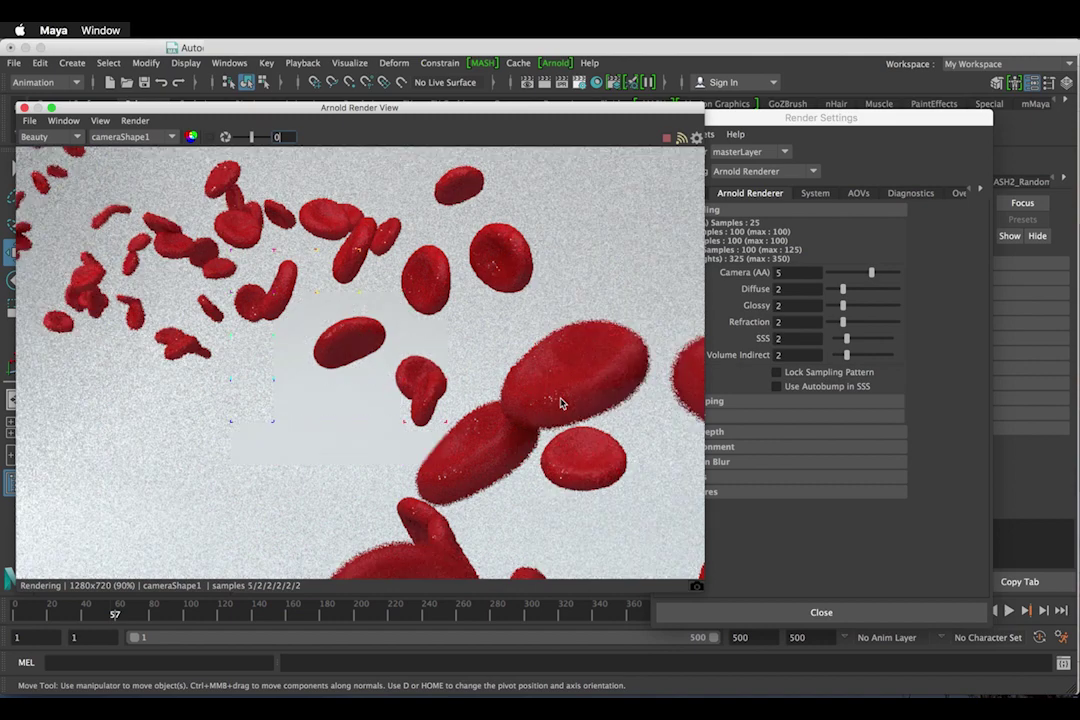
# - Set the gaussian filter width to 3 and store a snapshot of the current render in the Arnold Render View
pyautogui.click(714, 422)
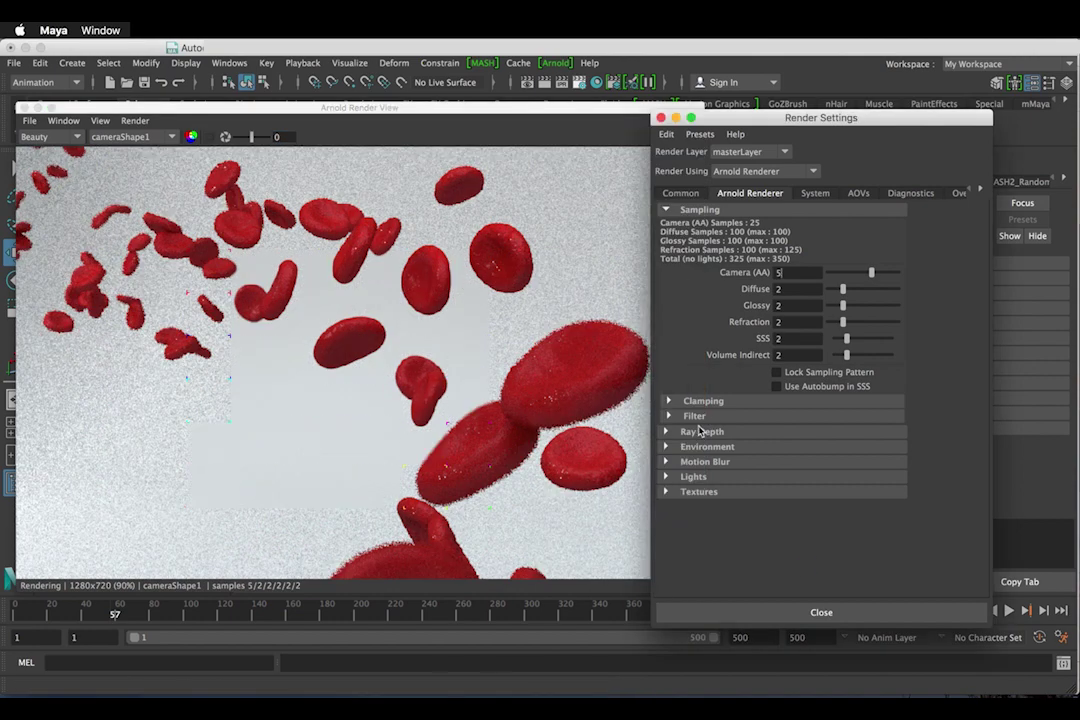
pyautogui.click(697, 416)
pyautogui.press('BackSpace')
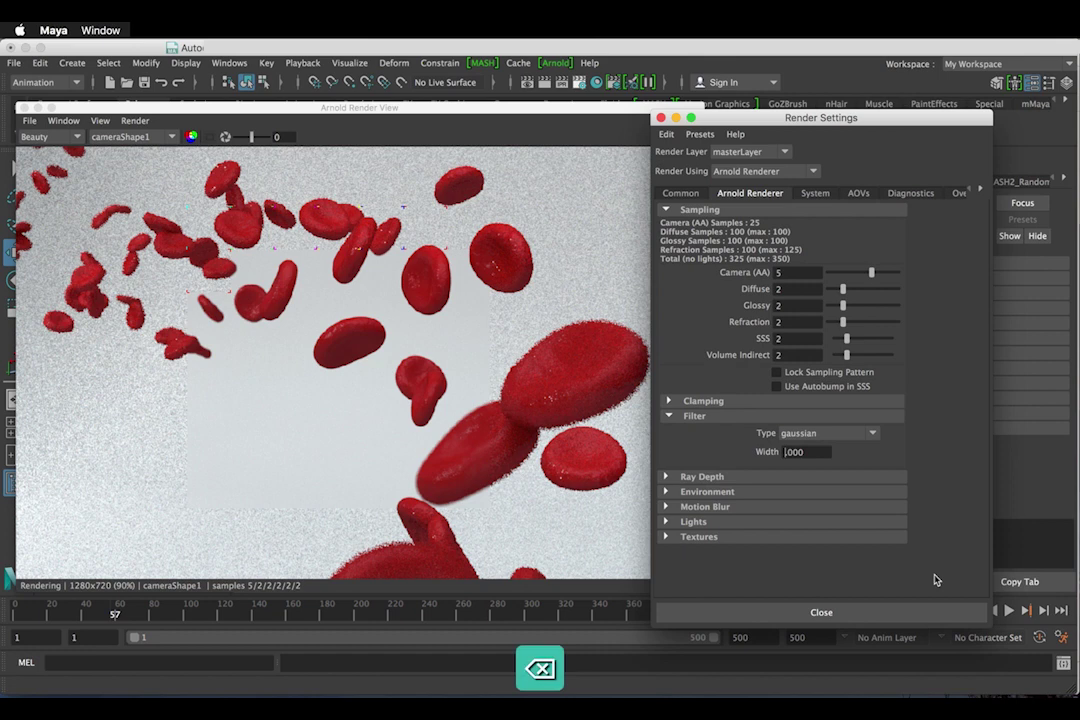
pyautogui.write('3')
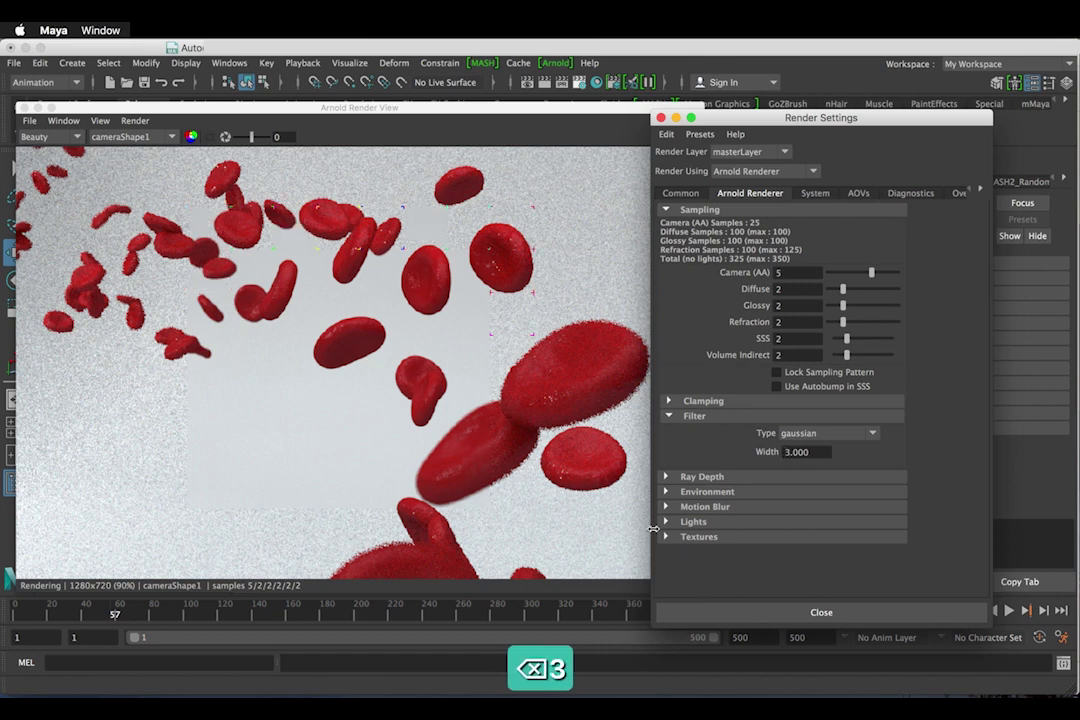
pyautogui.click(585, 118)
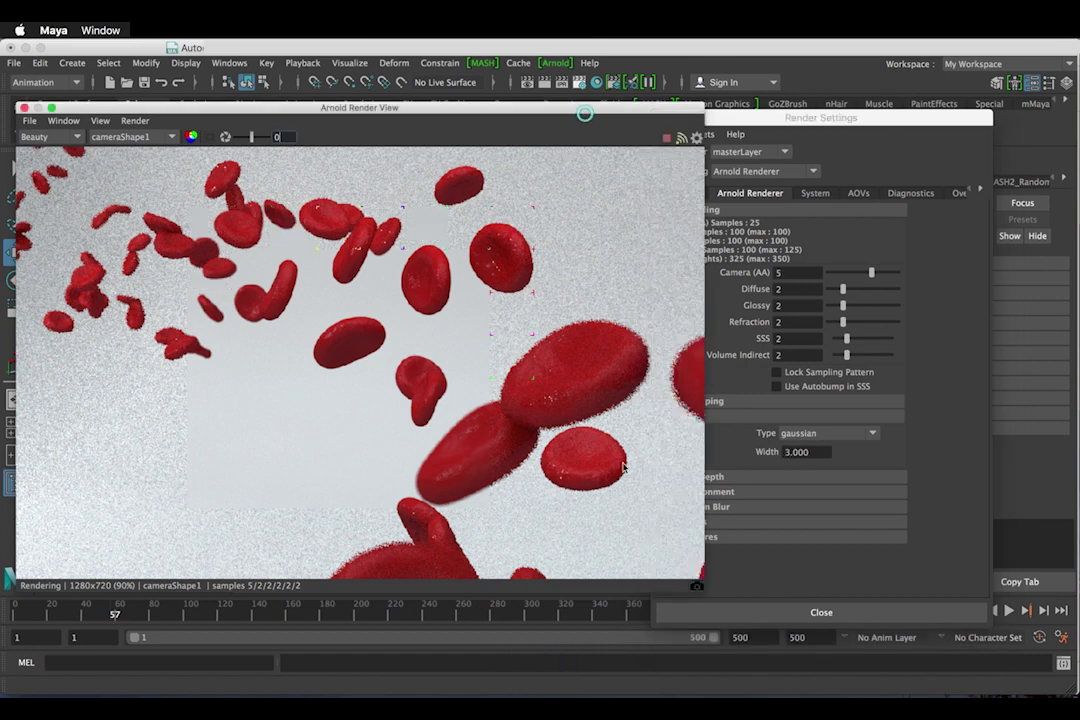
pyautogui.click(696, 584)
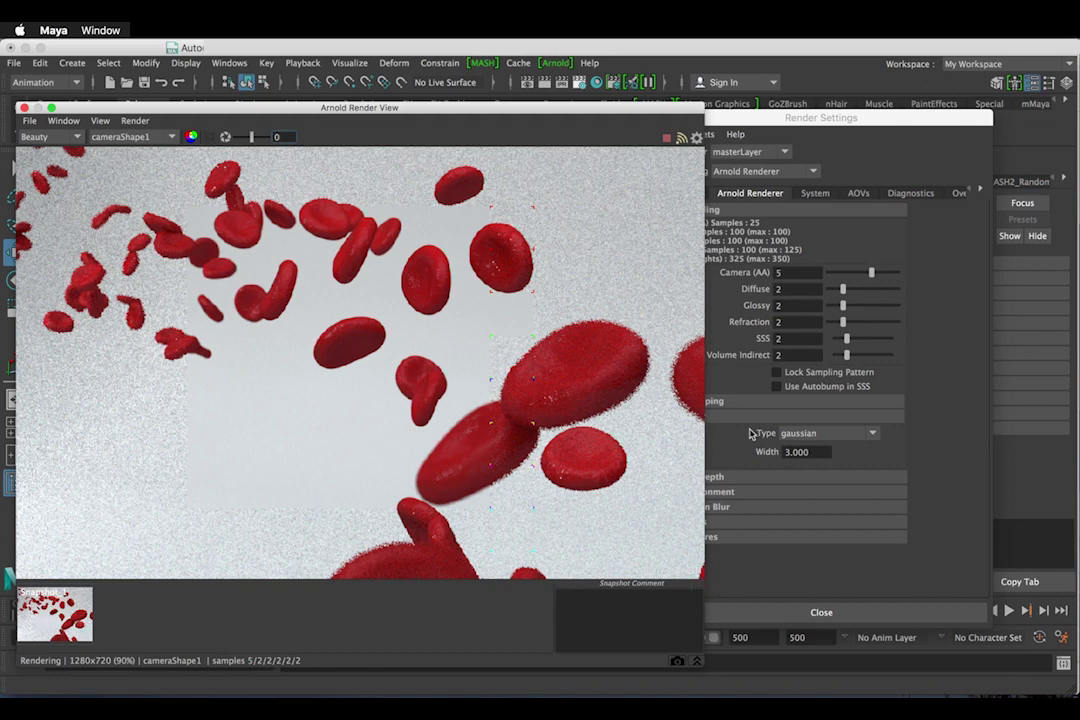
# - Set the filter width to 4, the Camera (AA) samples to 6, and the Diffuse and Glossy samples to 3
pyautogui.click(932, 455)
pyautogui.write('3')
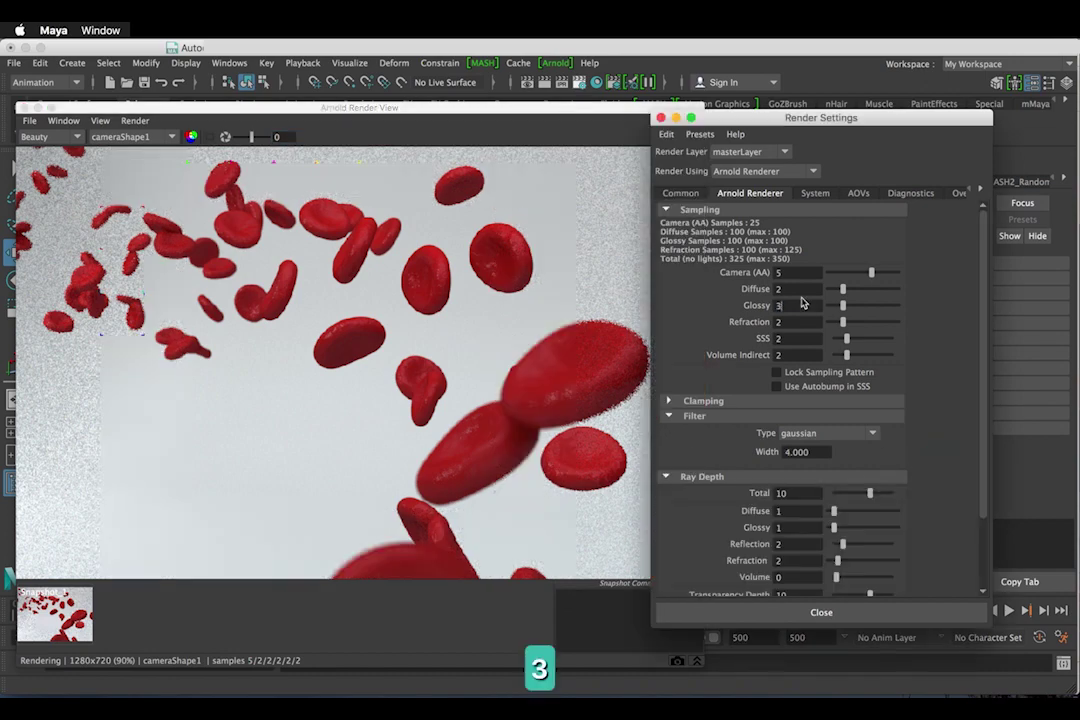
pyautogui.press('Return')
pyautogui.moveTo(792, 289); pyautogui.dragTo(744, 275)
pyautogui.write('36')
pyautogui.press('Return')
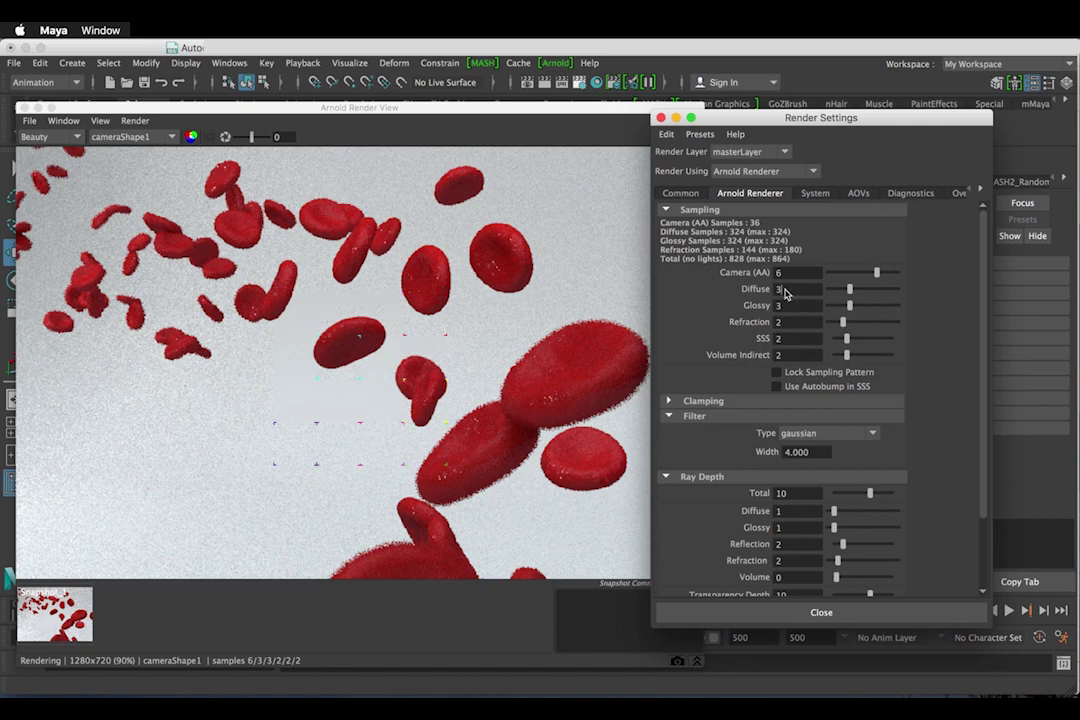
# - Set the Arnold render's Bucket Size to 32 in the system settings
pyautogui.click(812, 193)
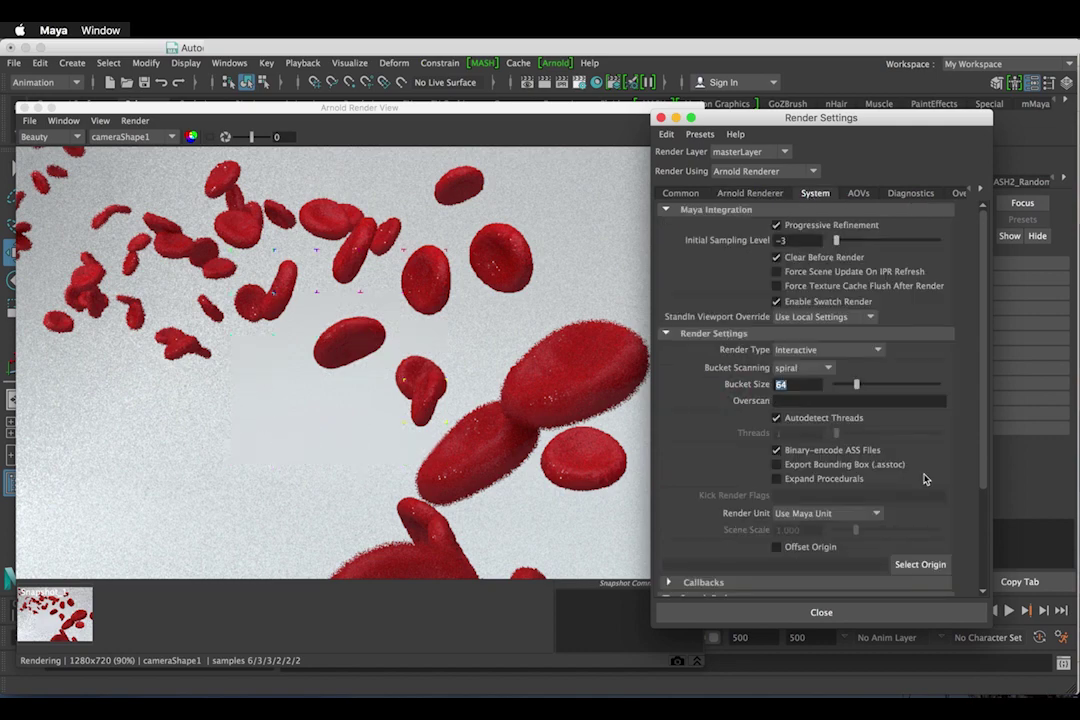
pyautogui.write('32')
pyautogui.press('Return')
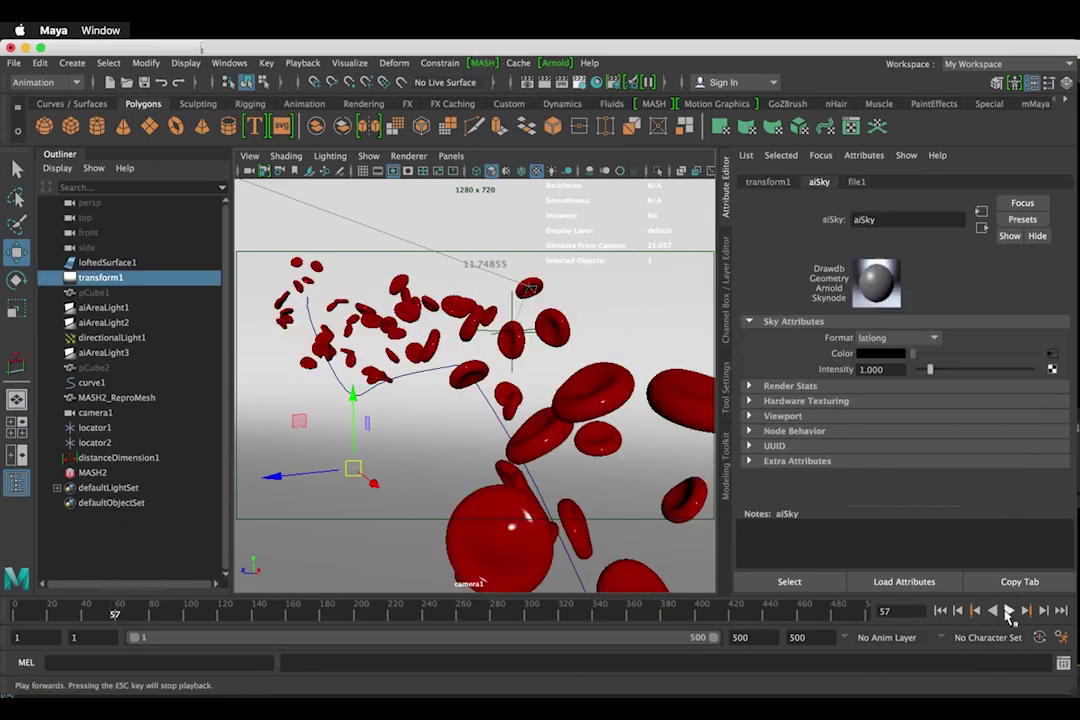
# - Test the animation playback and cache the MASH2 network over the time slider range to an Alembic file named rbc
pyautogui.click(1008, 611)
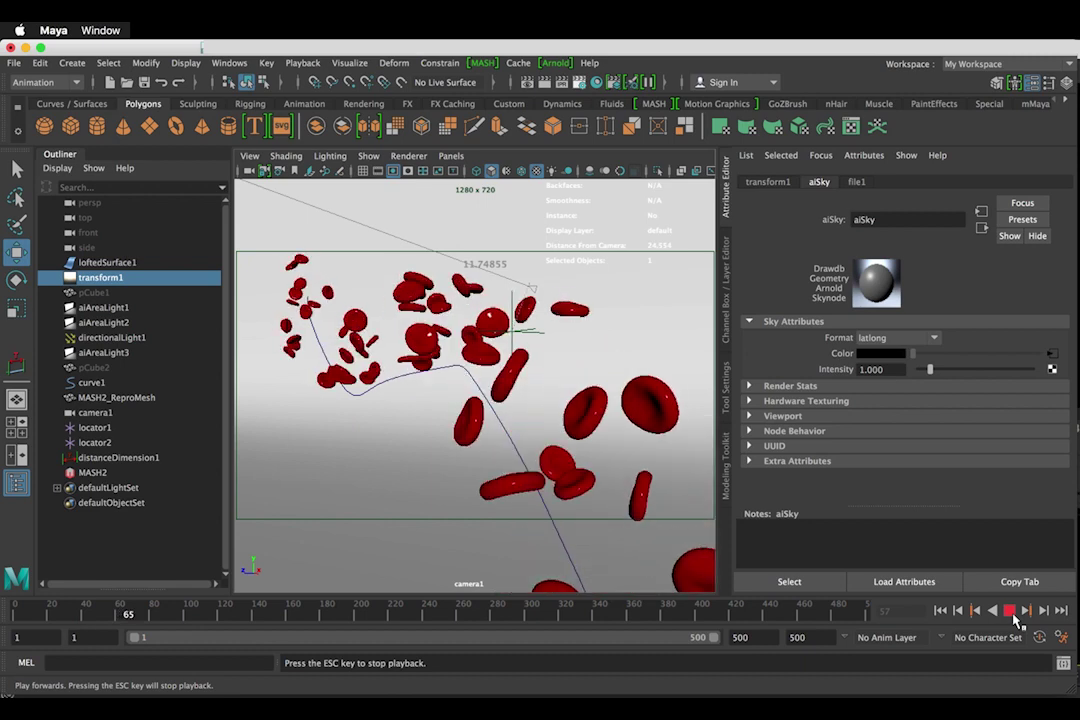
pyautogui.click(1010, 611)
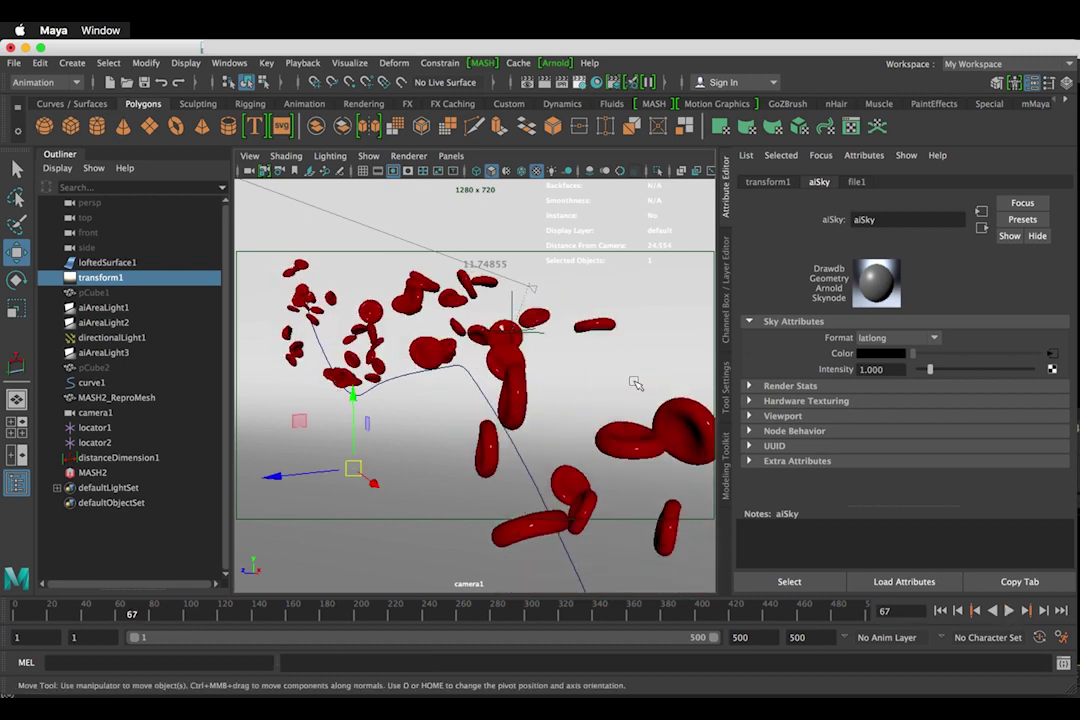
pyautogui.click(654, 104)
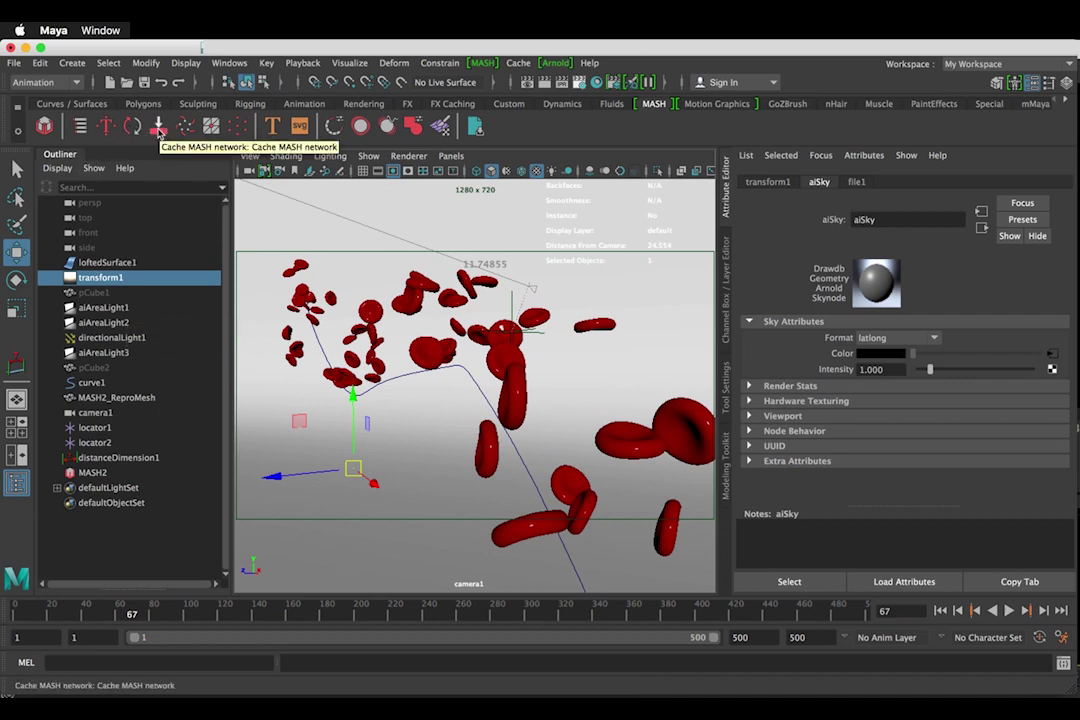
pyautogui.click(80, 472)
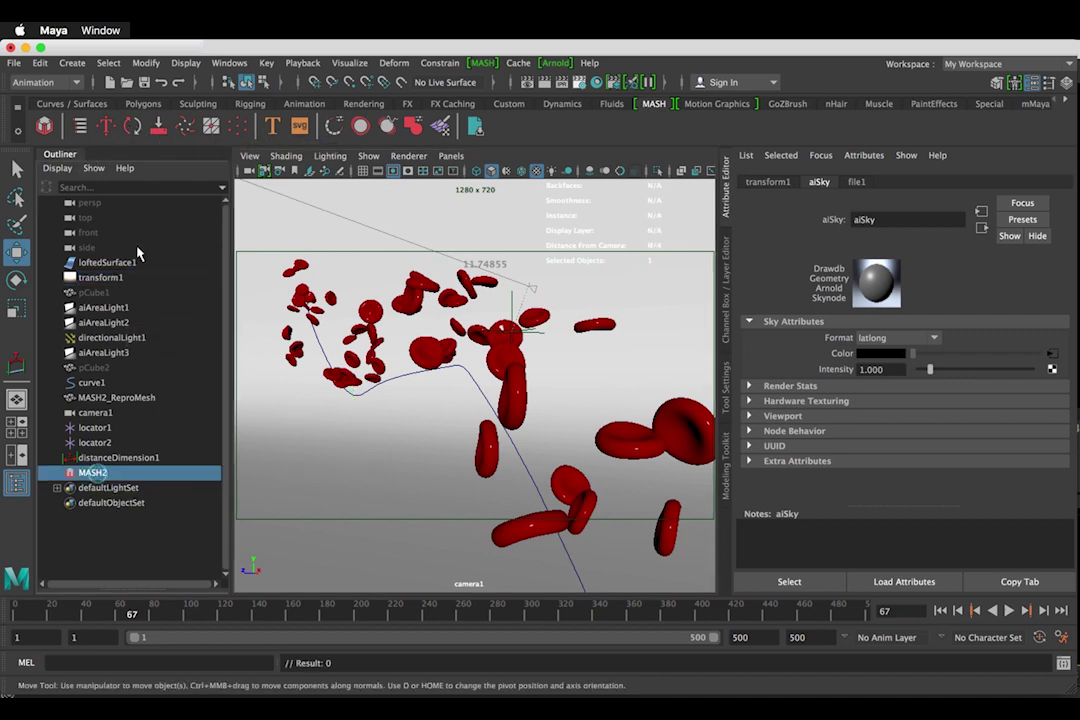
pyautogui.click(158, 128)
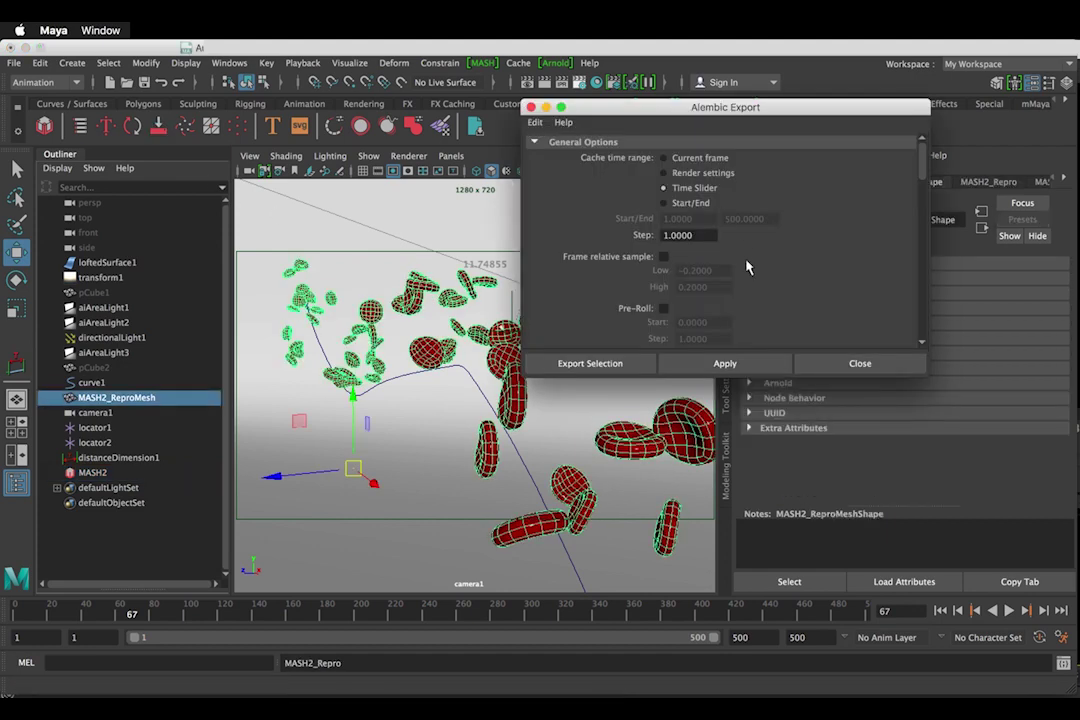
pyautogui.scroll(-3, 798, 214)
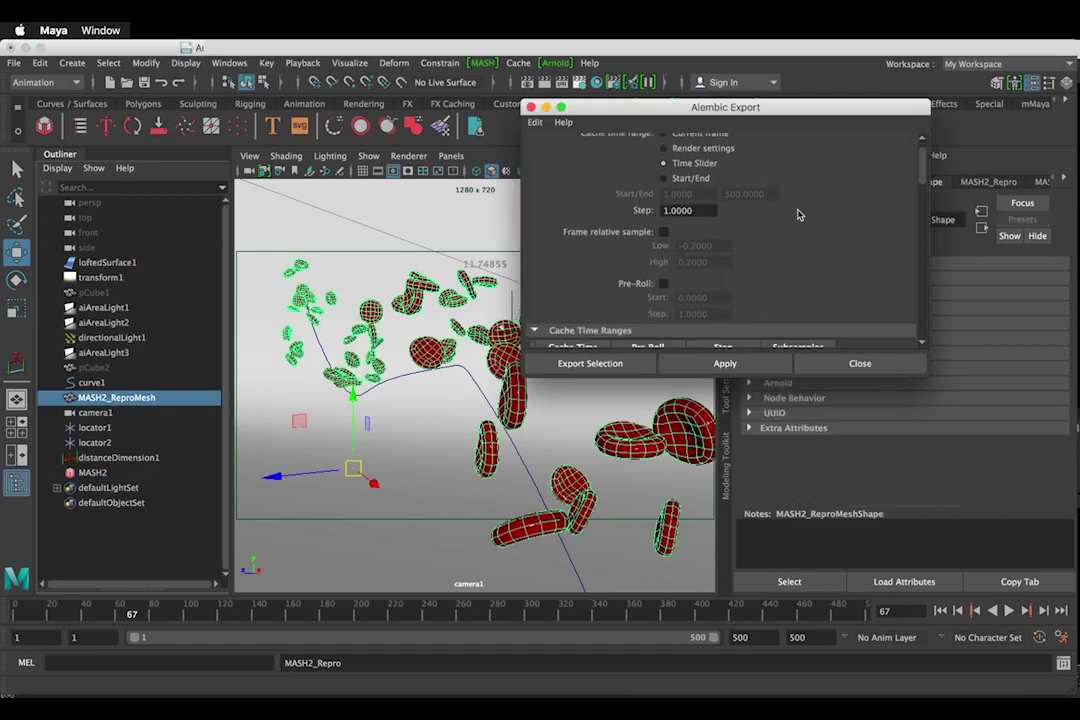
pyautogui.scroll(-5, 798, 214)
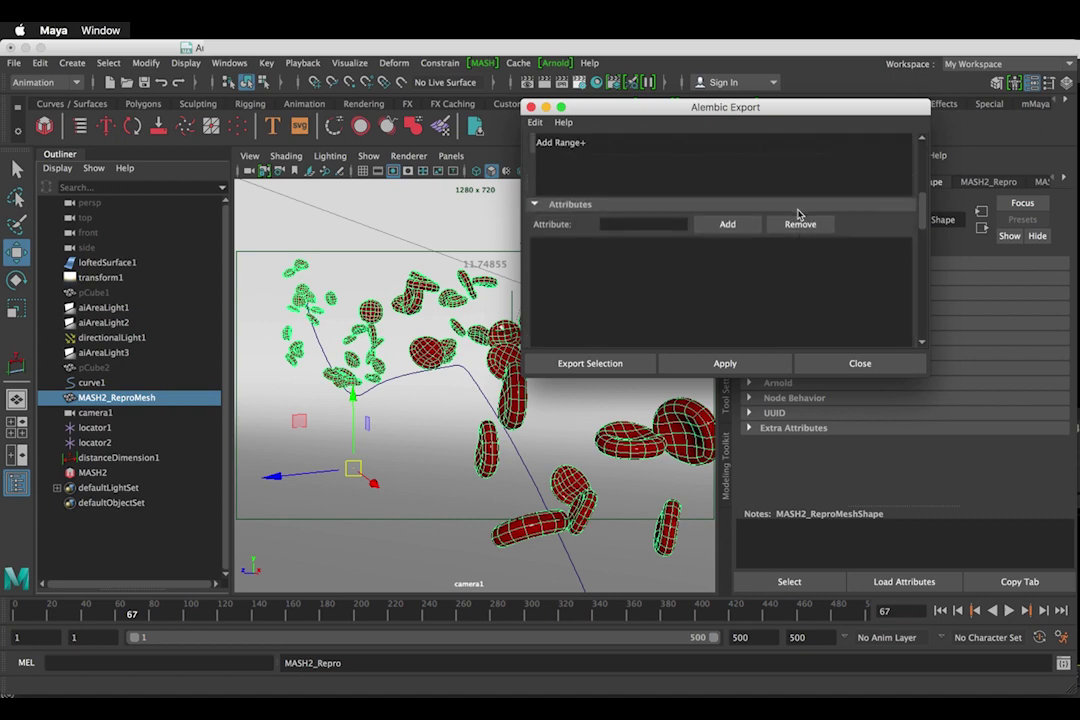
pyautogui.click(722, 367)
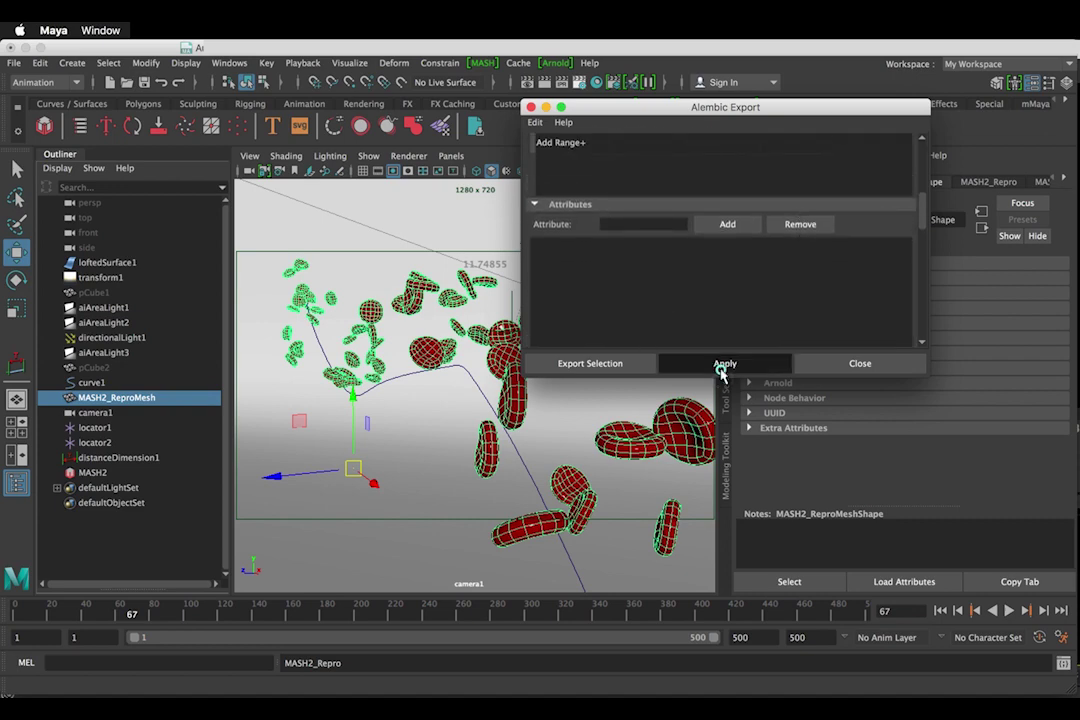
pyautogui.write('rbc')
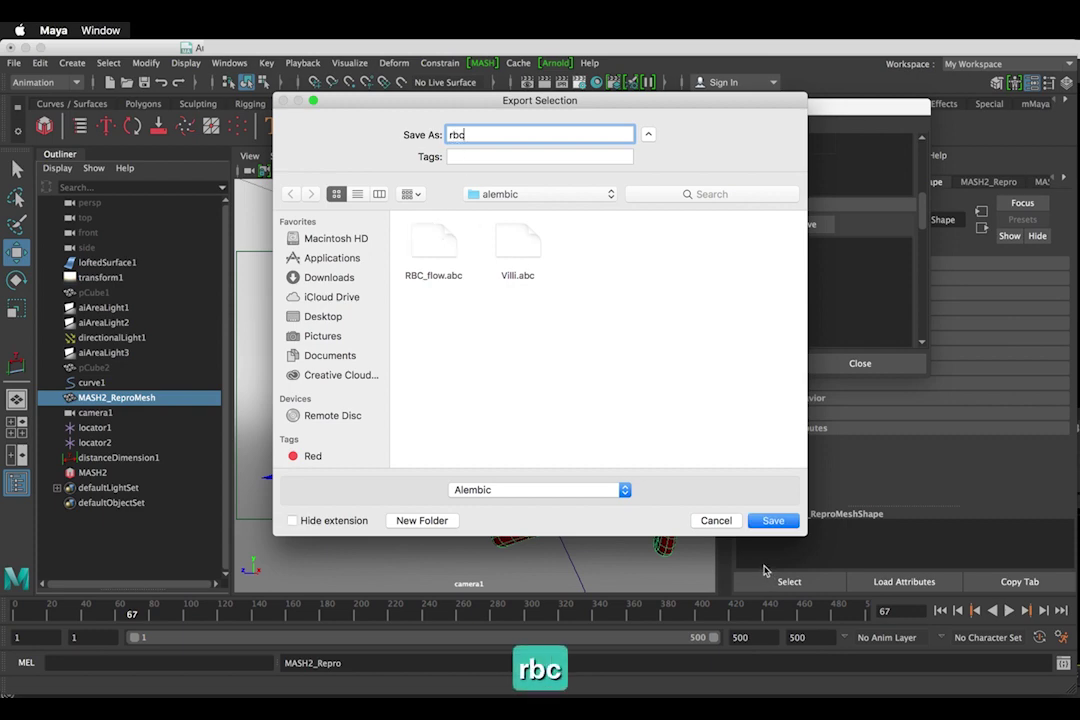
pyautogui.click(773, 521)
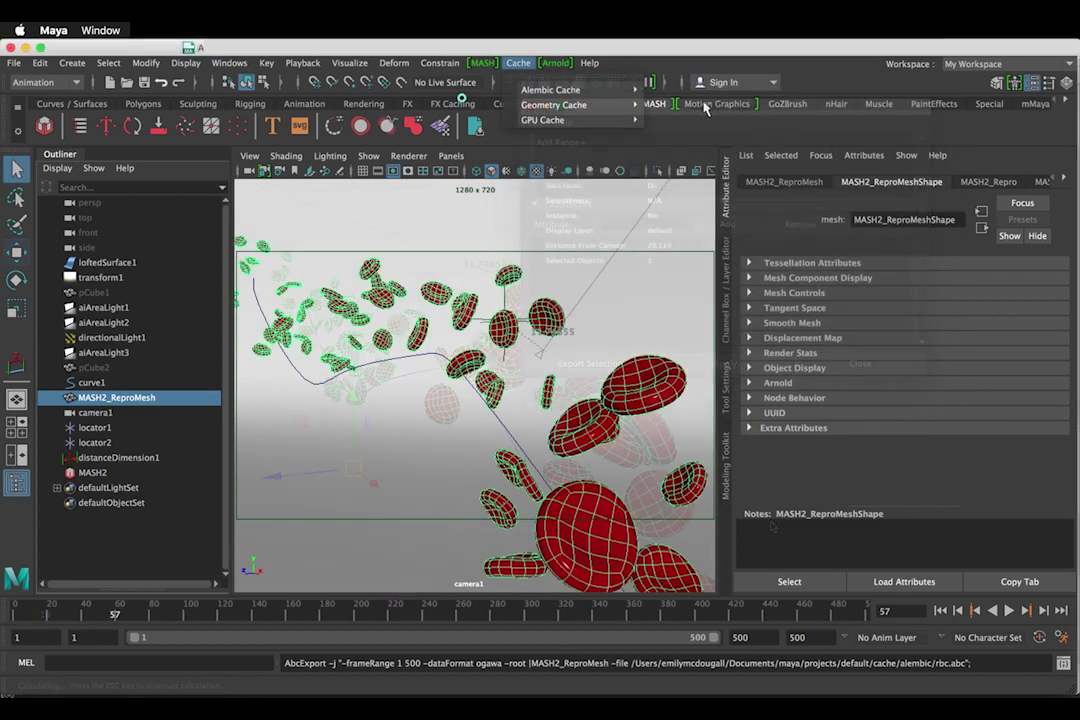
# - Import the rbc.abc Alembic cache into the scene
pyautogui.moveTo(550, 90)
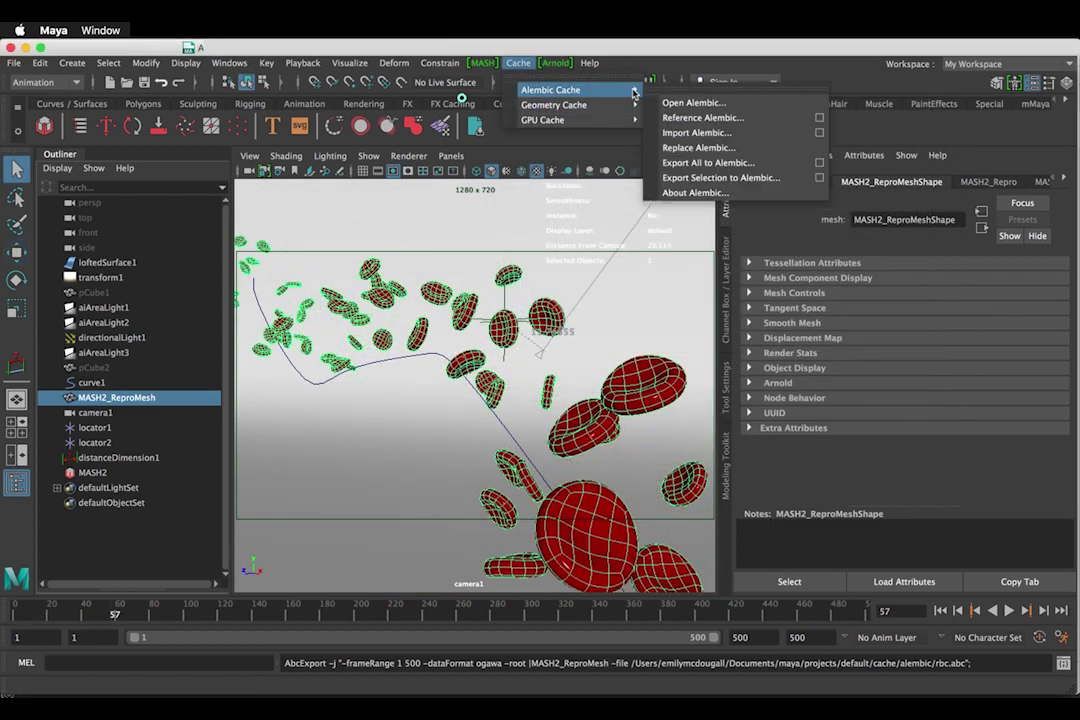
pyautogui.click(702, 134)
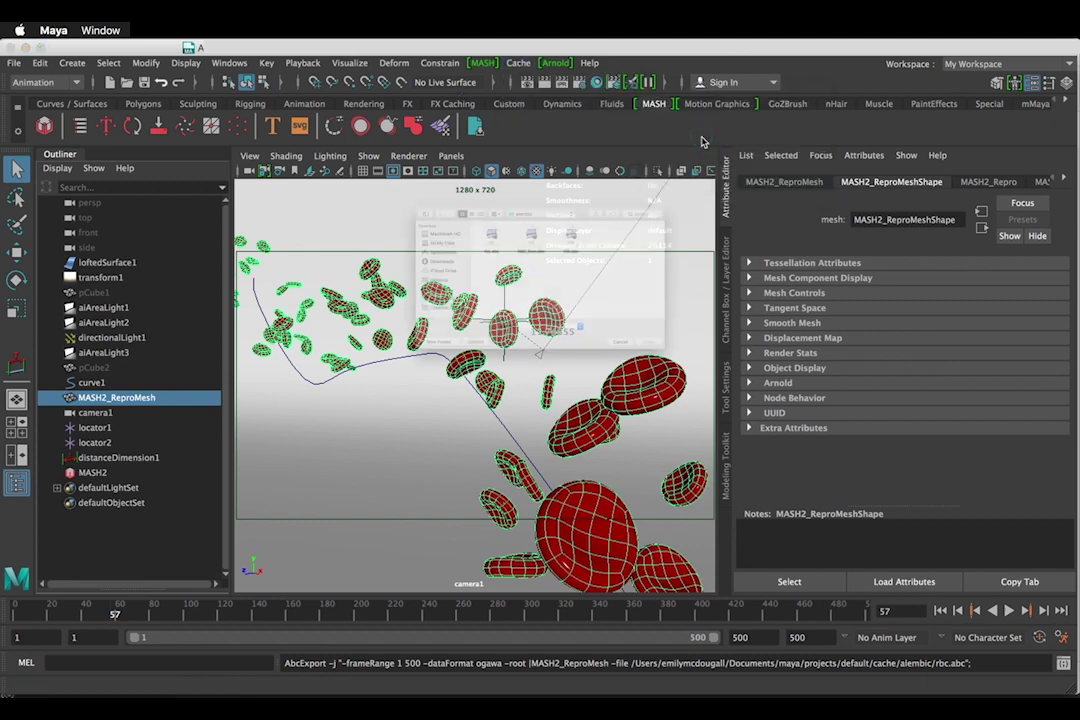
pyautogui.click(433, 206)
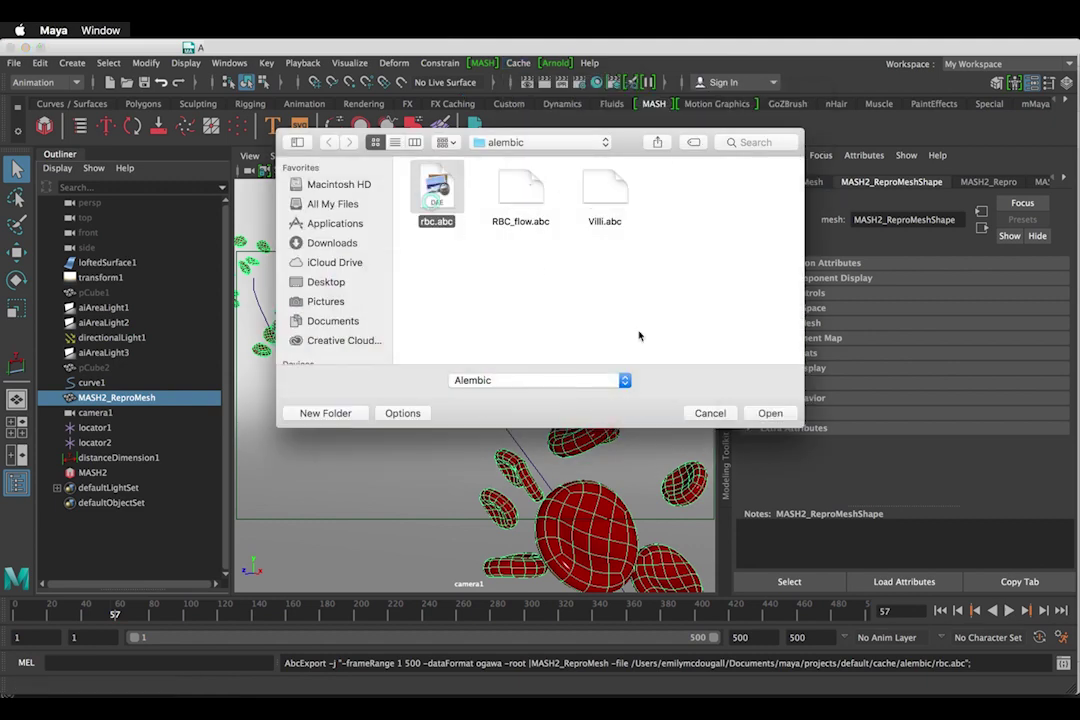
pyautogui.click(770, 413)
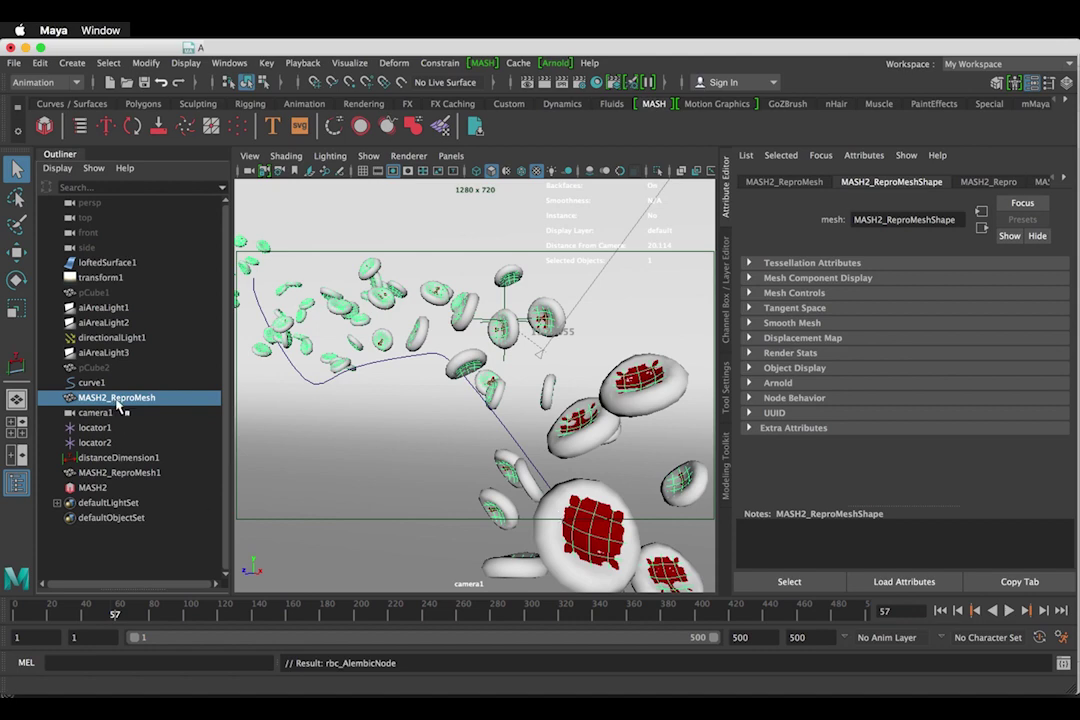
# - Delete the original MASH2_ReproMesh, keeping the imported MASH2_ReproMesh1
pyautogui.click(119, 473)
pyautogui.click(121, 398)
pyautogui.press('BackSpace')
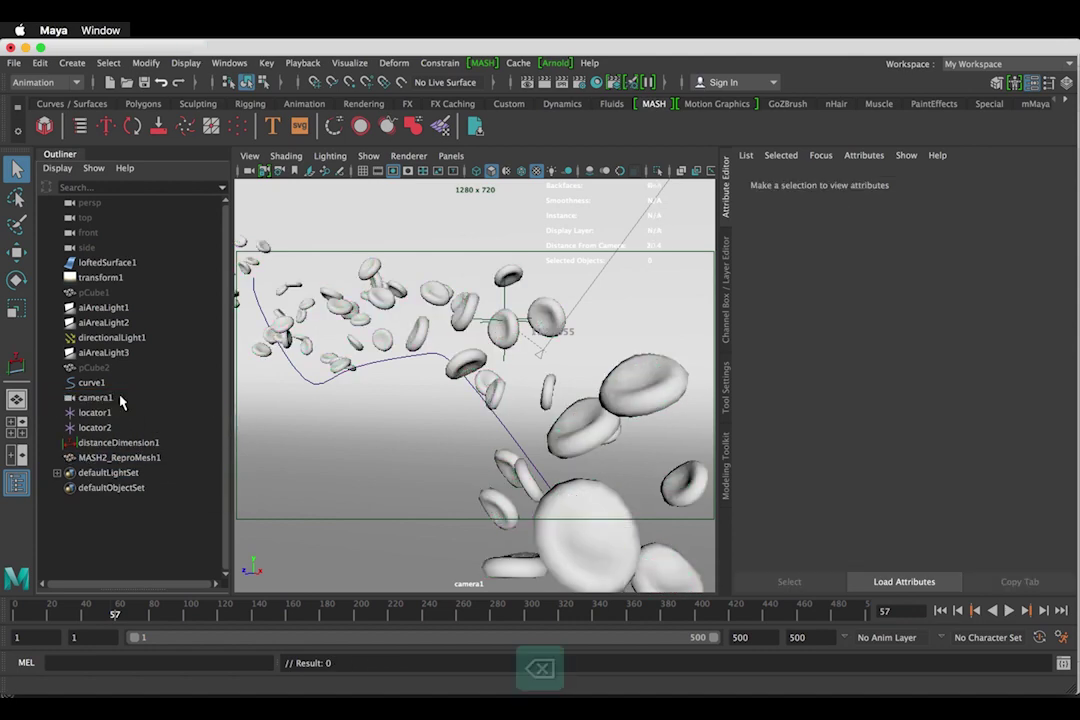
# - Enable Smooth Mesh Preview on the imported MASH2_ReproMesh1
pyautogui.click(119, 457)
pyautogui.click(749, 322)
pyautogui.click(860, 338)
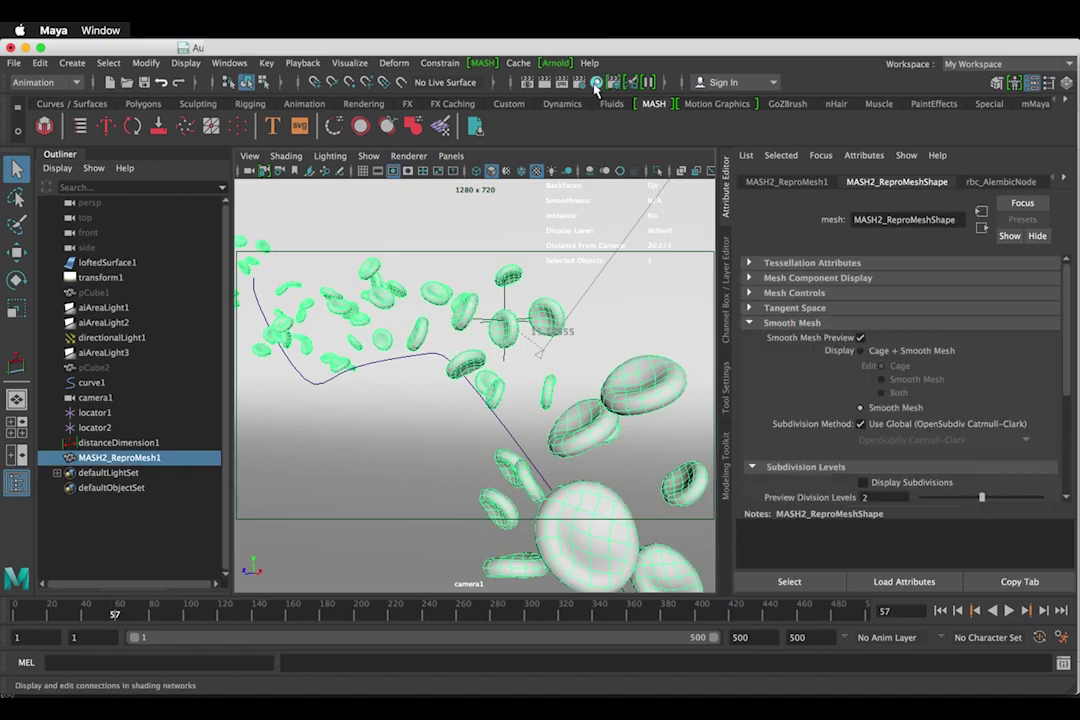
# - Assign the red aiStandard2 material to MASH2_ReproMesh1 through the Hypershade
pyautogui.click(596, 84)
pyautogui.moveTo(3, 41); pyautogui.dragTo(650, 306)
pyautogui.click(682, 440)
pyautogui.press('z')
pyautogui.moveTo(682, 448); pyautogui.dragTo(682, 406, button='right')
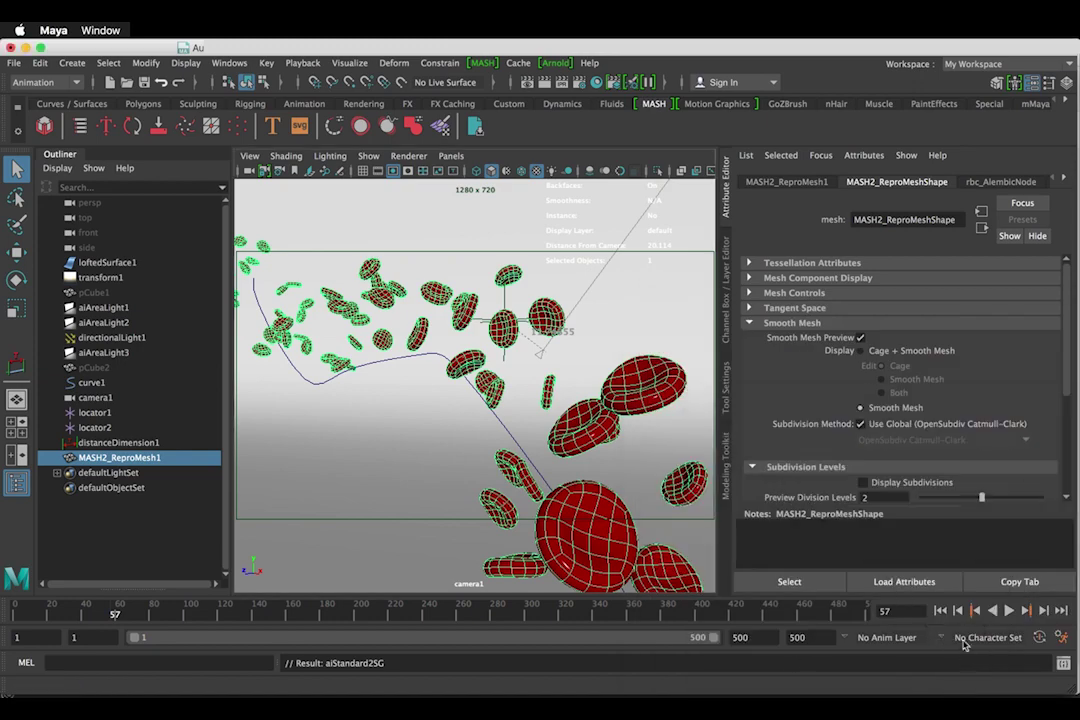
# - Play back the cached blood cell animation and stop it partway
pyautogui.click(1008, 611)
pyautogui.click(1008, 611)
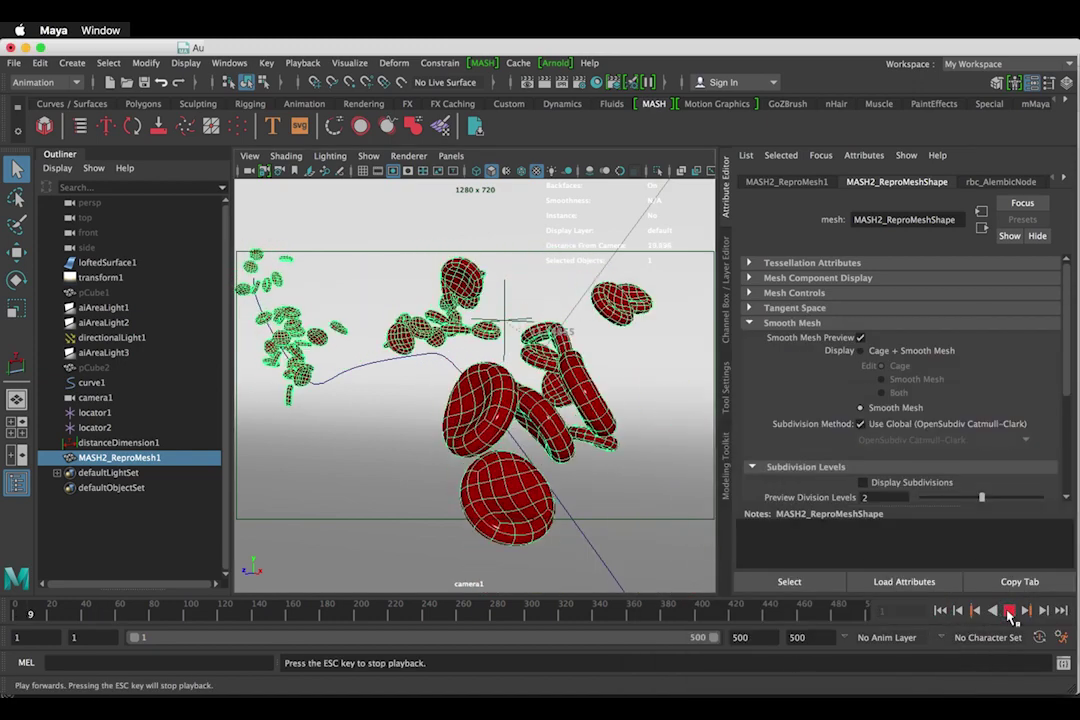
pyautogui.click(1010, 611)
# - Set the render output's file name prefix to RBC and its frame/animation extension to name#.ext in the Render Settings
pyautogui.click(630, 83)
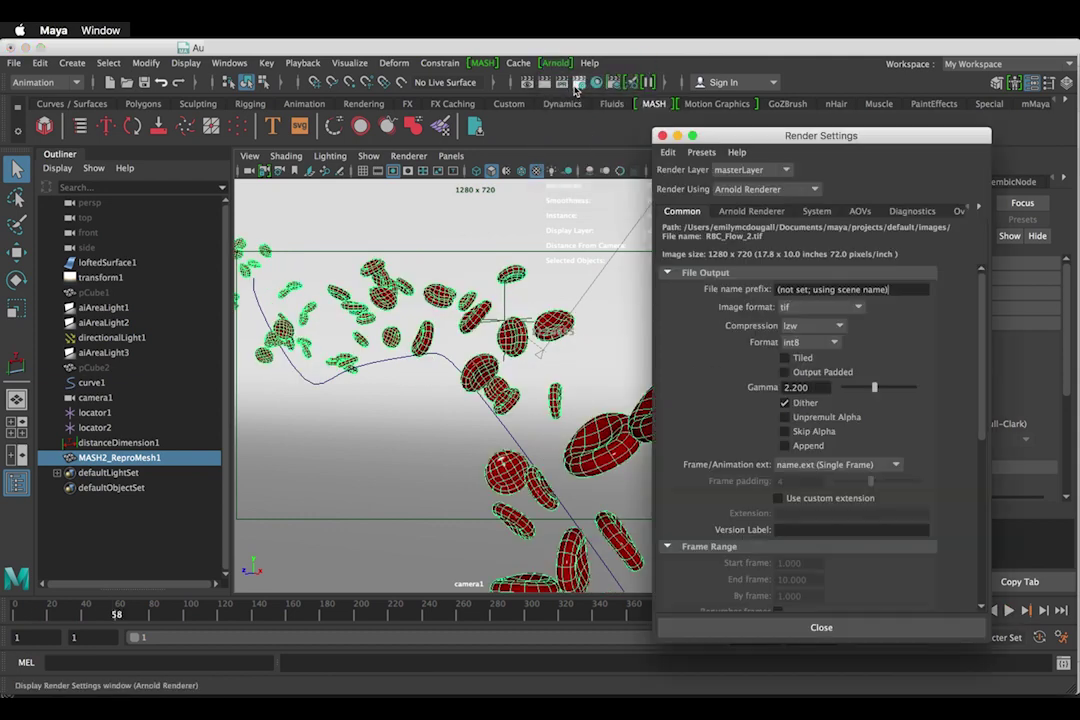
pyautogui.click(903, 287)
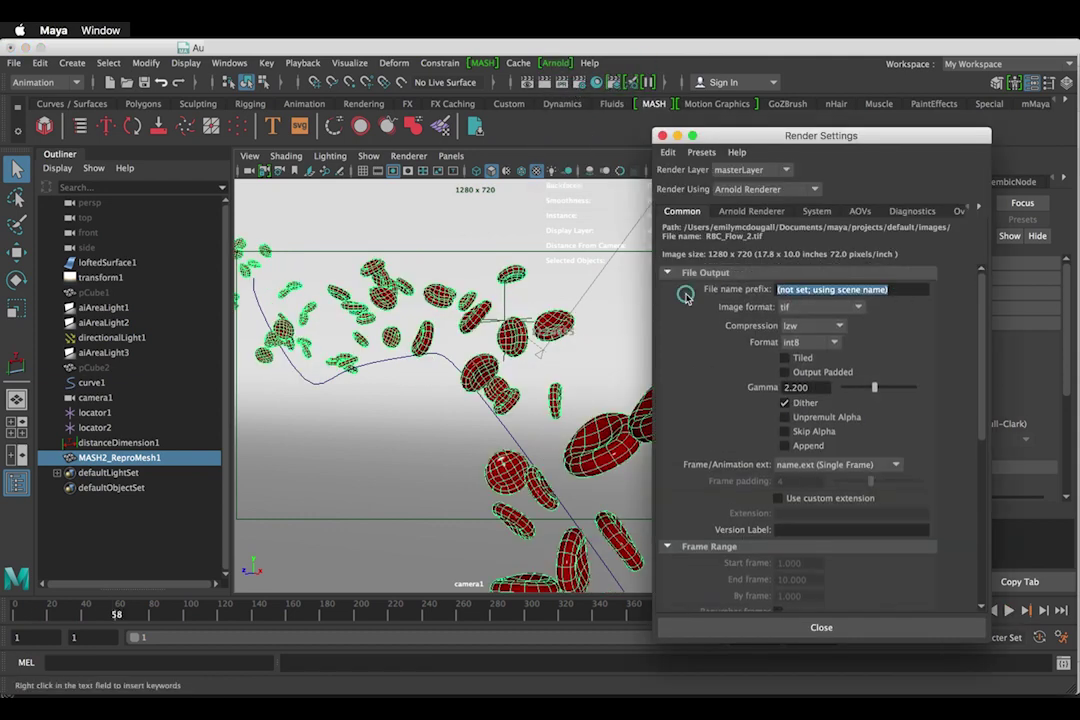
pyautogui.write('RBC')
pyautogui.press('Return')
pyautogui.scroll(-3, 883, 353)
pyautogui.click(838, 334)
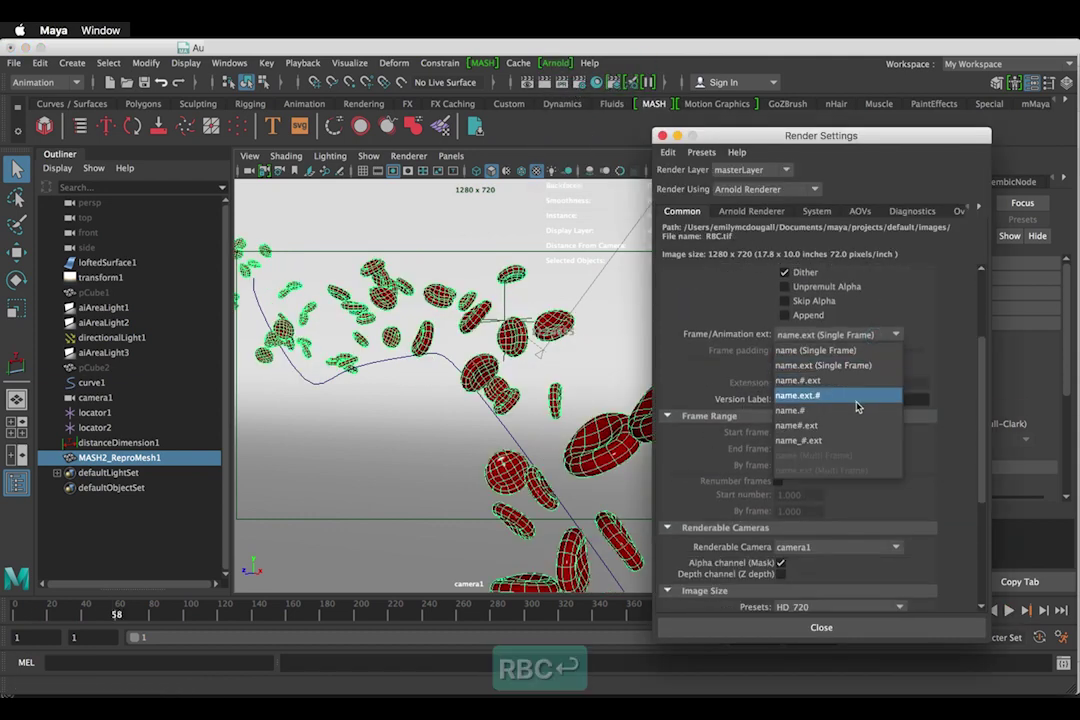
pyautogui.click(800, 424)
# - Set the render frame range to start at frame 1 and end at frame 500
pyautogui.scroll(-2, 711, 362)
pyautogui.click(768, 387)
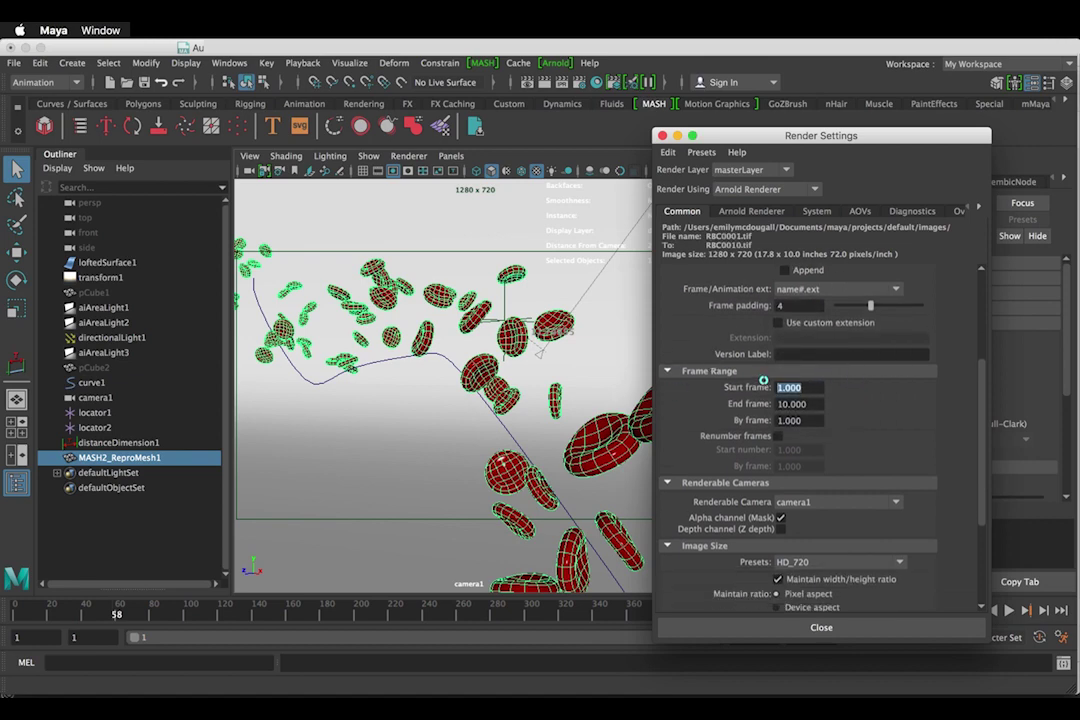
pyautogui.moveTo(824, 142); pyautogui.dragTo(975, 169)
pyautogui.write('1')
pyautogui.press('Tab')
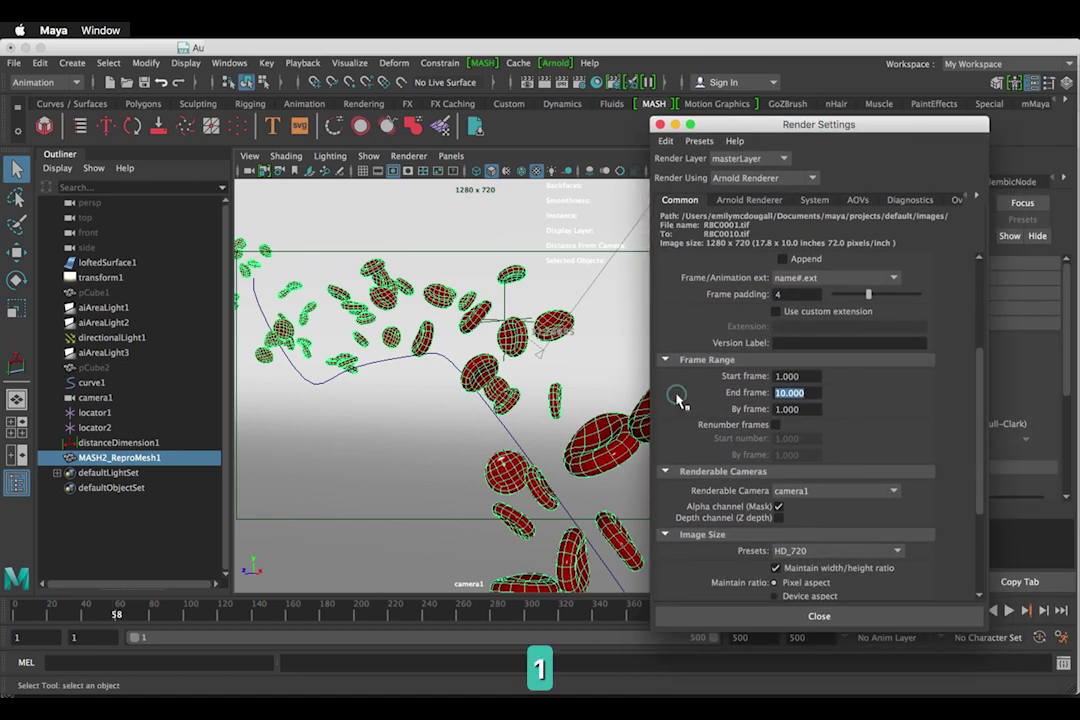
pyautogui.write('500')
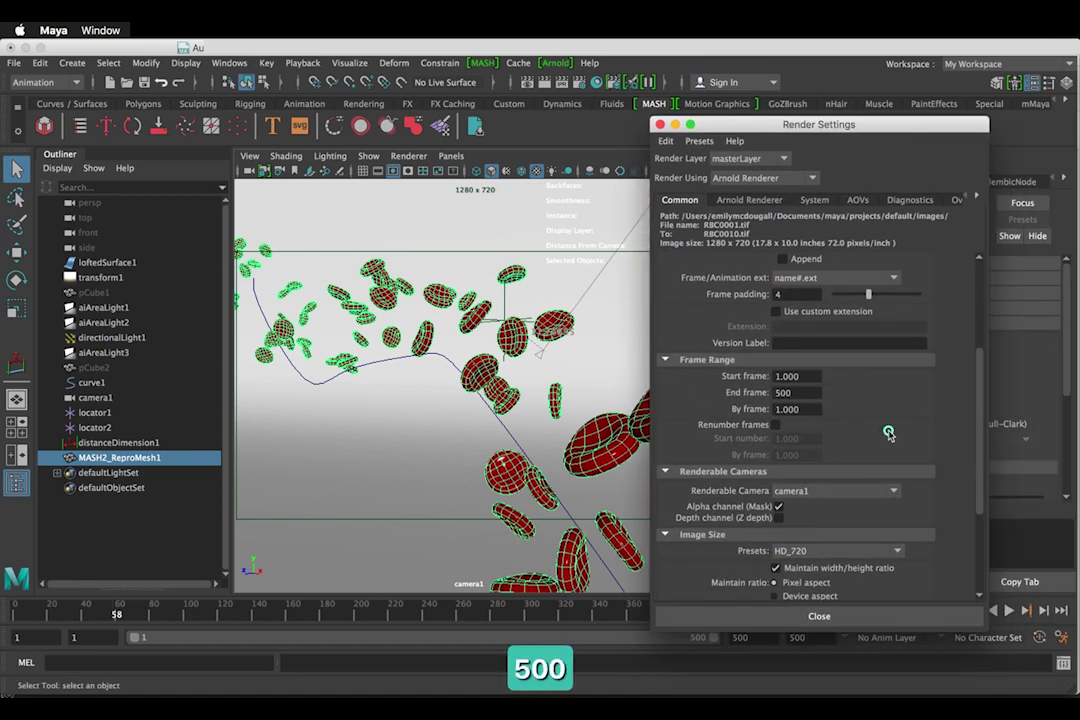
pyautogui.scroll(-3, 887, 434)
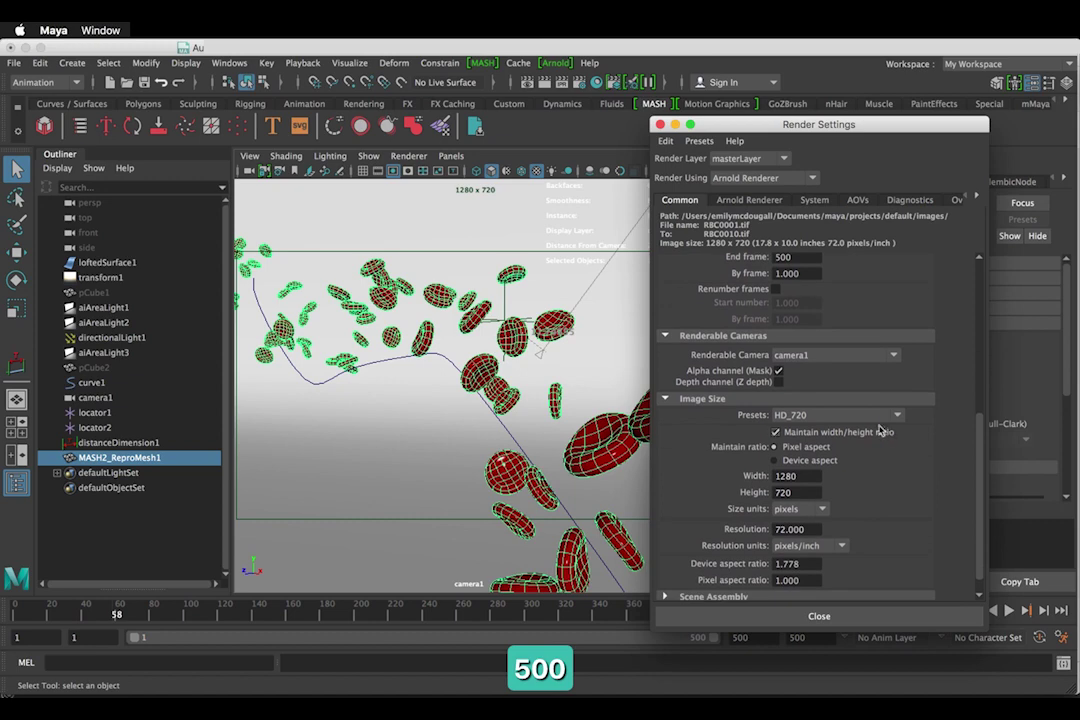
pyautogui.click(873, 418)
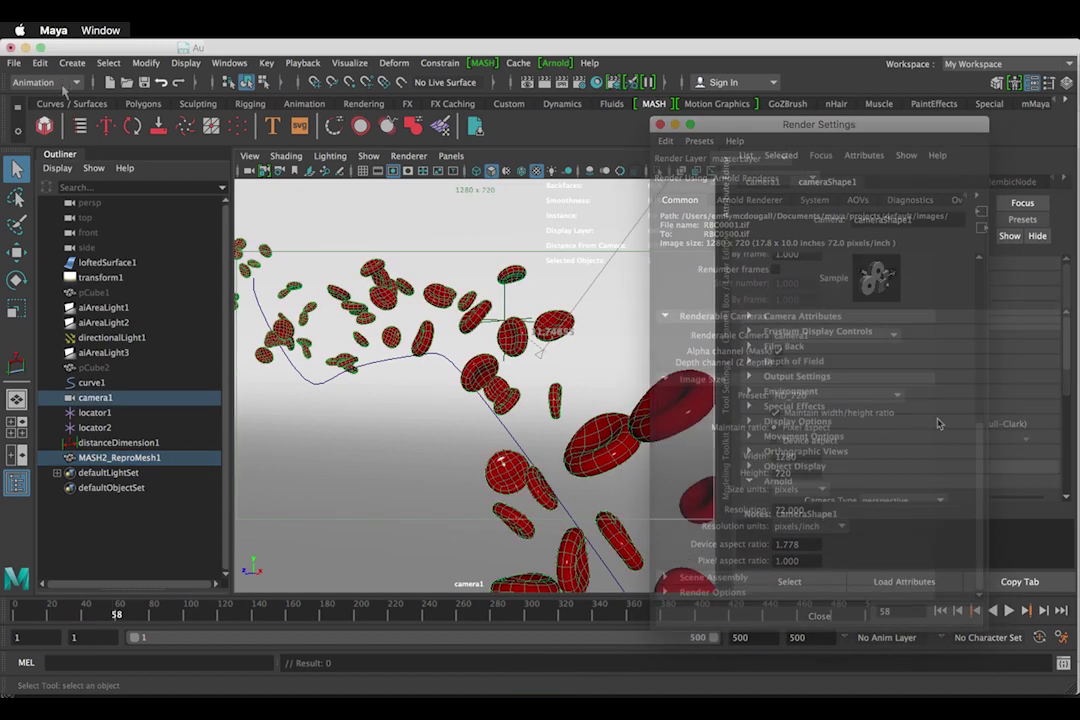
# - Start a Render Sequence of frames 1 to 500 with the Render Sequence and Close option
pyautogui.click(45, 82)
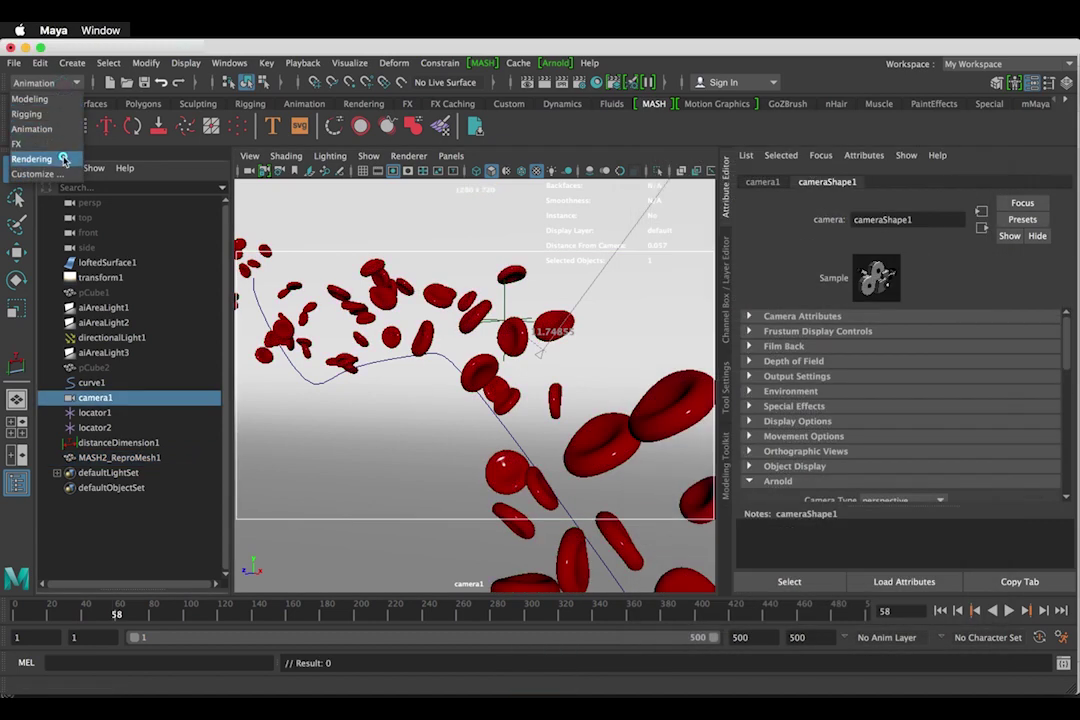
pyautogui.click(63, 159)
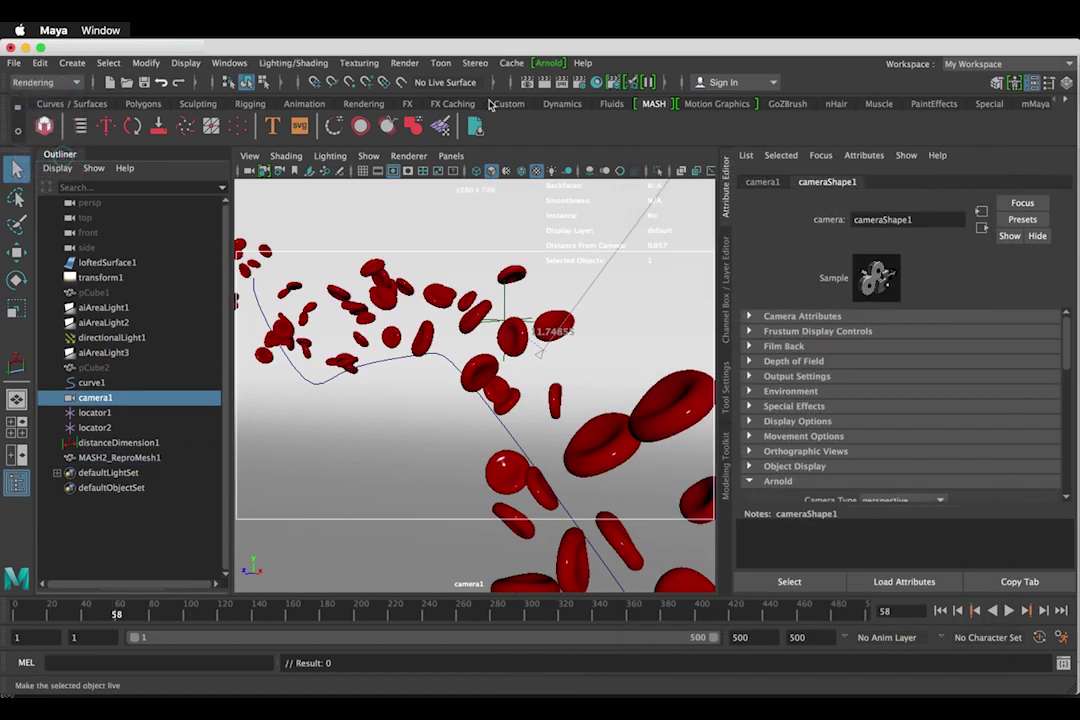
pyautogui.click(404, 62)
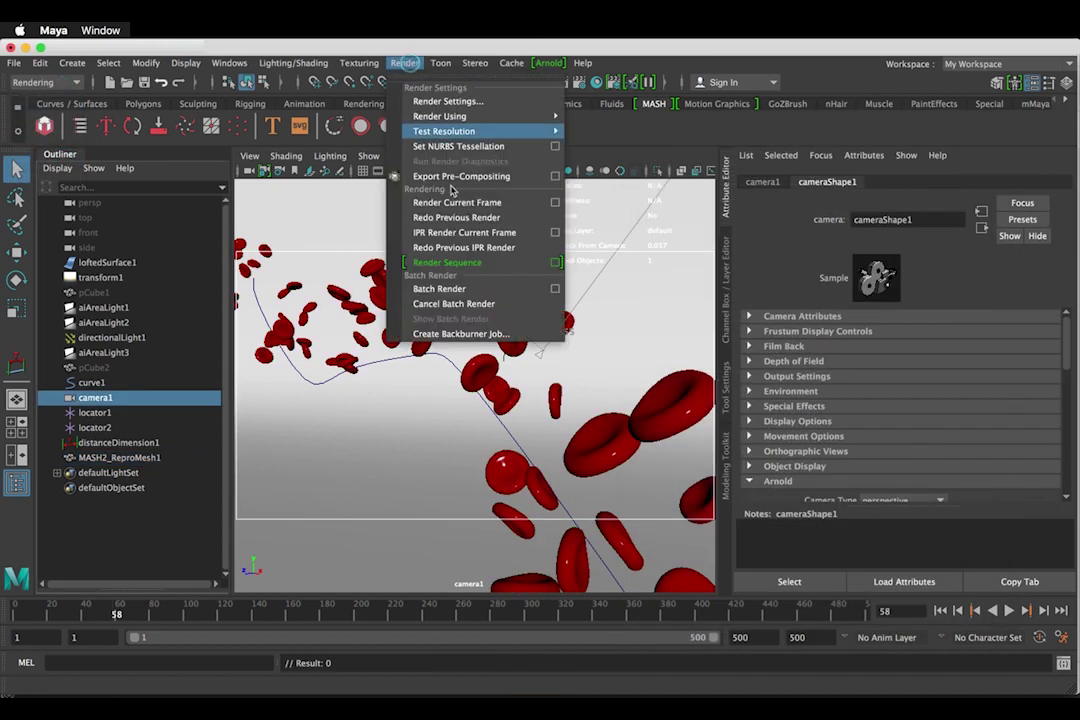
pyautogui.click(557, 264)
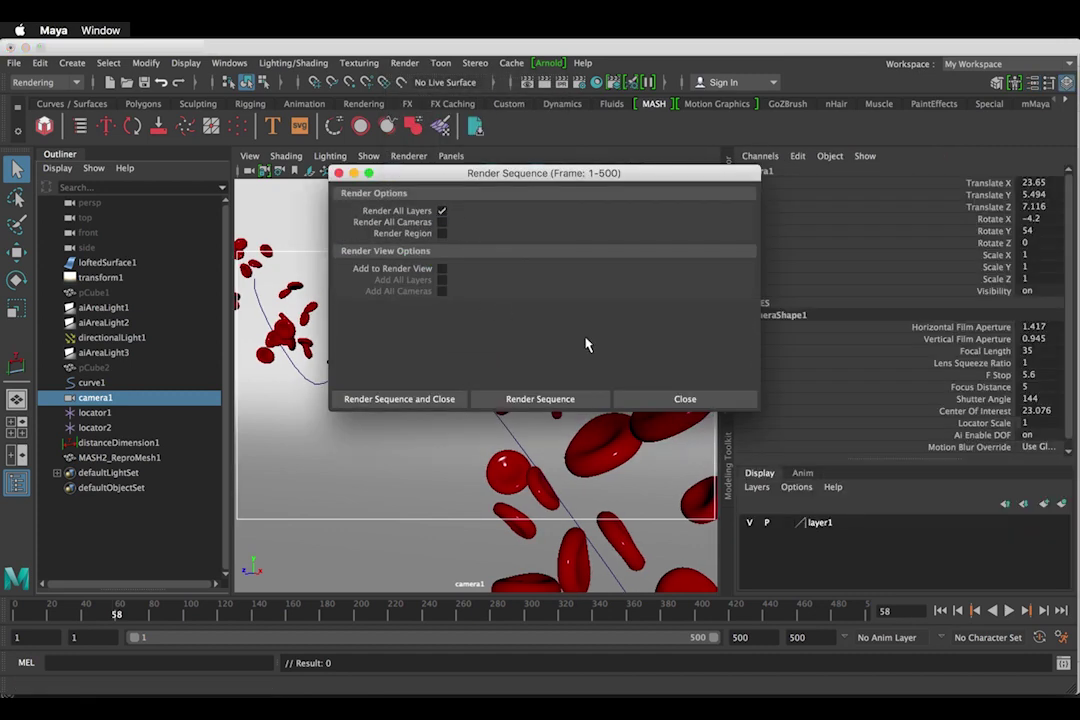
pyautogui.click(432, 399)
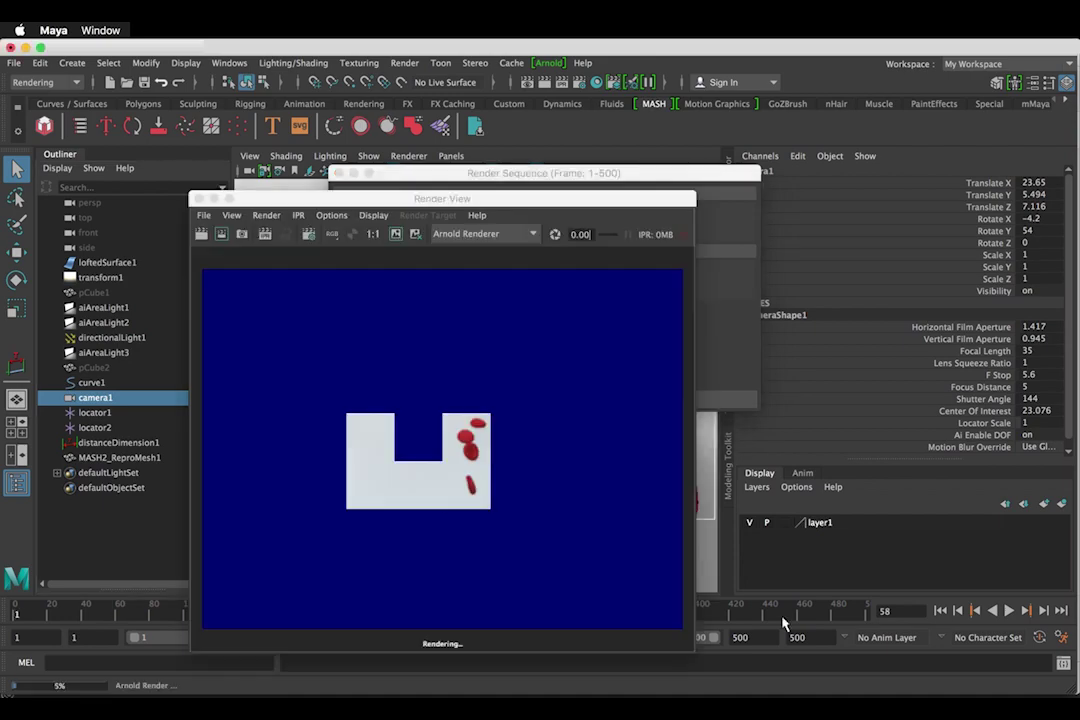